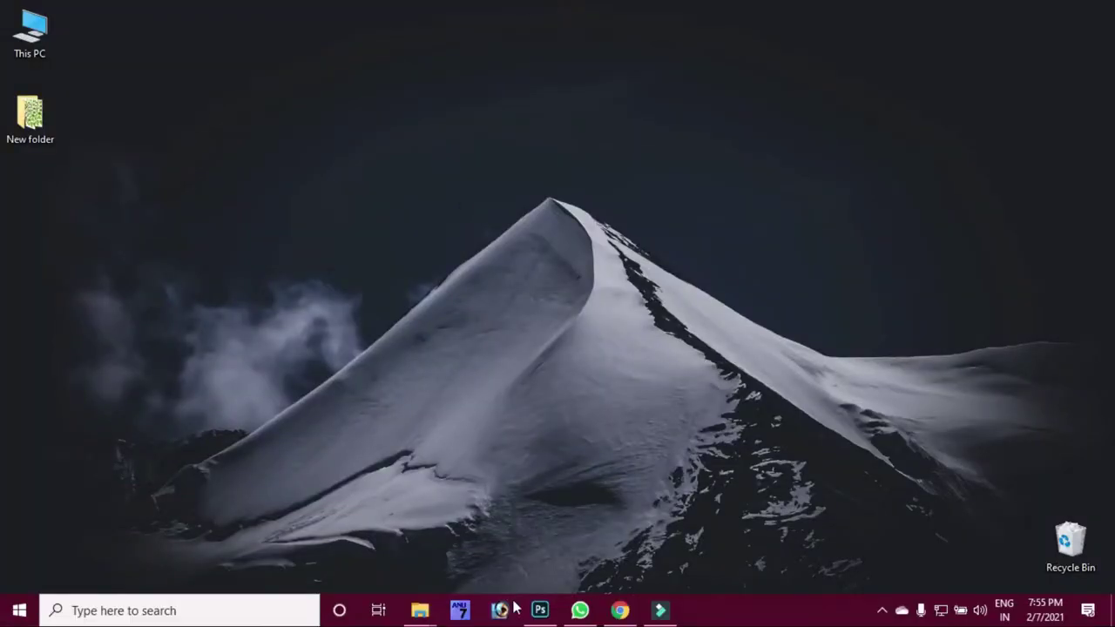
- Launch Photoshop and create a new blank 1200 × 1200 px document at 300 ppi
{"action": "left_click", "coordinate": [538, 610]}
{"action": "left_click", "coordinate": [40, 10]}
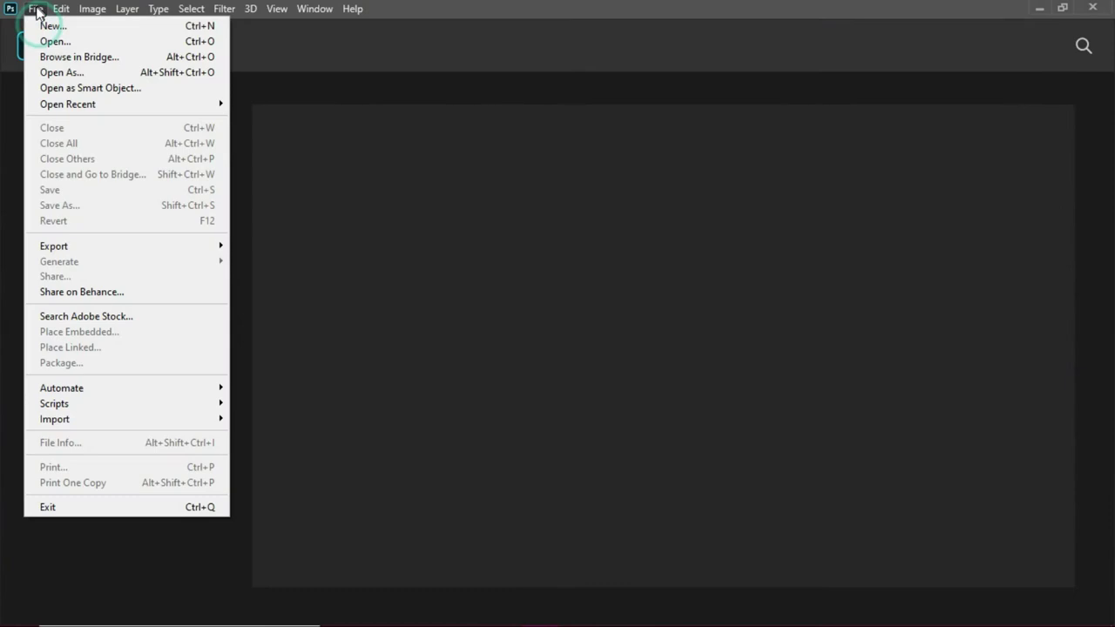
{"action": "left_click", "coordinate": [48, 24]}
{"action": "double_click", "coordinate": [766, 169]}
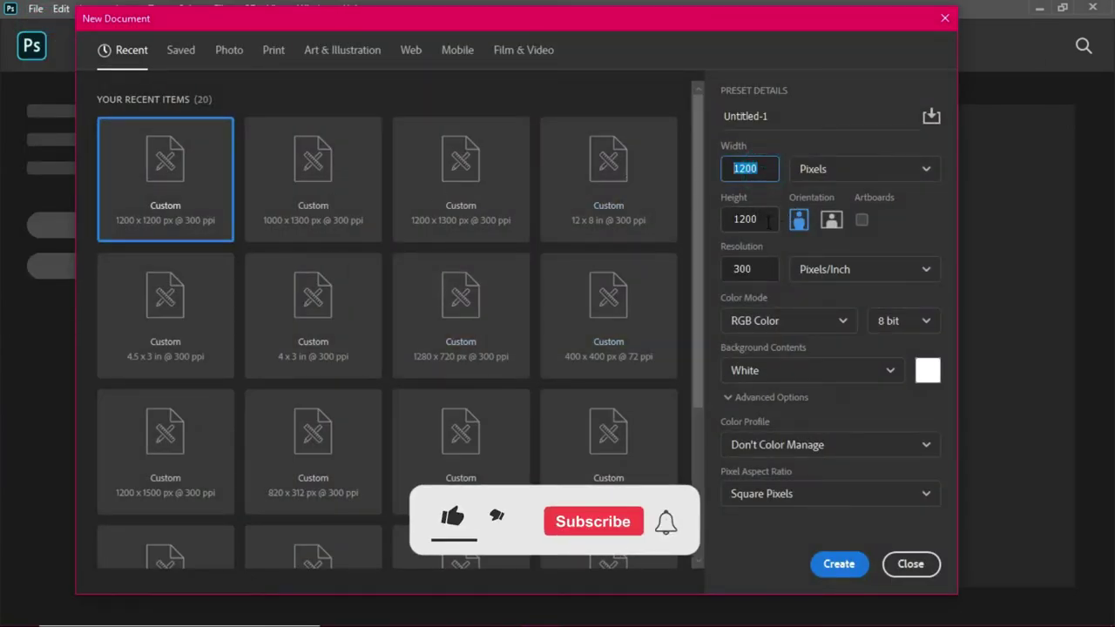
{"action": "left_click", "coordinate": [839, 563]}
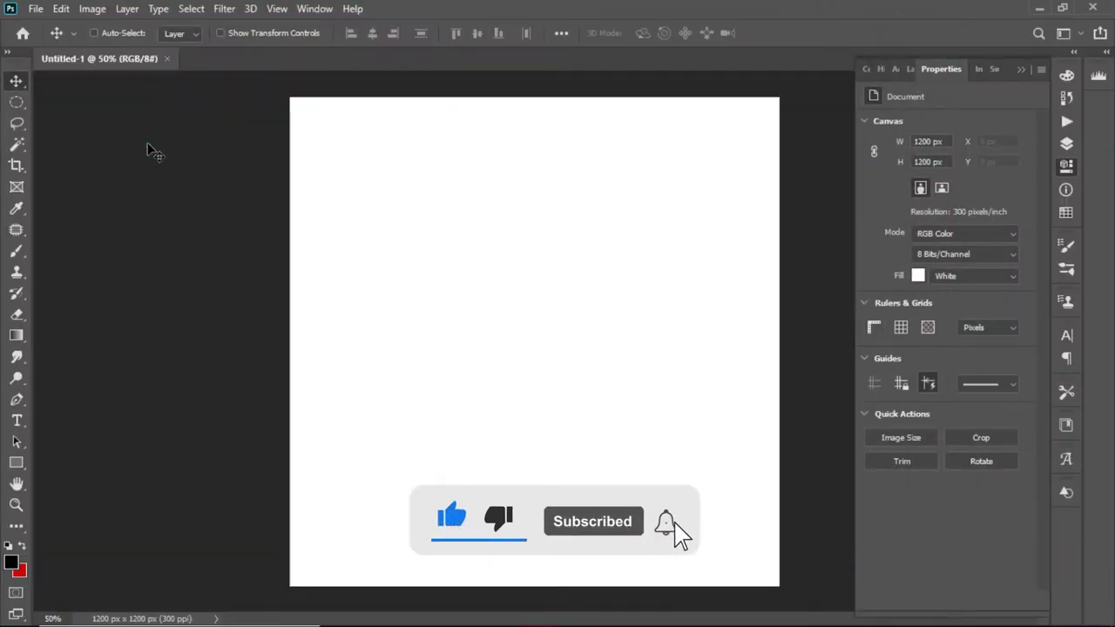
- Add a Gotham Black text line reading 'BREAK THE' and size it to 29.77 pt
{"action": "left_click", "coordinate": [16, 421]}
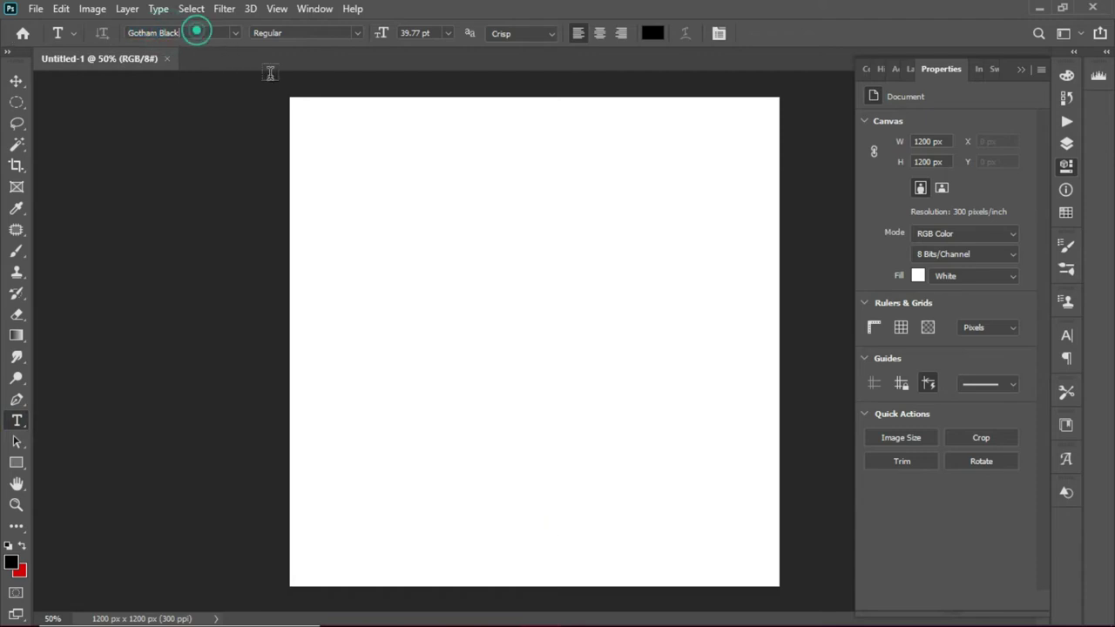
{"action": "left_click", "coordinate": [407, 317]}
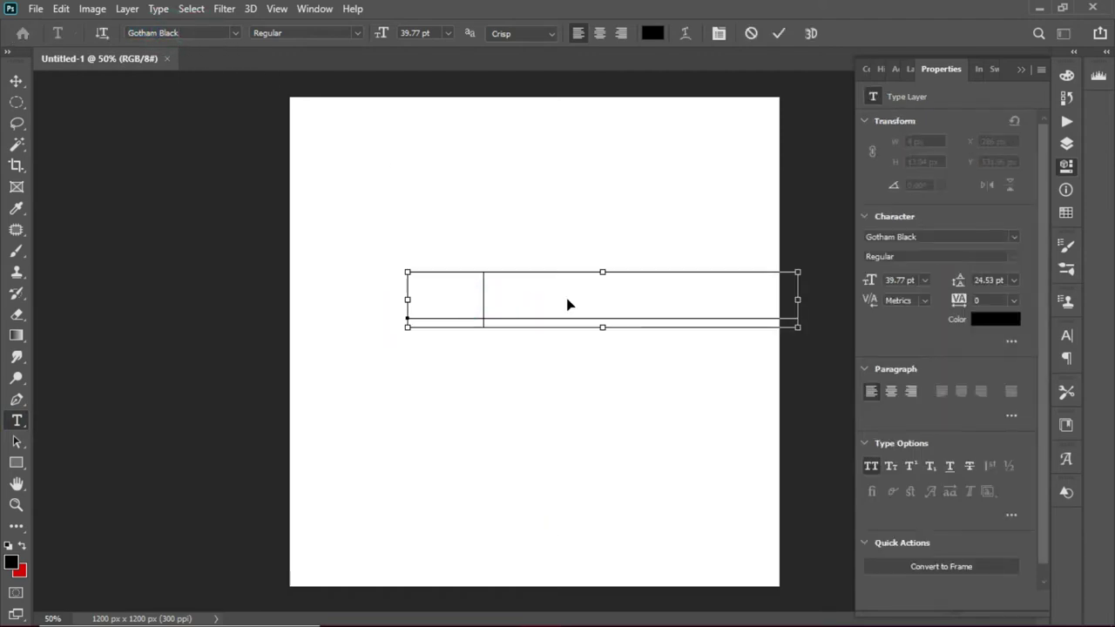
{"action": "key", "text": "Right"}
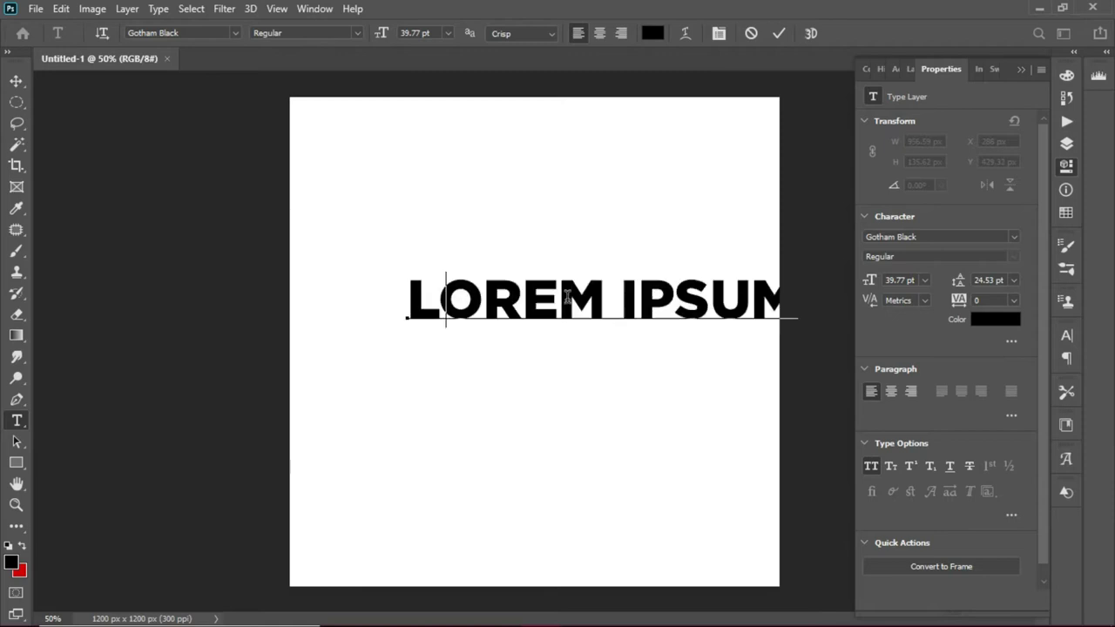
{"action": "type", "text": "BREAK"}
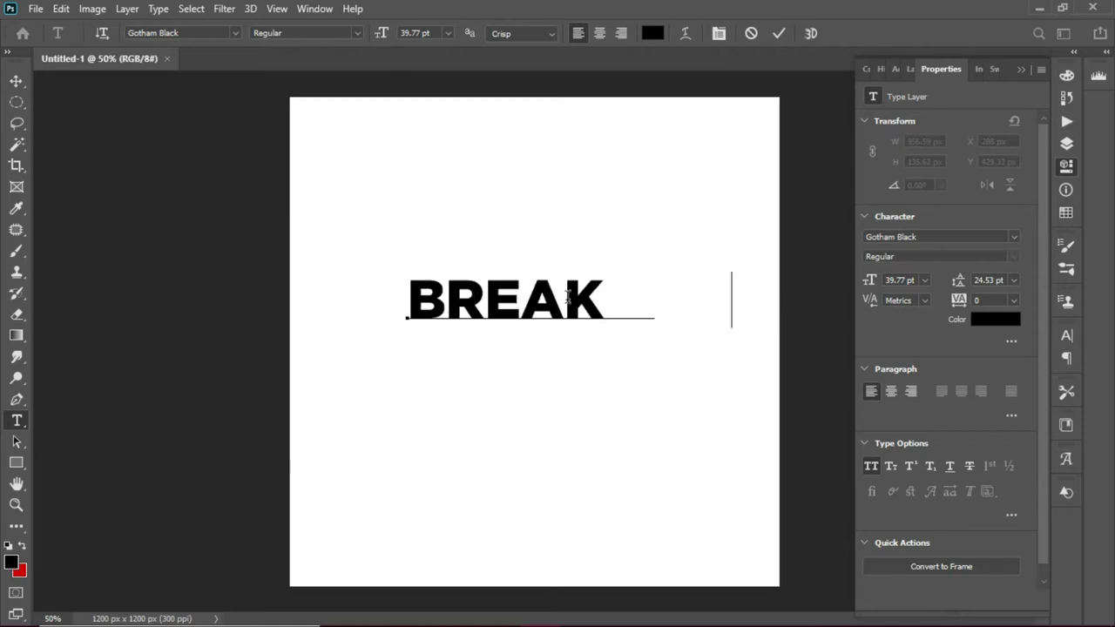
{"action": "type", "text": " THE R"}
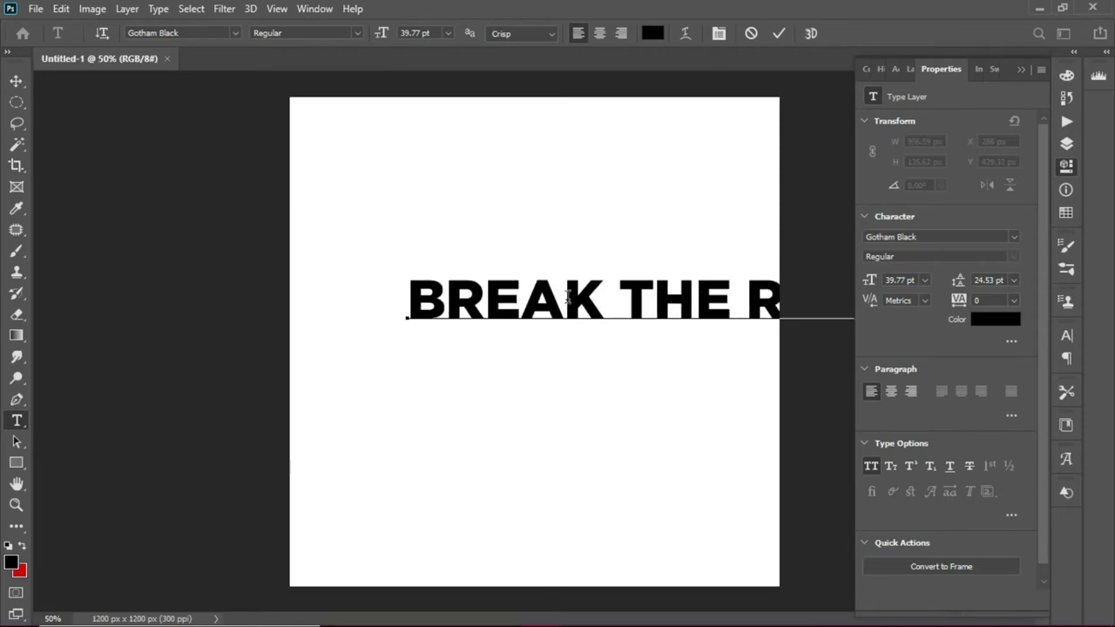
{"action": "key", "text": "ctrl+a"}
{"action": "left_click_drag", "start_coordinate": [380, 35], "coordinate": [373, 35]}
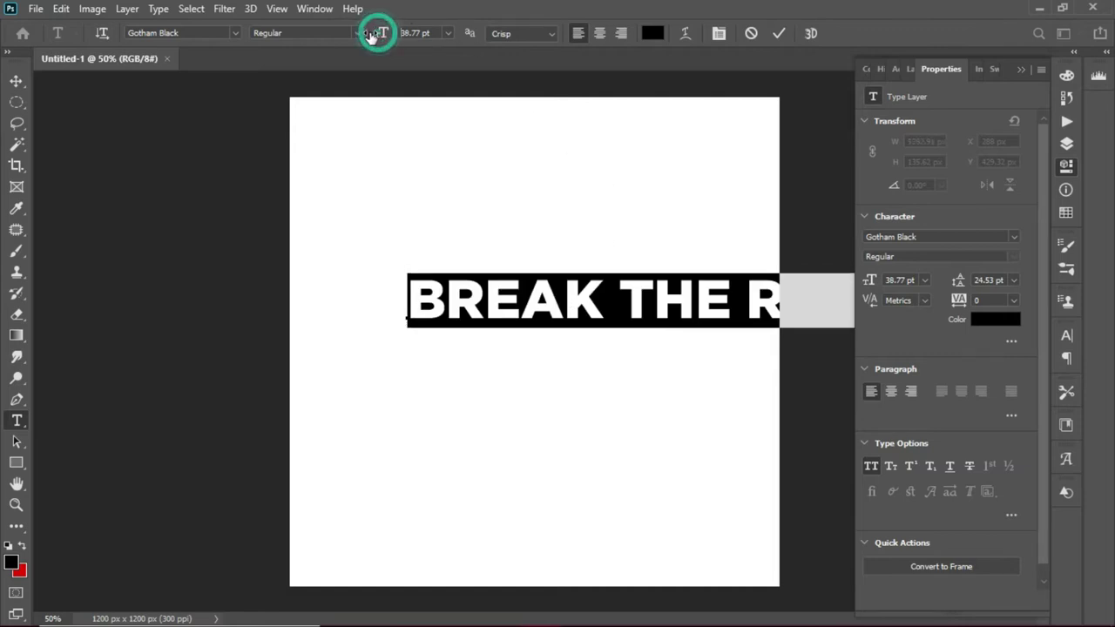
{"action": "left_click", "coordinate": [586, 305]}
- Shift the line left and delete BREAK so it reads THE ROLES
{"action": "left_click_drag", "start_coordinate": [567, 414], "coordinate": [534, 410]}
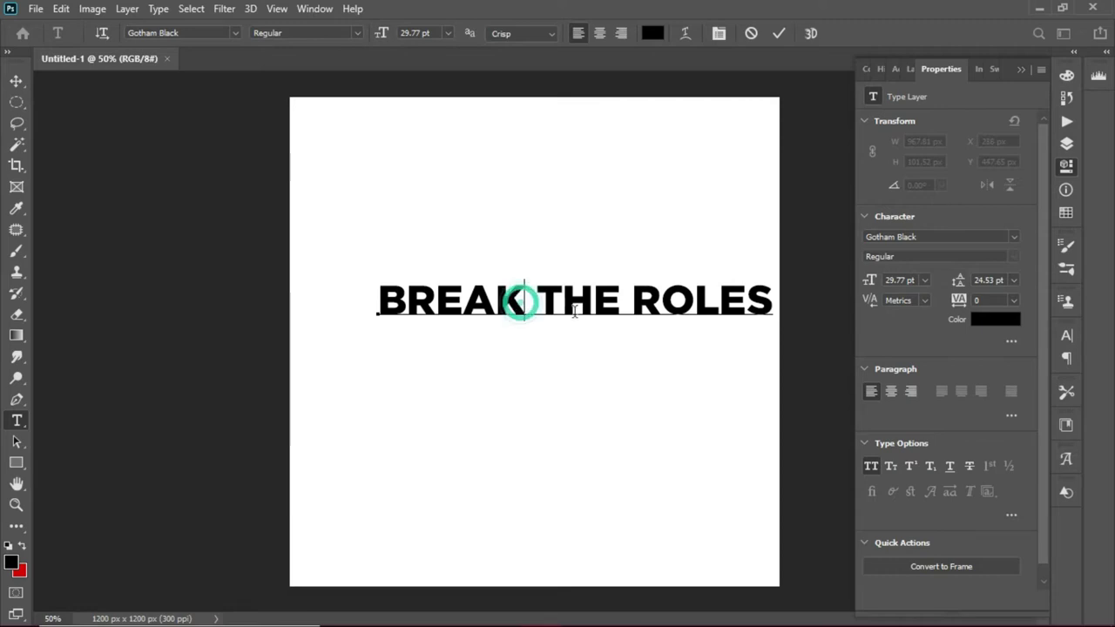
{"action": "key", "text": "shift+Home"}
{"action": "key", "text": "BackSpace"}
{"action": "key", "text": "ctrl+Return"}
{"action": "left_click", "coordinate": [430, 189]}
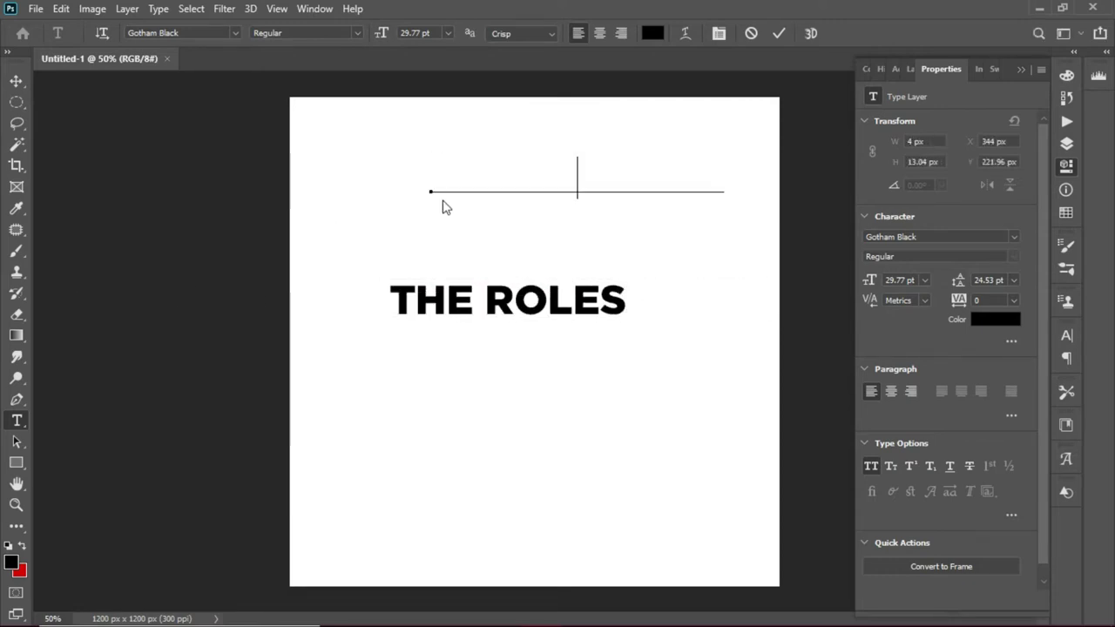
- Add BREAK above as its own layer and cut ROLES into a separate lower text layer
{"action": "type", "text": "BREAK"}
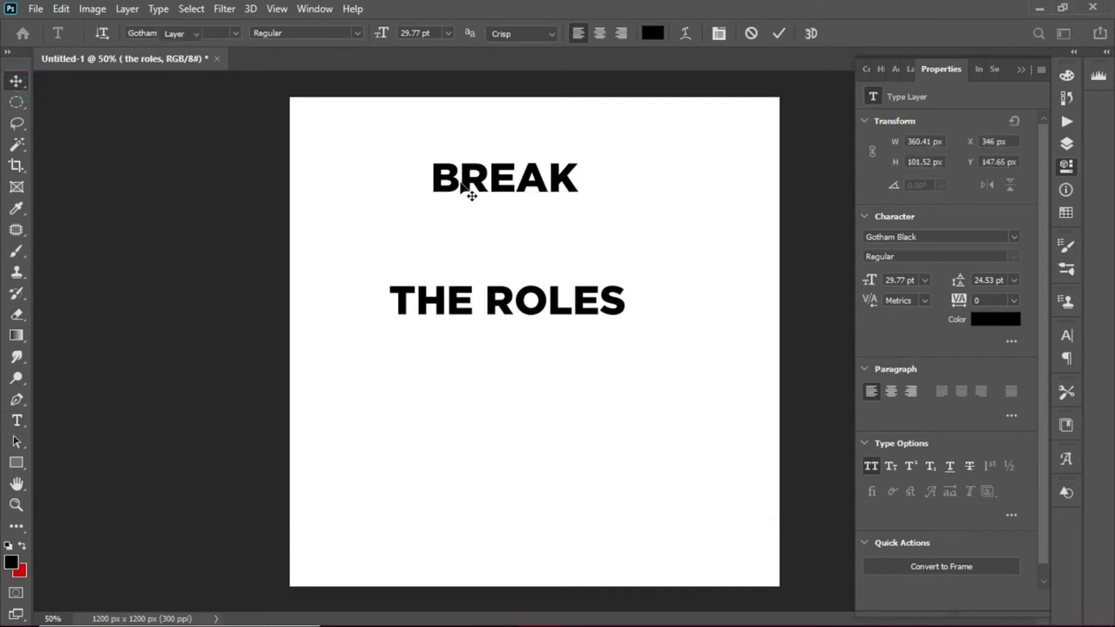
{"action": "left_click_drag", "start_coordinate": [470, 195], "coordinate": [425, 241]}
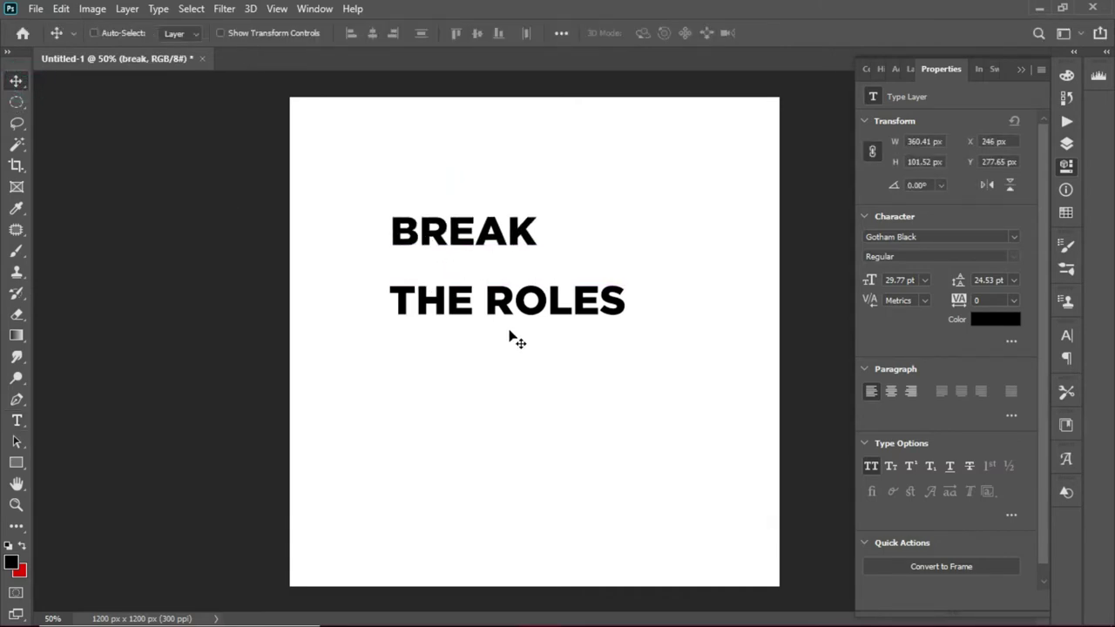
{"action": "left_click_drag", "start_coordinate": [482, 300], "coordinate": [829, 293]}
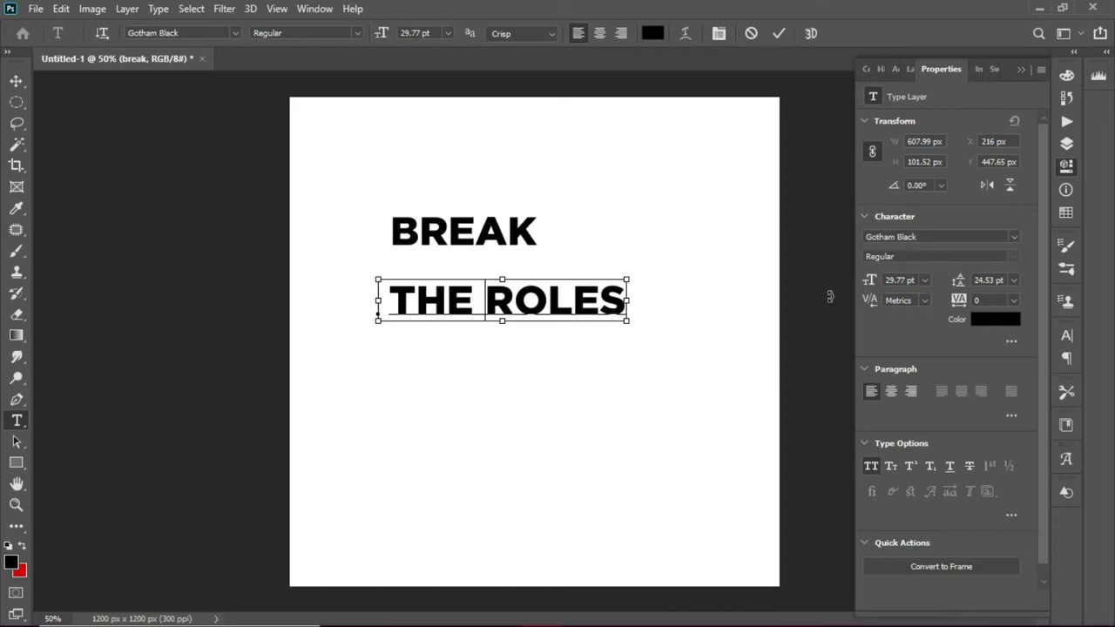
{"action": "key", "text": "ctrl+x"}
{"action": "left_click", "coordinate": [497, 411]}
{"action": "key", "text": "ctrl+v"}
- Scale BREAK up with Free Transform and align the stacked words
{"action": "left_click", "coordinate": [420, 255], "text": "ctrl"}
{"action": "key", "text": "ctrl+t"}
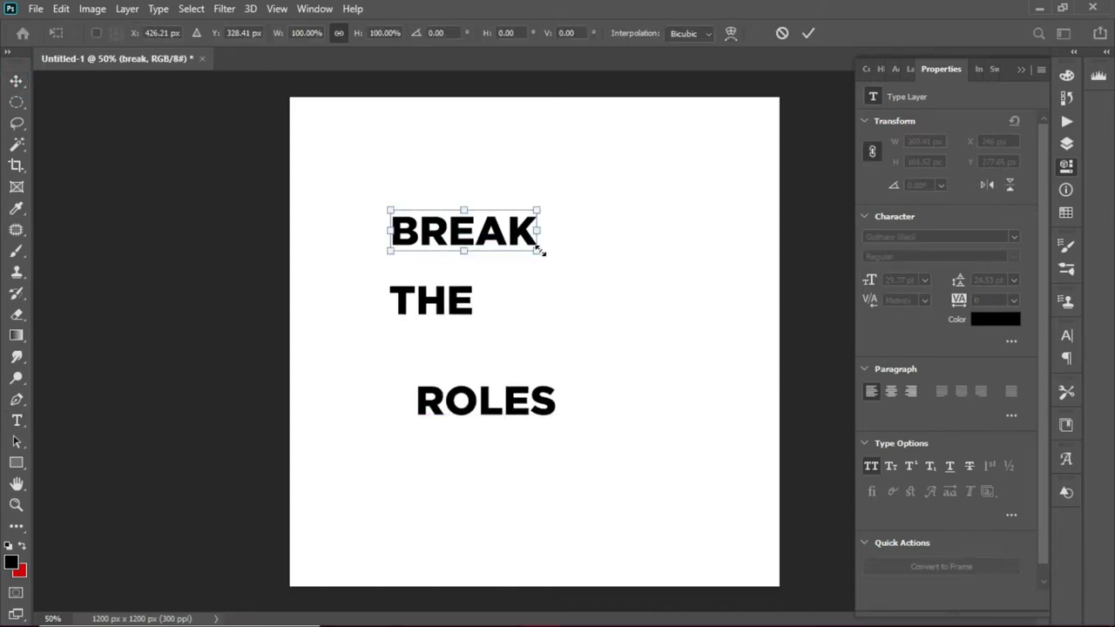
{"action": "left_click_drag", "start_coordinate": [541, 248], "coordinate": [689, 306]}
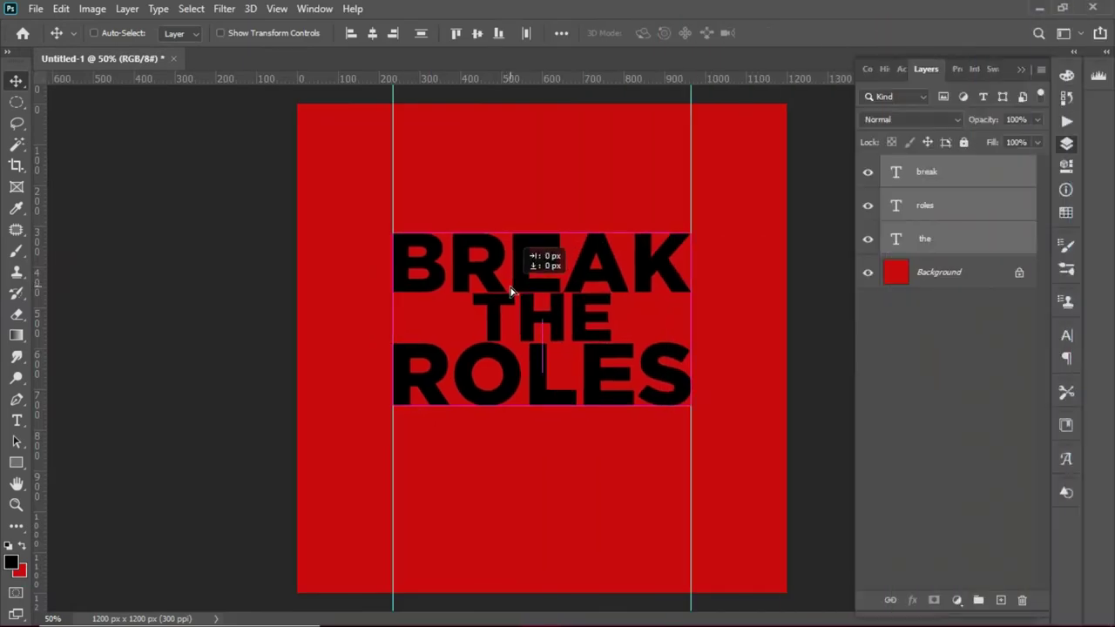
{"action": "left_click_drag", "start_coordinate": [512, 291], "coordinate": [514, 293]}
- Combine the BREAK, THE and ROLES layers into a single 'break' smart object
{"action": "left_click", "coordinate": [511, 141]}
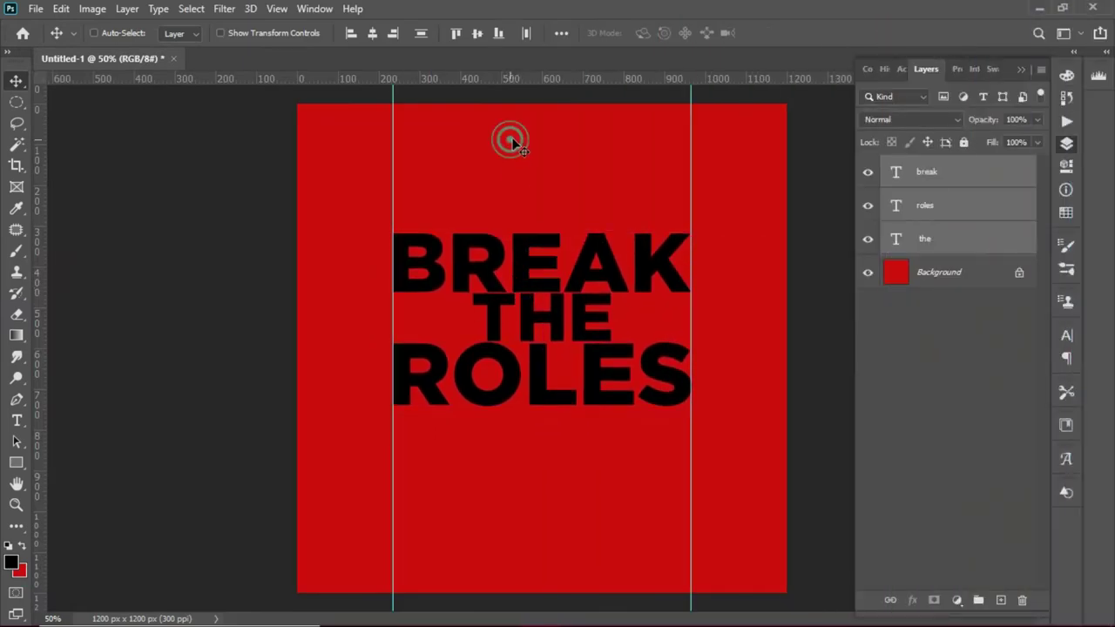
{"action": "right_click", "coordinate": [983, 211]}
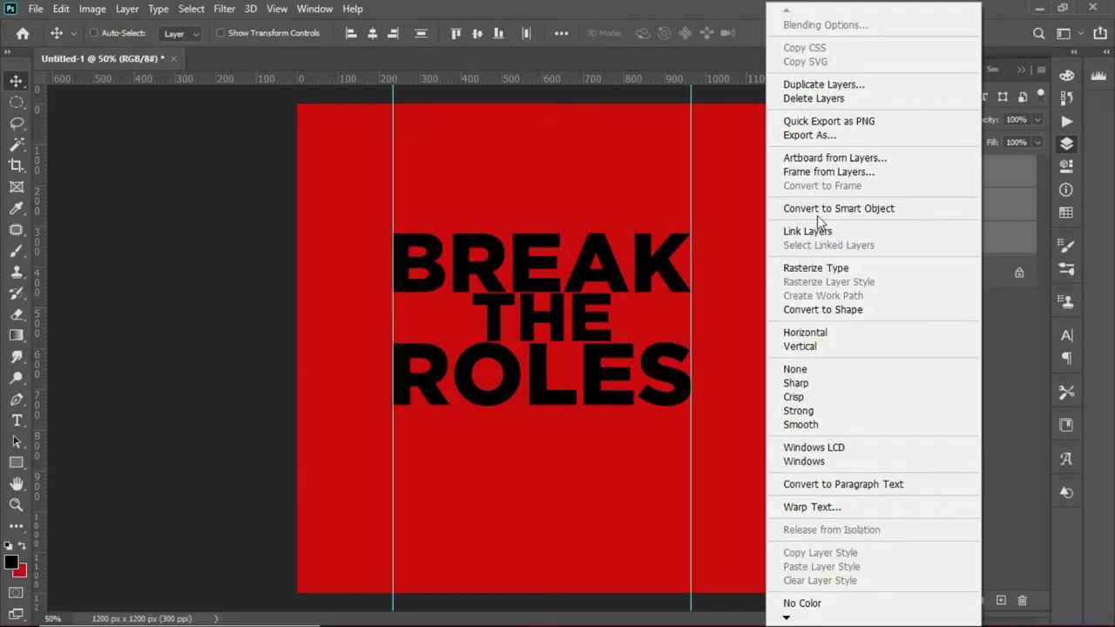
{"action": "left_click", "coordinate": [822, 209]}
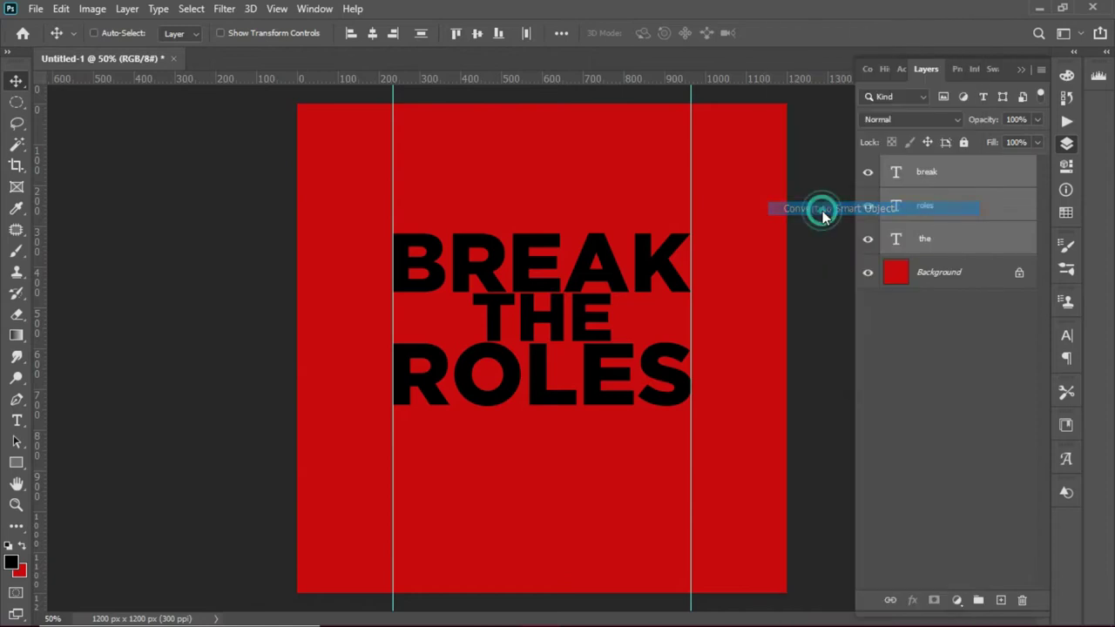
{"action": "left_click", "coordinate": [225, 8]}
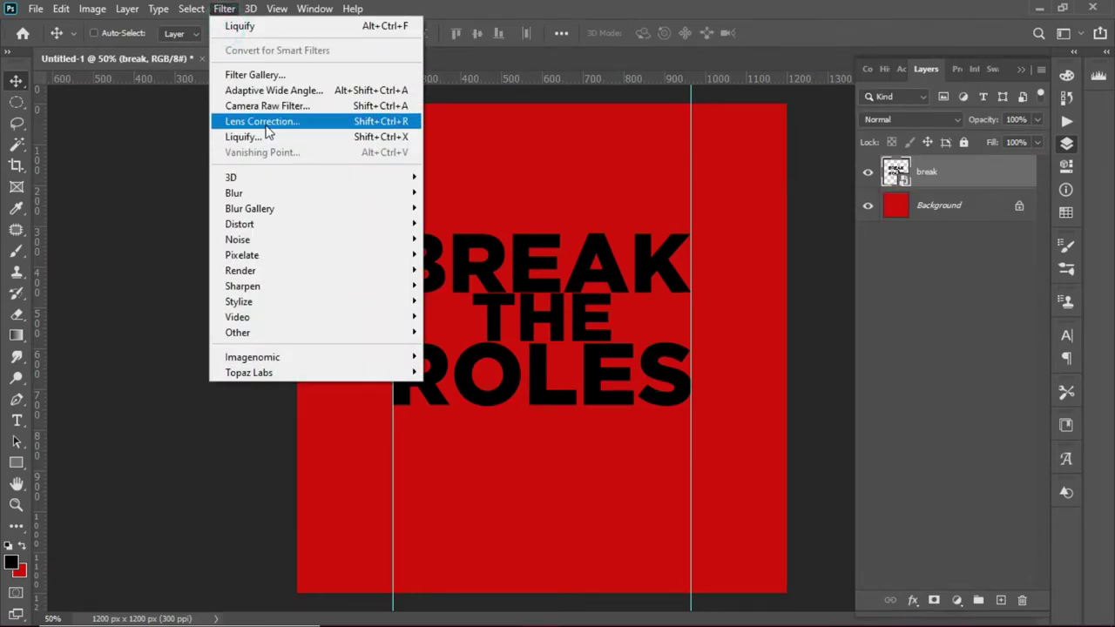
{"action": "left_click", "coordinate": [262, 136]}
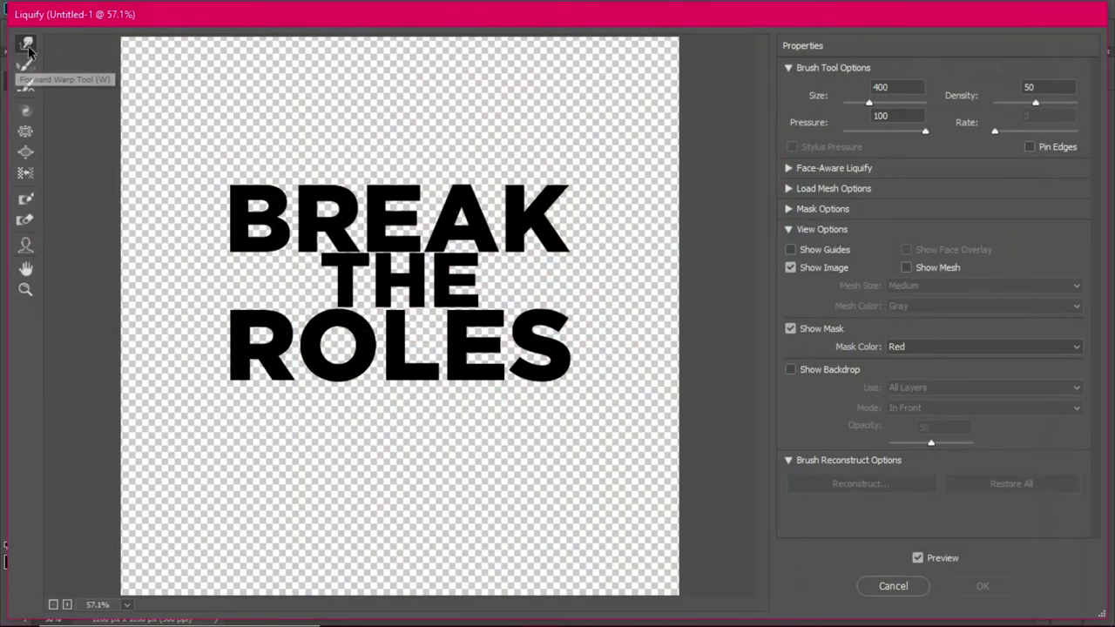
- Forward-warp THE, the top-left of BREAK and the bottom of ROLES in Liquify
{"action": "left_click", "coordinate": [27, 47]}
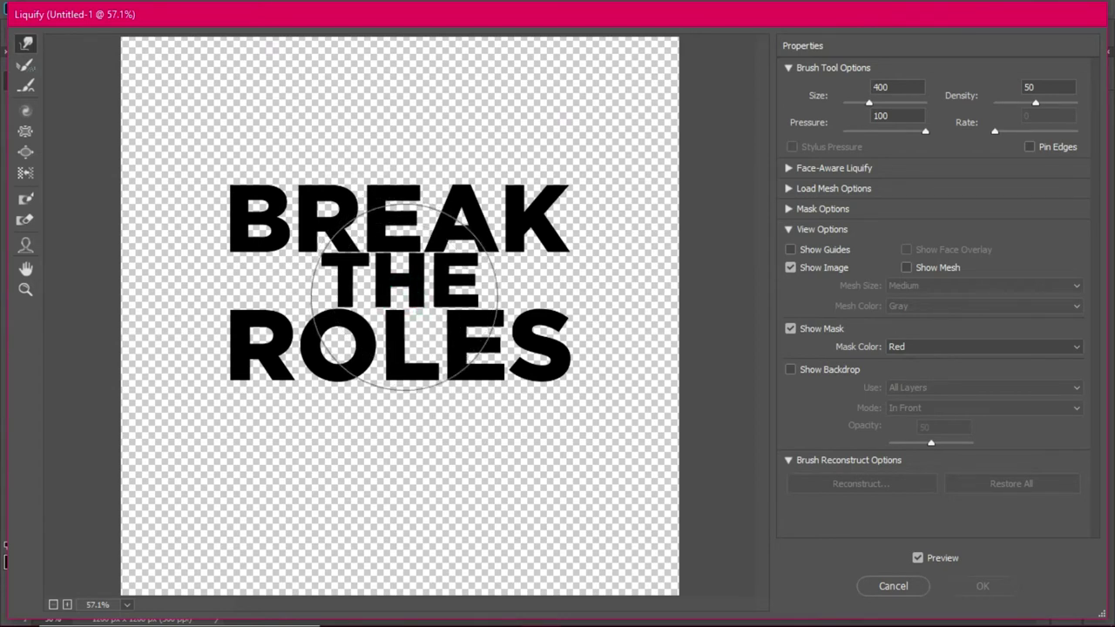
{"action": "left_click_drag", "start_coordinate": [403, 297], "coordinate": [383, 309]}
{"action": "left_click_drag", "start_coordinate": [216, 155], "coordinate": [214, 144]}
{"action": "left_click_drag", "start_coordinate": [534, 402], "coordinate": [529, 394]}
{"action": "left_click", "coordinate": [984, 587]}
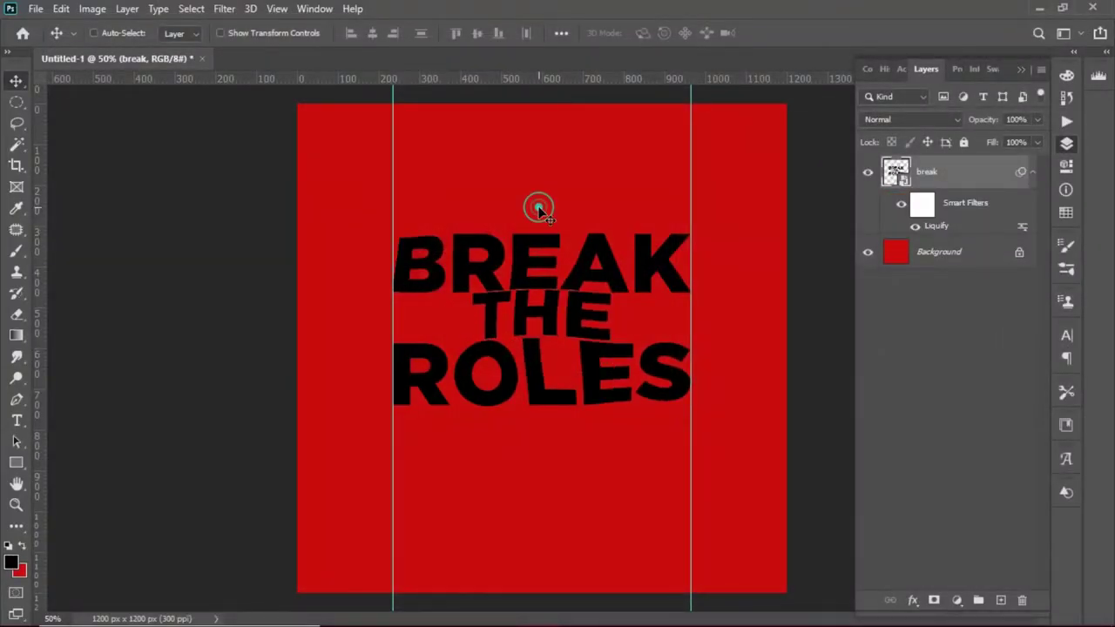
{"action": "left_click", "coordinate": [594, 210]}
- Open pngwing.com.png and drag the player image onto the red poster
{"action": "left_click", "coordinate": [33, 9]}
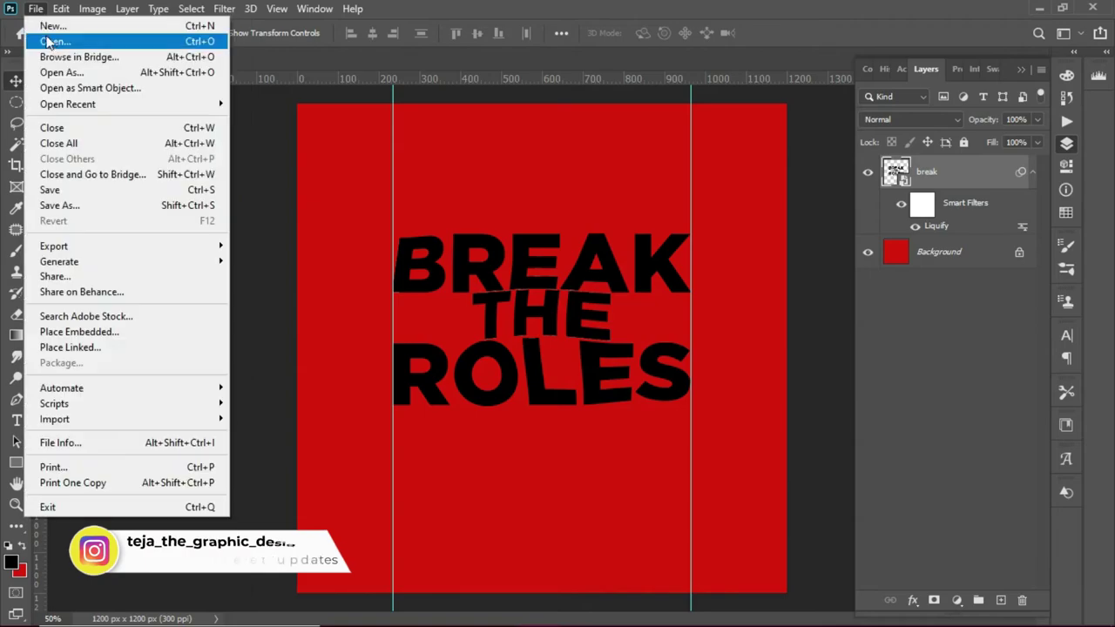
{"action": "left_click", "coordinate": [51, 42]}
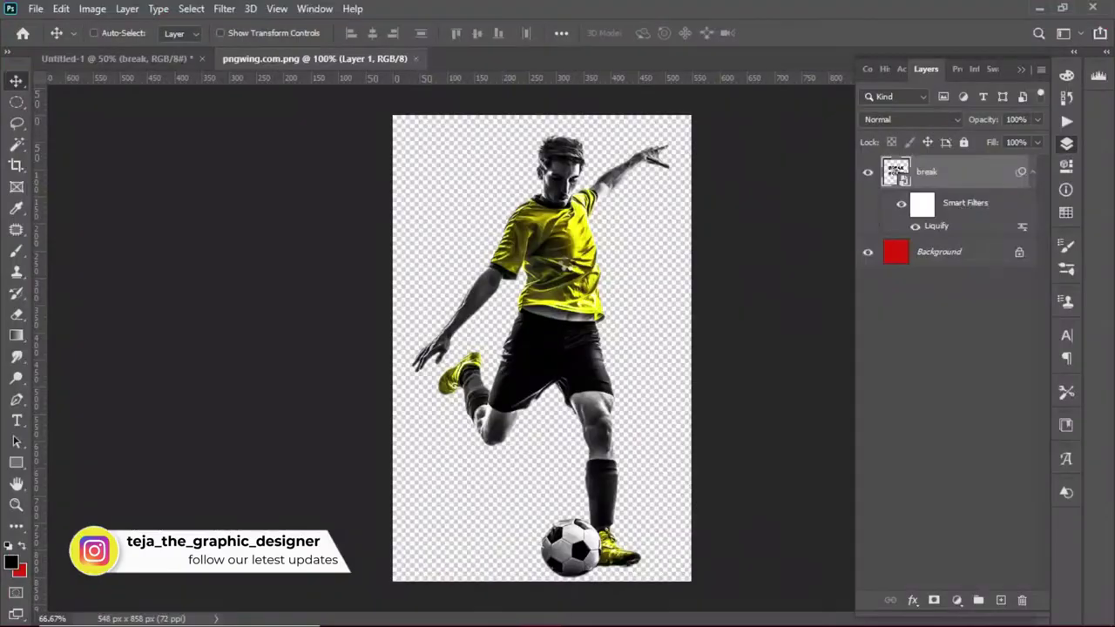
{"action": "mouse_move", "coordinate": [546, 276]}
{"action": "left_mouse_down"}
{"action": "mouse_move", "coordinate": [566, 257]}
{"action": "mouse_move", "coordinate": [168, 96]}
{"action": "left_mouse_up"}
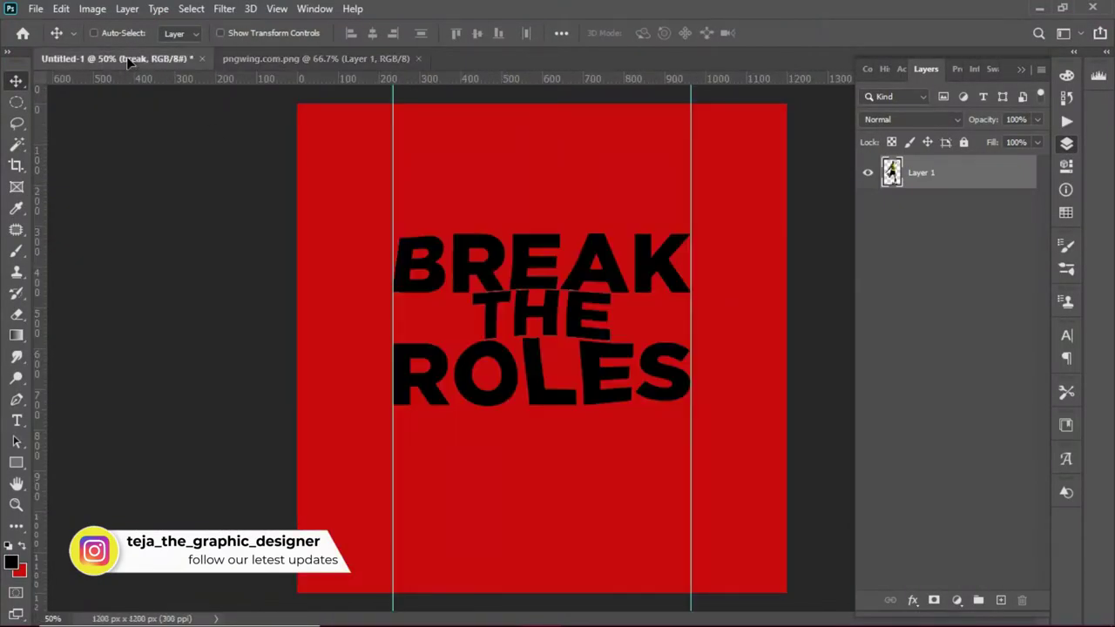
{"action": "left_click_drag", "start_coordinate": [126, 57], "coordinate": [489, 238]}
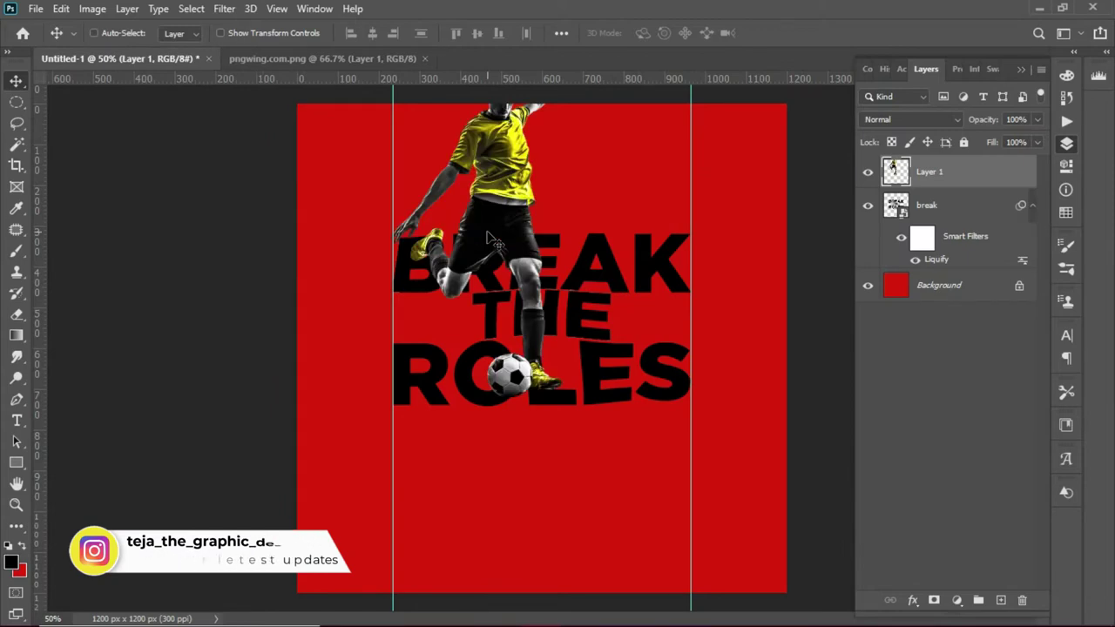
{"action": "left_click_drag", "start_coordinate": [492, 230], "coordinate": [515, 354]}
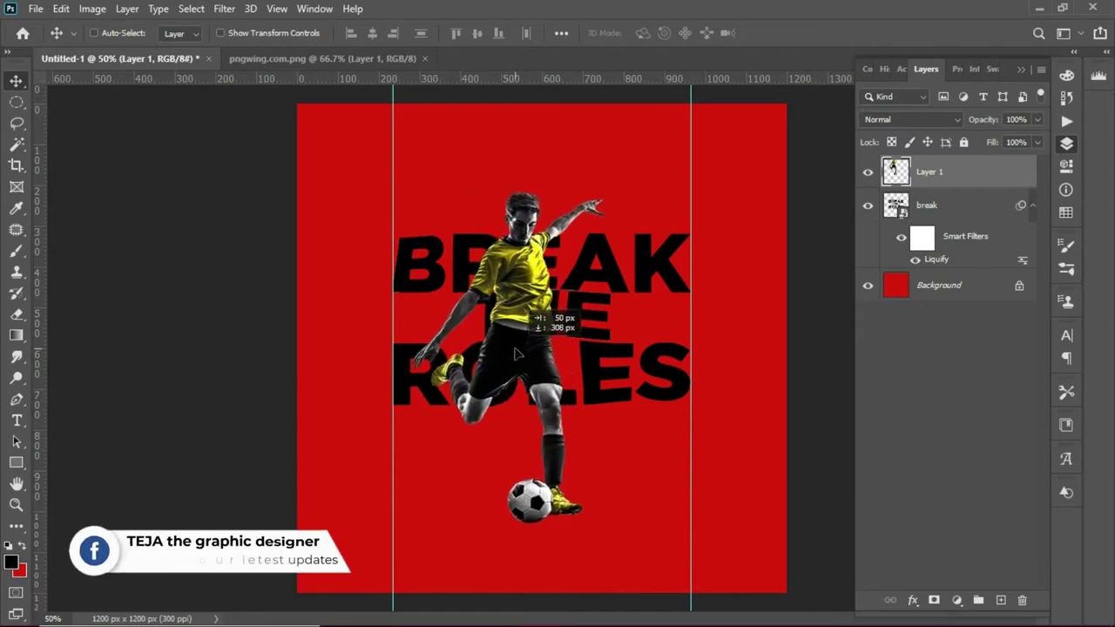
- Flip the player horizontally, move him right over the headline, and lower the headline slightly
{"action": "key", "text": "ctrl+t"}
{"action": "right_click", "coordinate": [515, 336]}
{"action": "left_click", "coordinate": [570, 320]}
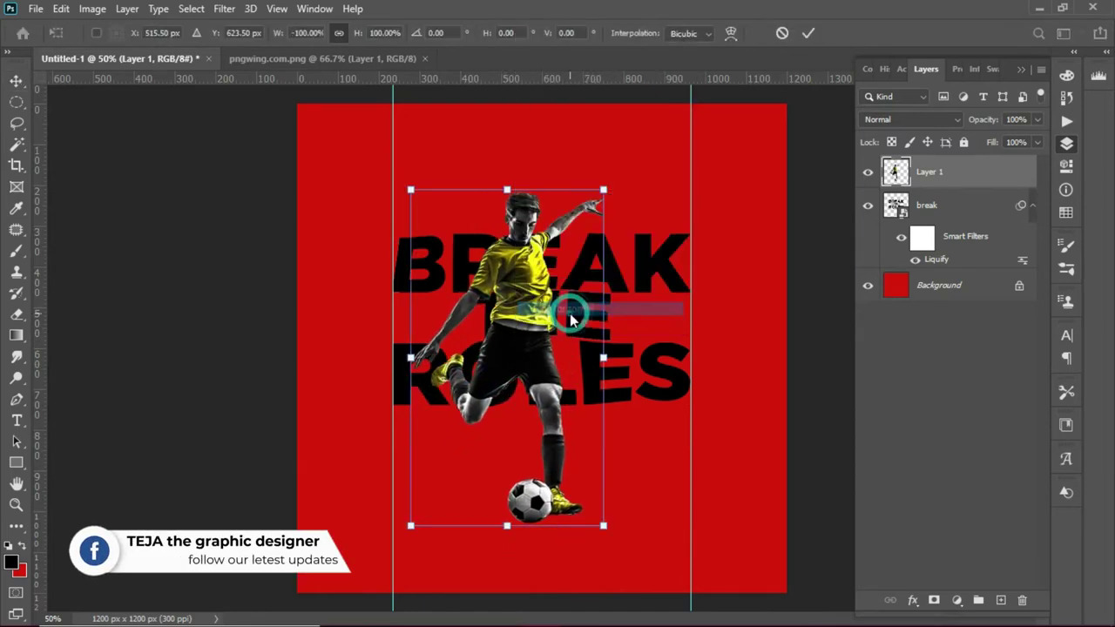
{"action": "key", "text": "Return"}
{"action": "key", "text": "ctrl+minus"}
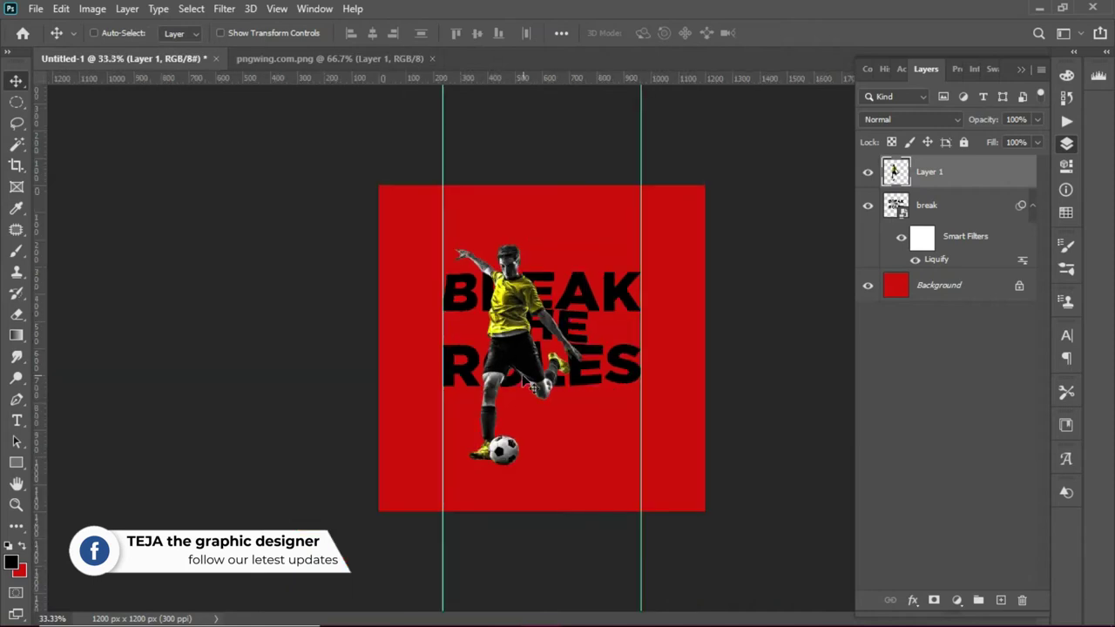
{"action": "left_click_drag", "start_coordinate": [523, 380], "coordinate": [541, 385]}
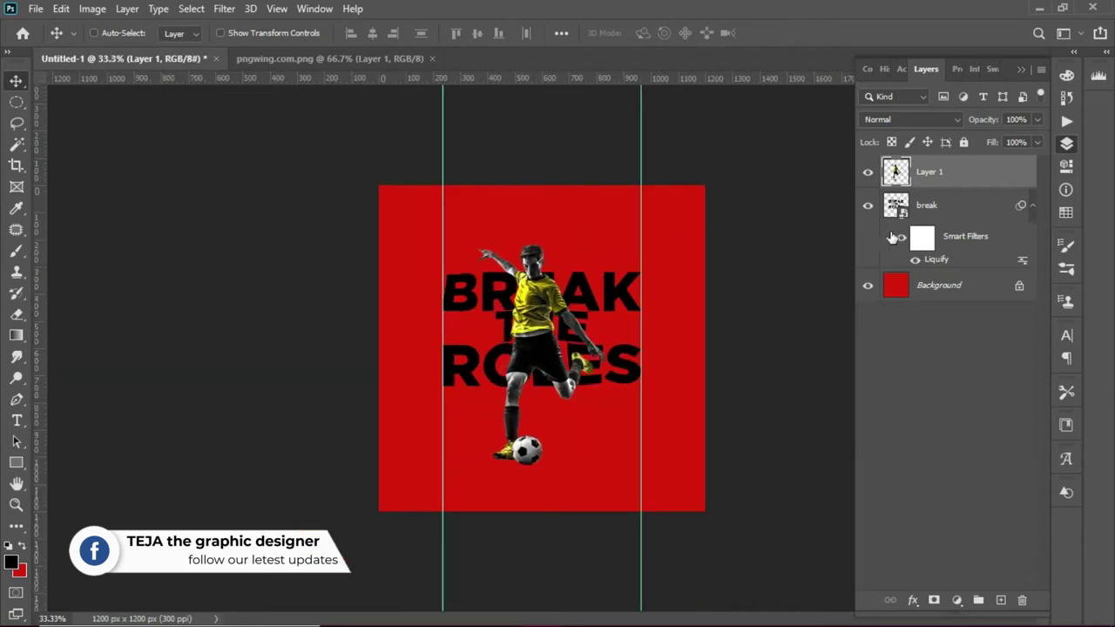
{"action": "left_click", "coordinate": [930, 211]}
{"action": "left_click_drag", "start_coordinate": [558, 331], "coordinate": [557, 356]}
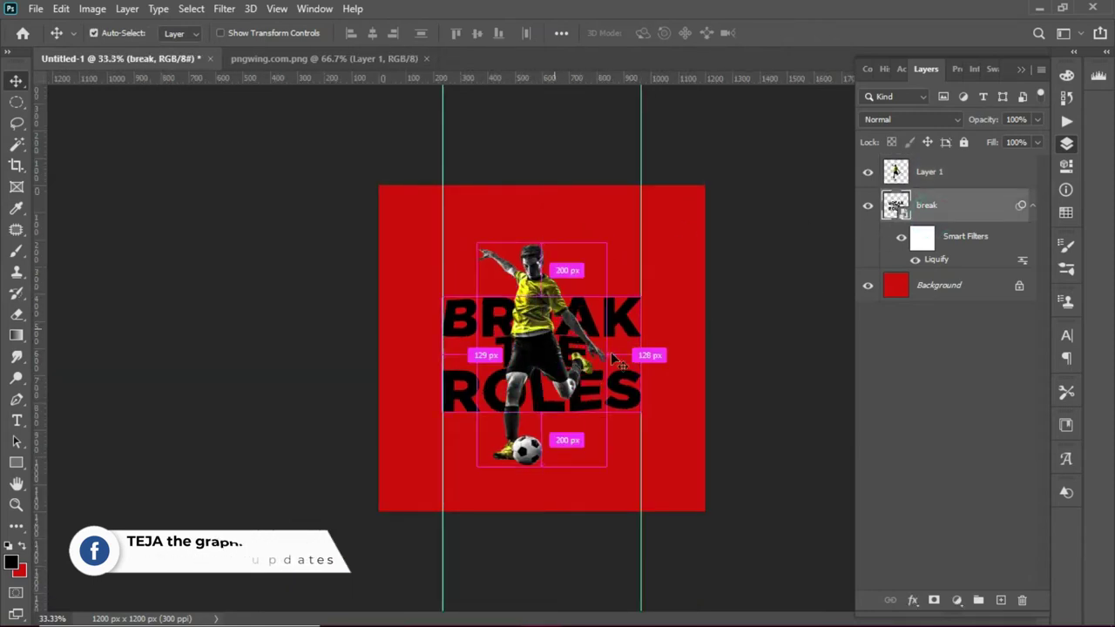
- Enlarge the headline from its centre, align the guides to its edges, and nudge the player right
{"action": "key", "text": "ctrl+t"}
{"action": "left_click_drag", "start_coordinate": [649, 296], "coordinate": [646, 290]}
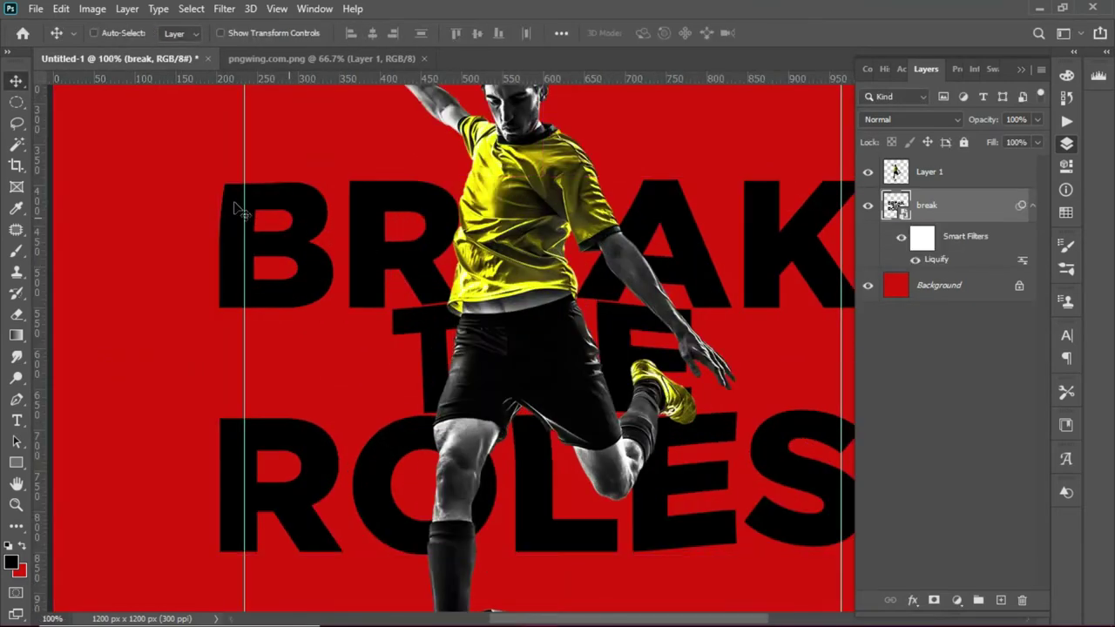
{"action": "left_click_drag", "start_coordinate": [245, 187], "coordinate": [219, 186]}
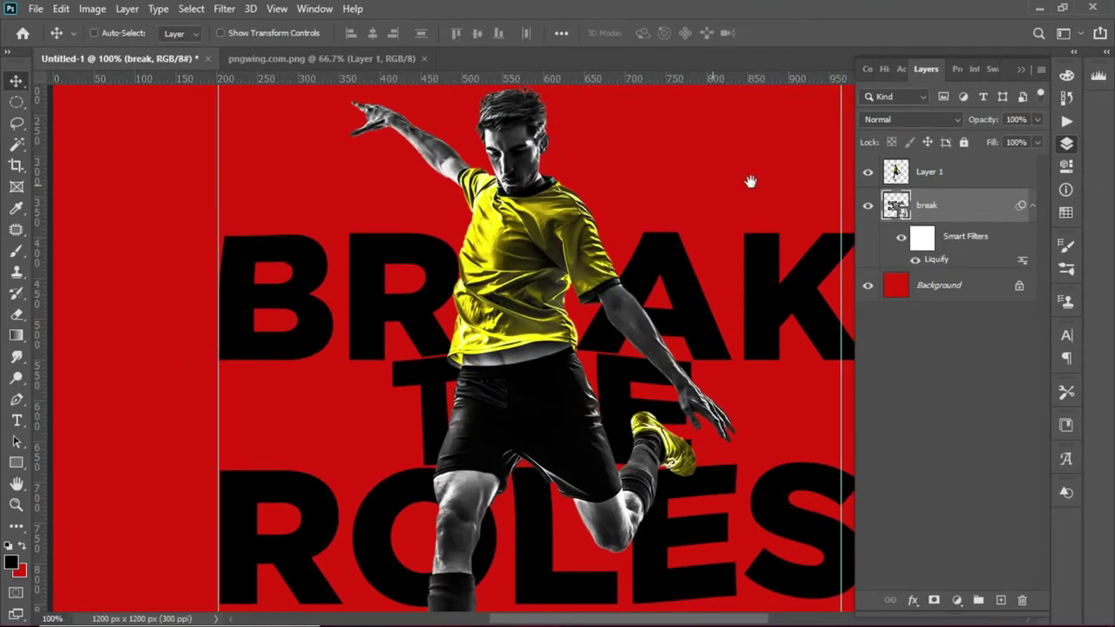
{"action": "left_click_drag", "start_coordinate": [749, 179], "coordinate": [342, 204]}
{"action": "left_click_drag", "start_coordinate": [444, 209], "coordinate": [464, 214]}
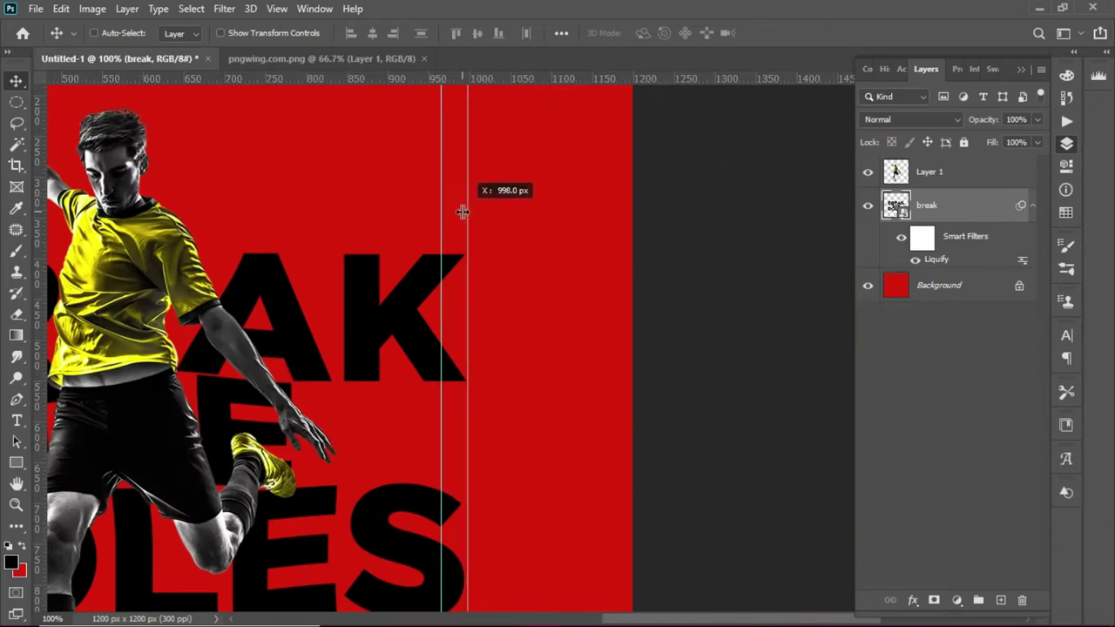
{"action": "key", "text": "ctrl+minus"}
{"action": "key", "text": "ctrl+minus"}
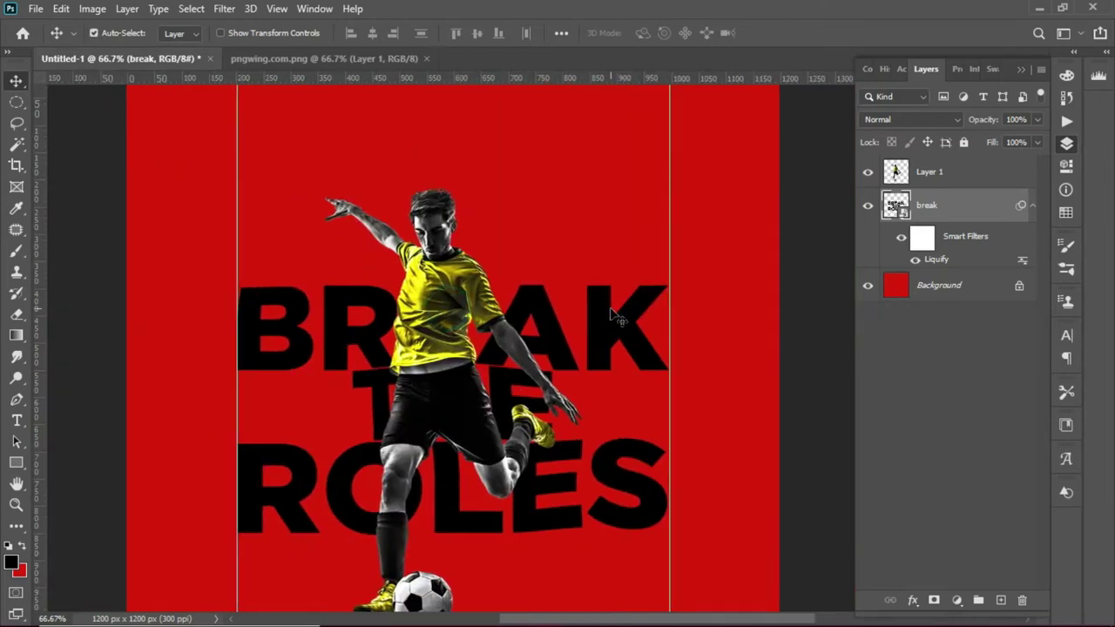
{"action": "left_click_drag", "start_coordinate": [537, 294], "coordinate": [535, 335]}
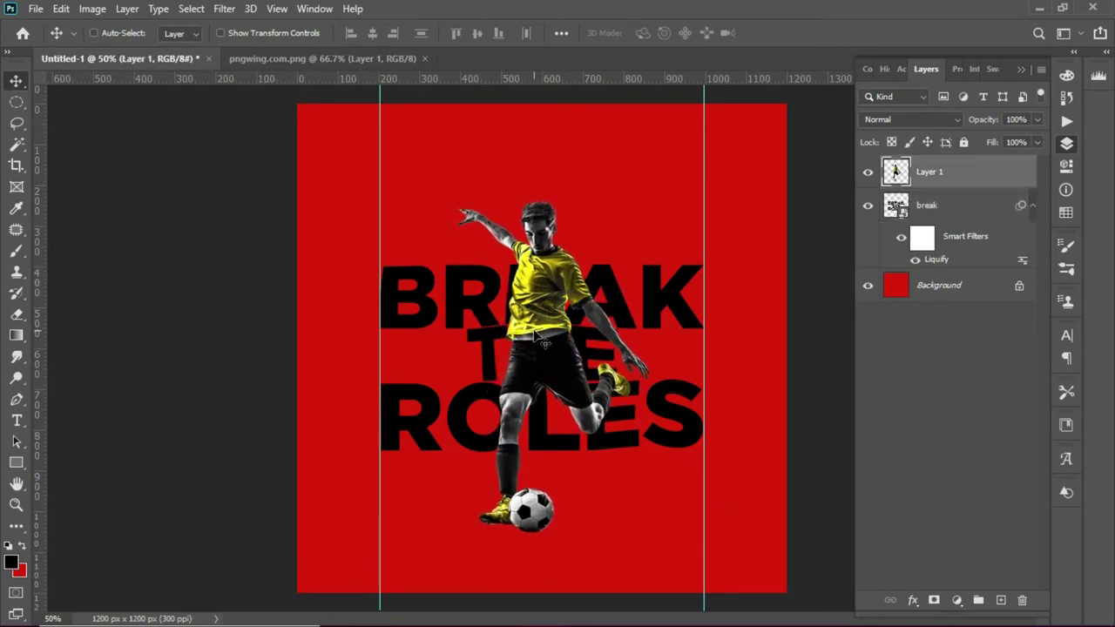
- Convert the player to black and white, adjusting the Yellows, Reds and Greens sliders
{"action": "left_click", "coordinate": [91, 8]}
{"action": "mouse_move", "coordinate": [117, 50]}
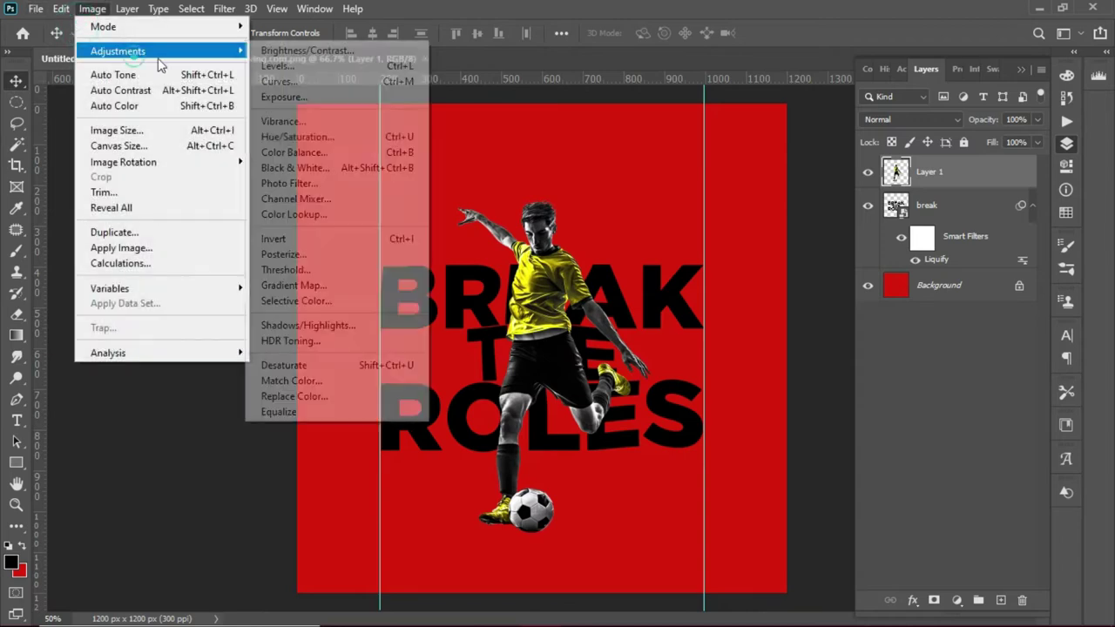
{"action": "left_click", "coordinate": [322, 172]}
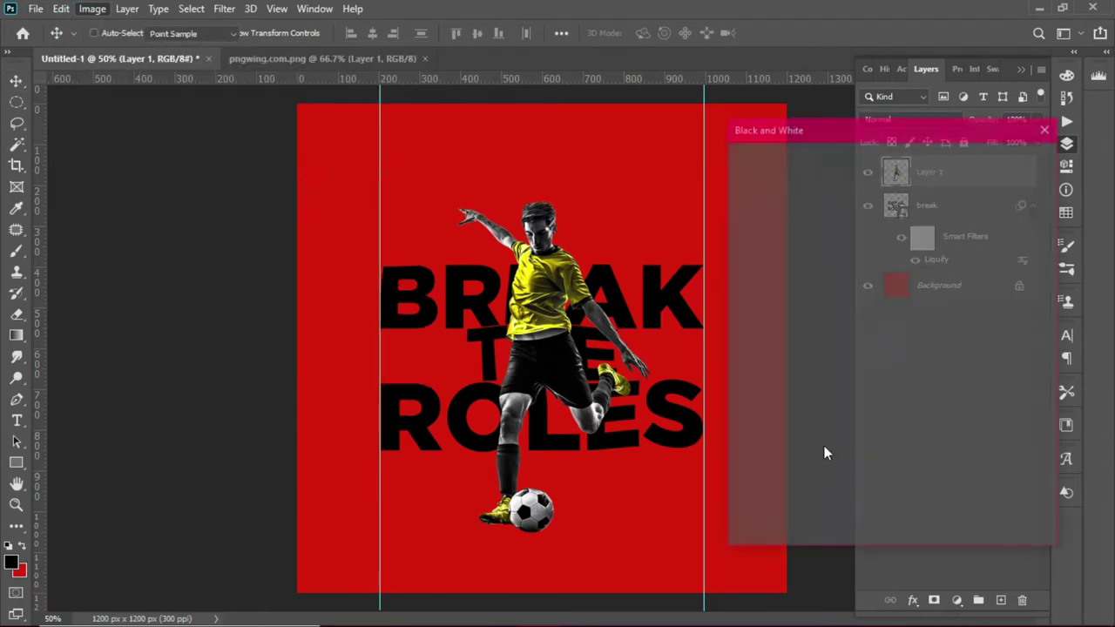
{"action": "left_click_drag", "start_coordinate": [852, 251], "coordinate": [866, 251]}
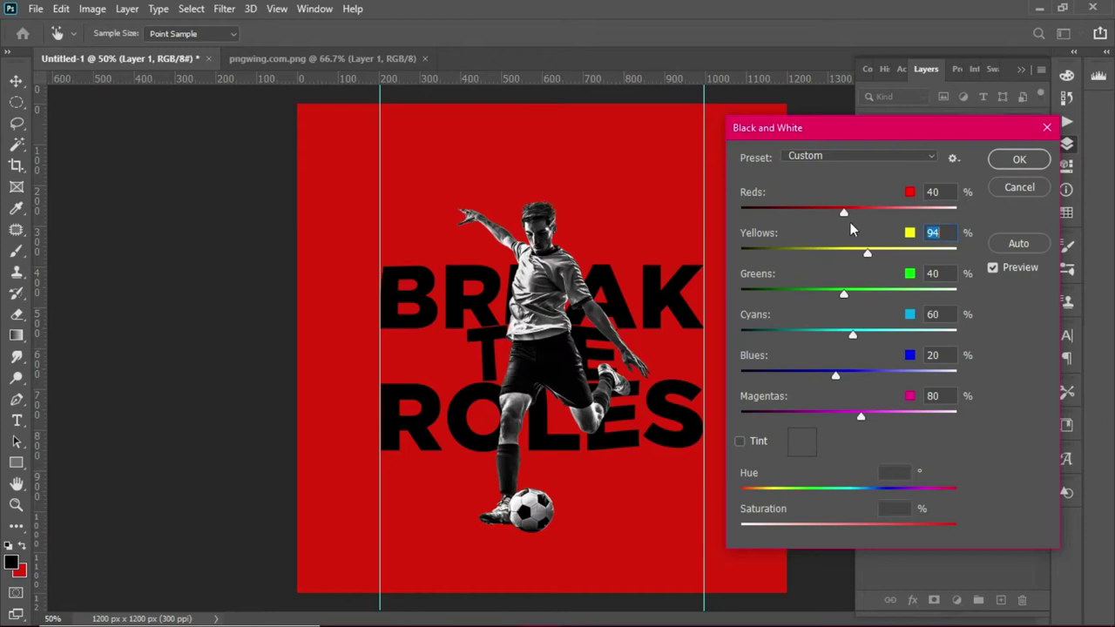
{"action": "left_click_drag", "start_coordinate": [853, 334], "coordinate": [848, 335]}
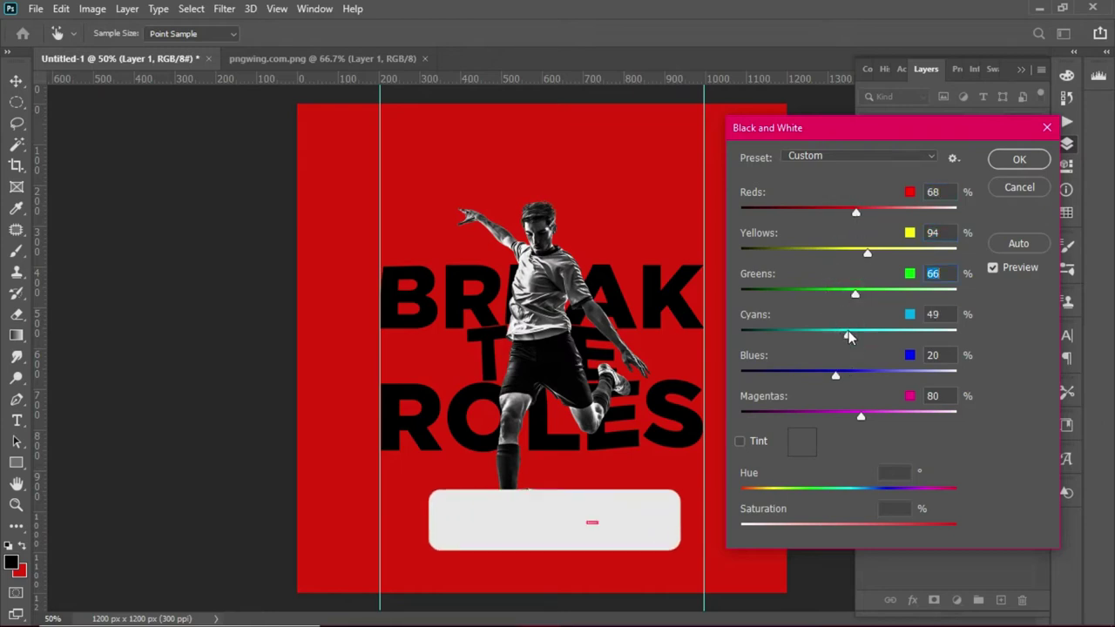
{"action": "left_click_drag", "start_coordinate": [836, 373], "coordinate": [854, 373]}
{"action": "left_click", "coordinate": [1019, 160]}
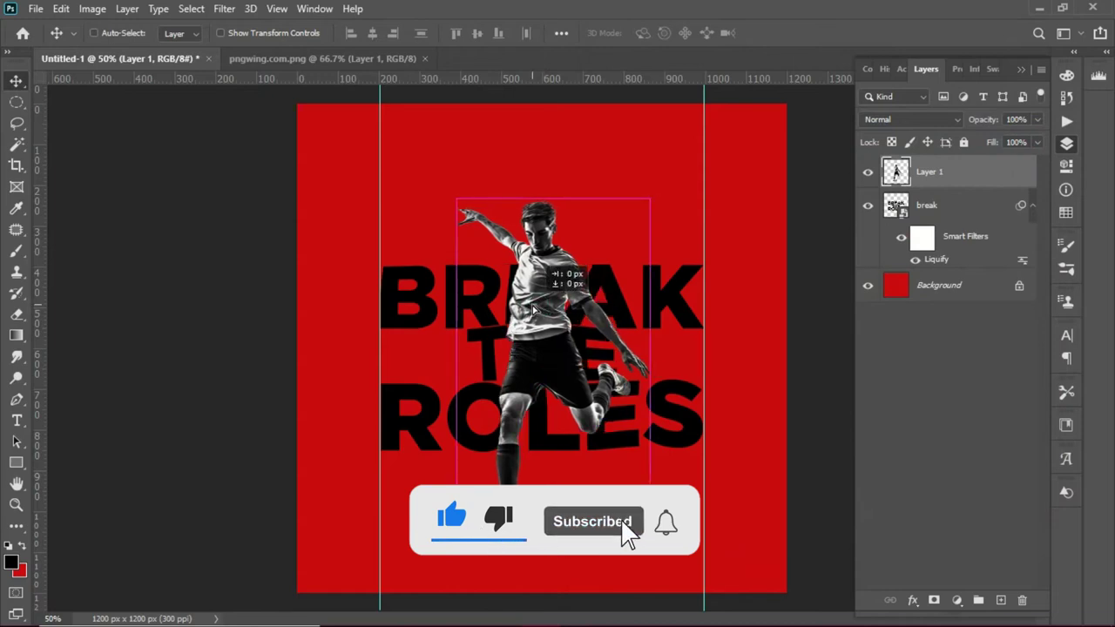
- Scale the player to about 92.5% and tilt him about 1.1°
{"action": "key", "text": "ctrl+t"}
{"action": "mouse_move", "coordinate": [651, 197]}
{"action": "left_mouse_down"}
{"action": "mouse_move", "coordinate": [665, 189]}
{"action": "mouse_move", "coordinate": [645, 207]}
{"action": "left_mouse_up"}
{"action": "left_click_drag", "start_coordinate": [669, 166], "coordinate": [688, 176]}
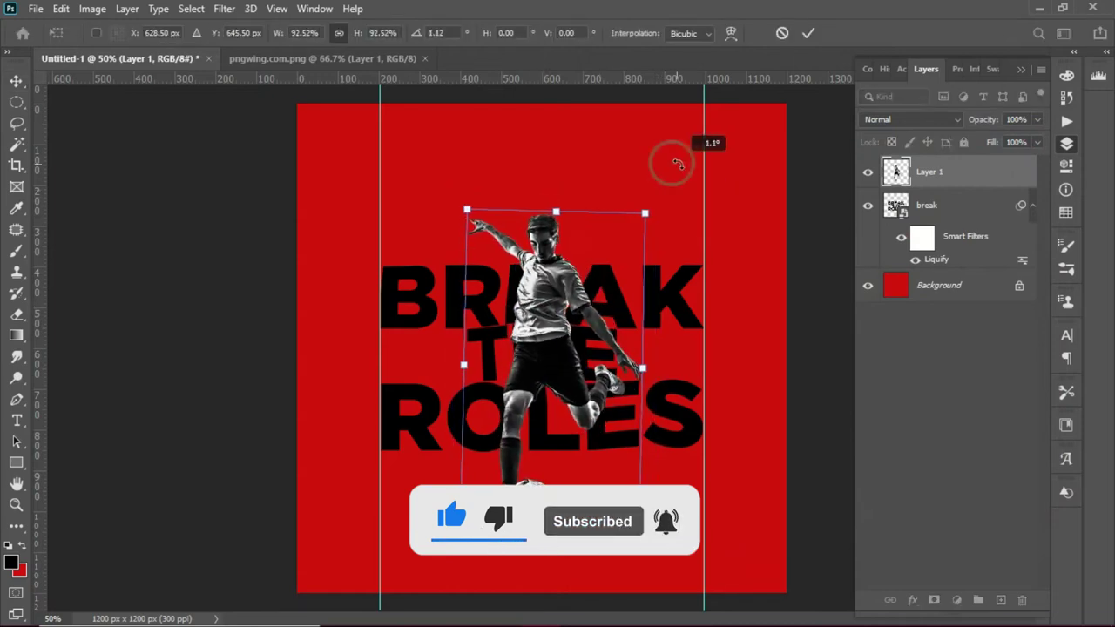
{"action": "key", "text": "Return"}
- Add a small BREAK caption in Gotham Book above the headline's left edge
{"action": "key", "text": "ctrl+plus"}
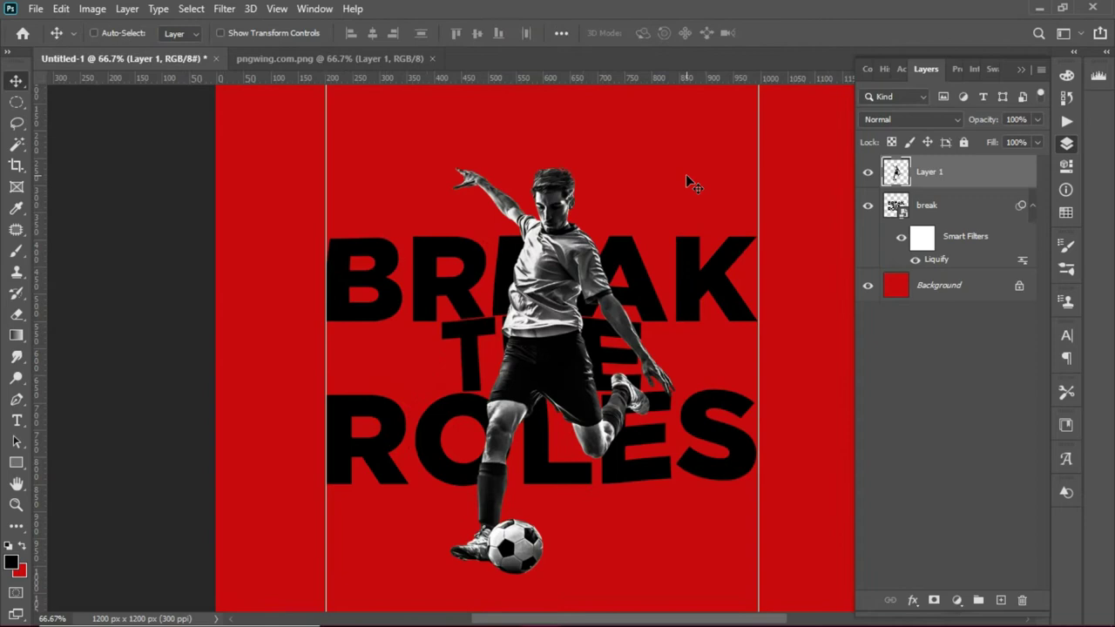
{"action": "scroll", "coordinate": [549, 334], "scroll_direction": "down", "scroll_amount": 5}
{"action": "scroll", "coordinate": [548, 334], "scroll_direction": "up", "scroll_amount": 4}
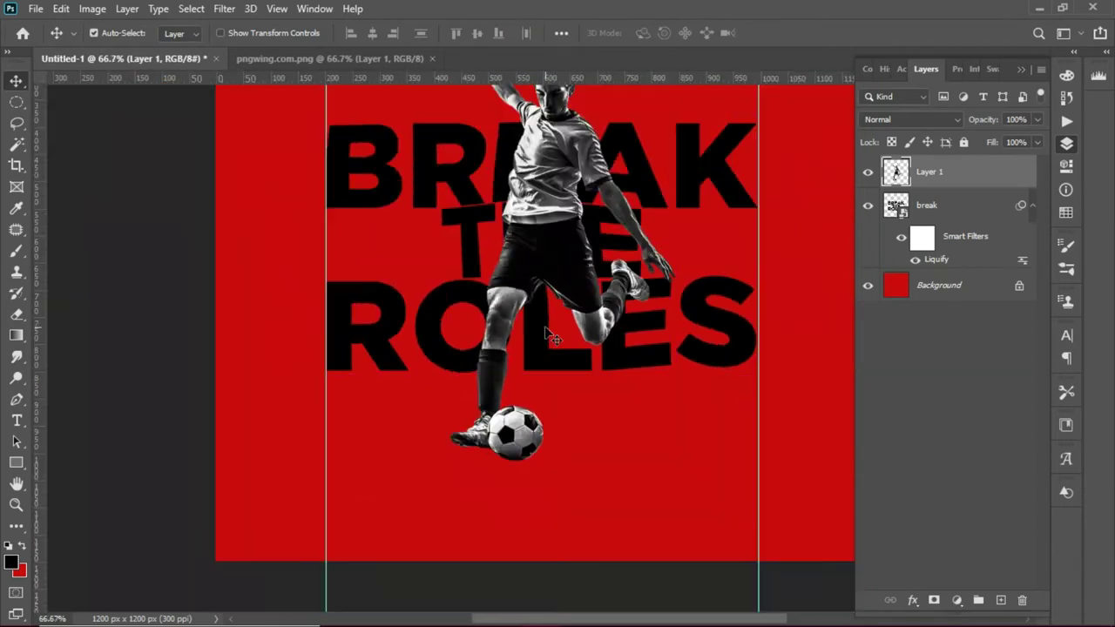
{"action": "scroll", "coordinate": [551, 335], "scroll_direction": "up", "scroll_amount": 3}
{"action": "key", "text": "t"}
{"action": "left_click", "coordinate": [357, 181]}
{"action": "type", "text": "BREAK"}
{"action": "left_click", "coordinate": [178, 33]}
{"action": "type", "text": "gotha"}
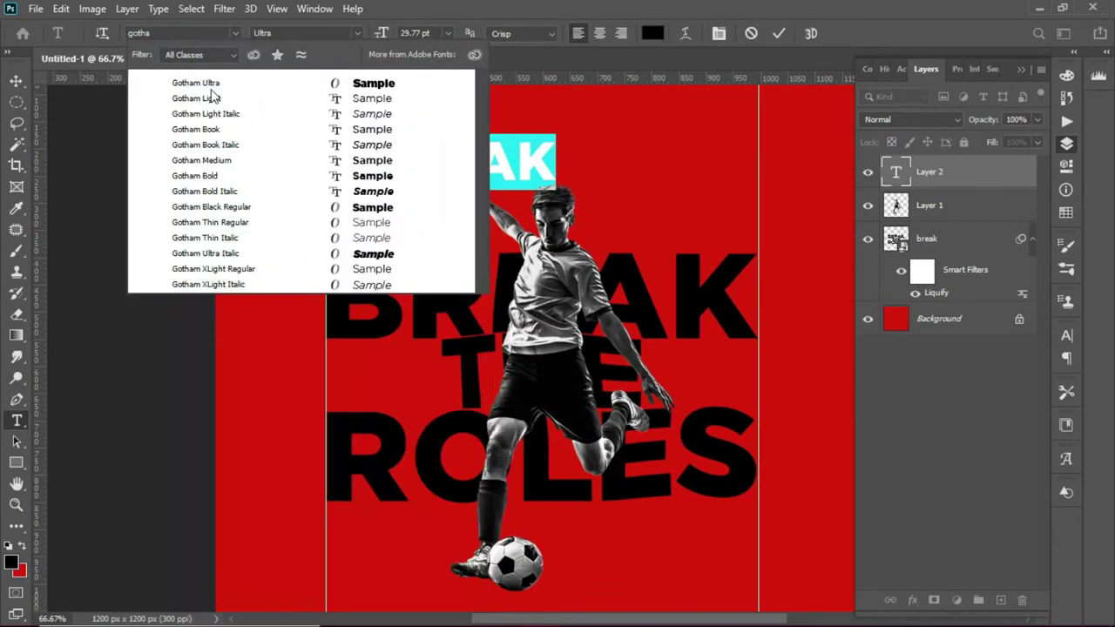
{"action": "left_click", "coordinate": [214, 129]}
{"action": "left_click_drag", "start_coordinate": [522, 161], "coordinate": [366, 200]}
{"action": "key", "text": "ctrl+Return"}
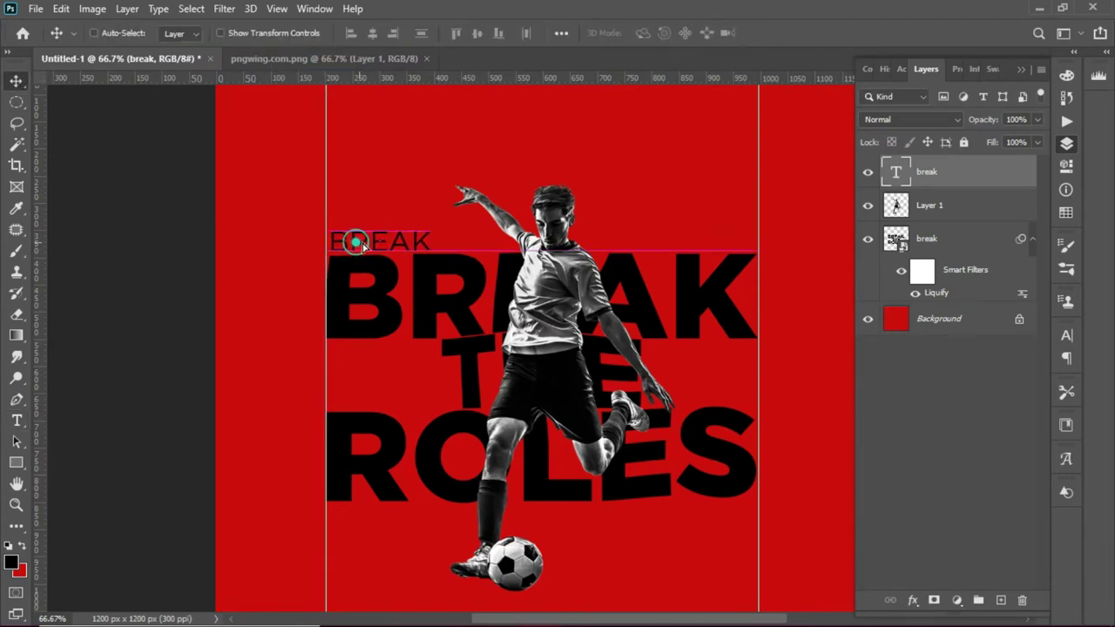
- Change the duplicate caption to THE ROLES, place it under BREAK, and set it bold
{"action": "left_click_drag", "start_coordinate": [374, 241], "coordinate": [374, 214]}
{"action": "key", "text": "ctrl+1"}
{"action": "double_click", "coordinate": [309, 185]}
{"action": "type", "text": "THE ROLES"}
{"action": "key", "text": "ctrl+Return"}
{"action": "left_click_drag", "start_coordinate": [300, 241], "coordinate": [301, 196]}
{"action": "scroll", "coordinate": [548, 334], "scroll_direction": "up", "scroll_amount": 2}
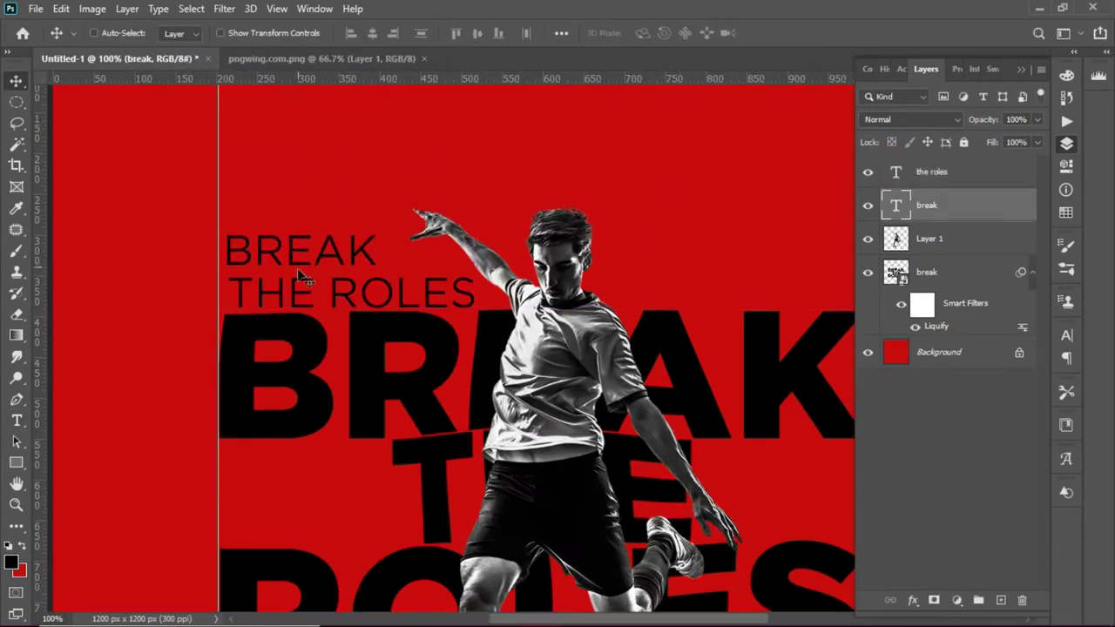
{"action": "double_click", "coordinate": [349, 293]}
{"action": "left_click", "coordinate": [1066, 336]}
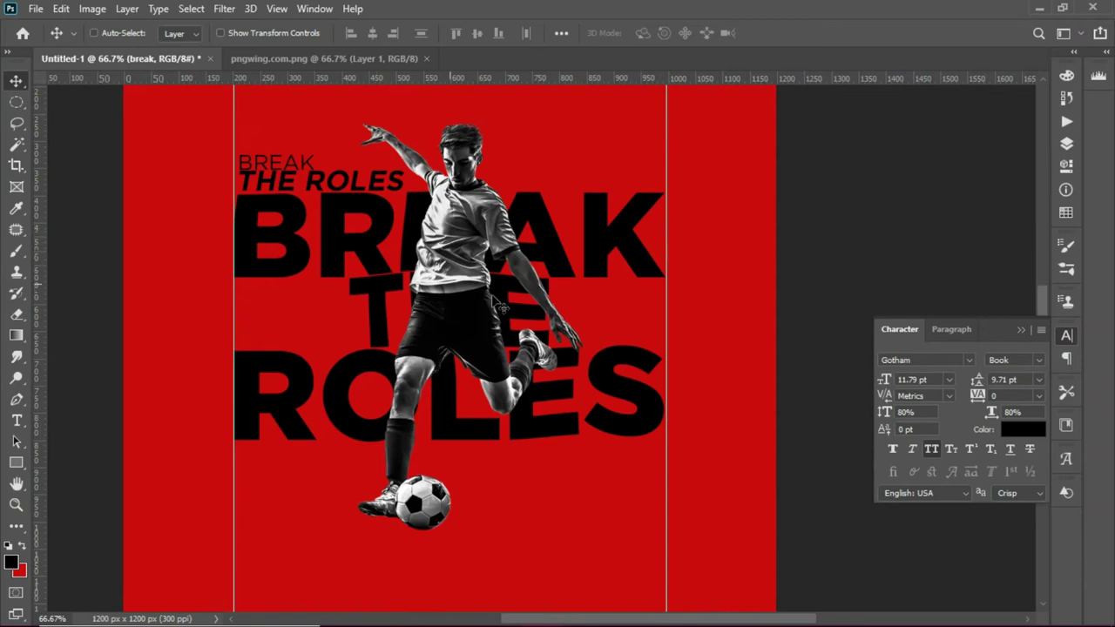
{"action": "scroll", "coordinate": [502, 307], "scroll_direction": "down", "scroll_amount": 2}
- Add a new text line below the ball, replacing the placeholder with PRIDE OF INDIA
{"action": "left_click", "coordinate": [17, 420]}
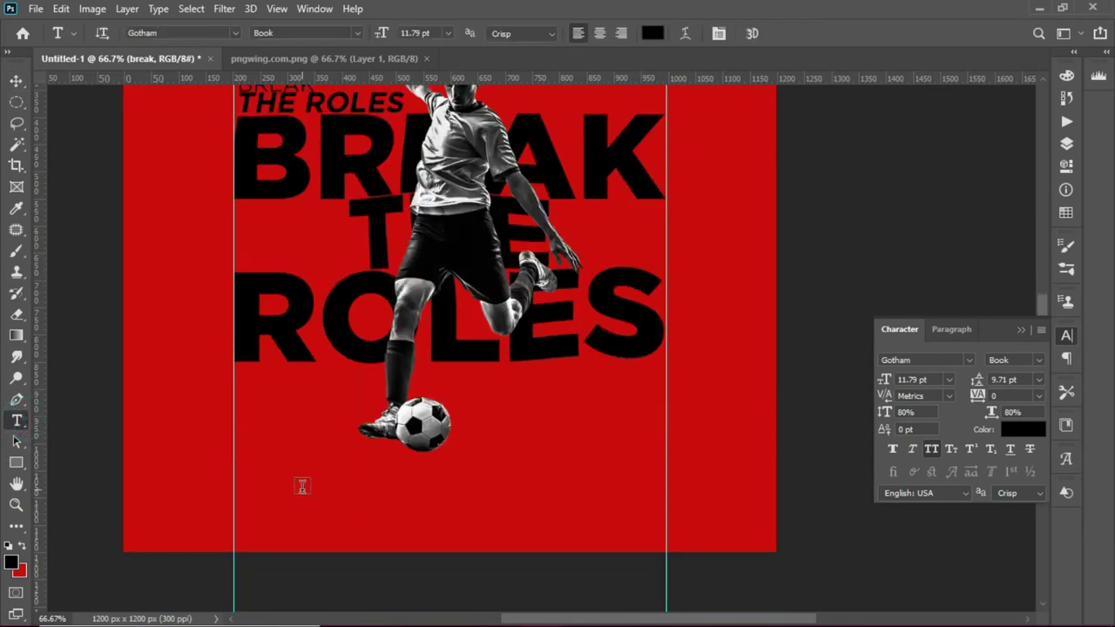
{"action": "left_click", "coordinate": [303, 493]}
{"action": "type", "text": "LOREM IPSUM"}
{"action": "key", "text": "ctrl+a"}
{"action": "left_click", "coordinate": [338, 474]}
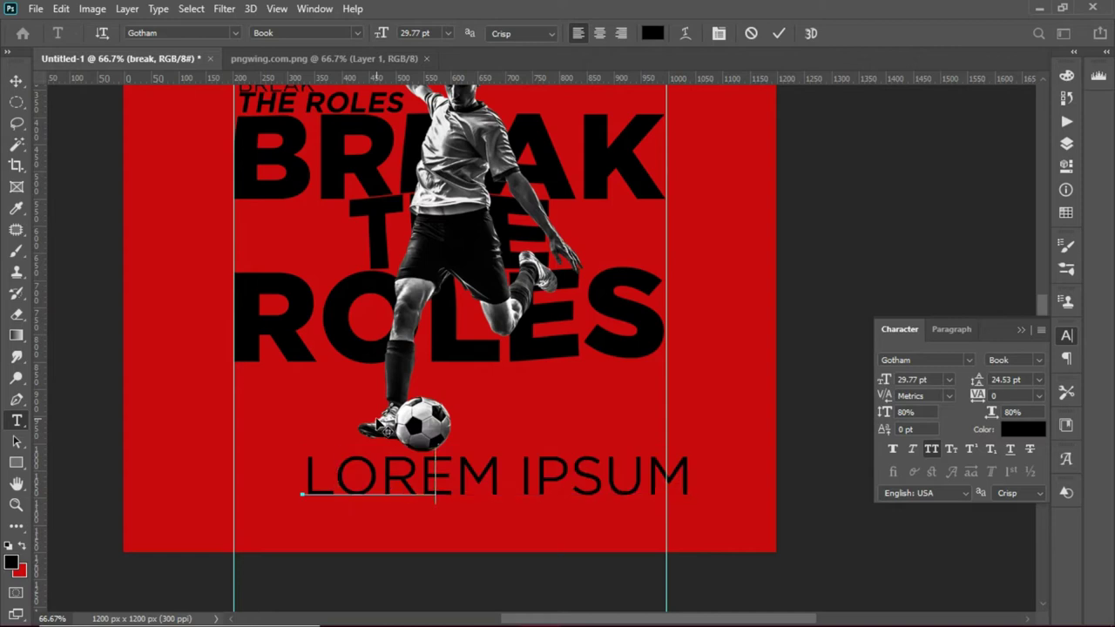
{"action": "type", "text": "PRIDE OF INDIA"}
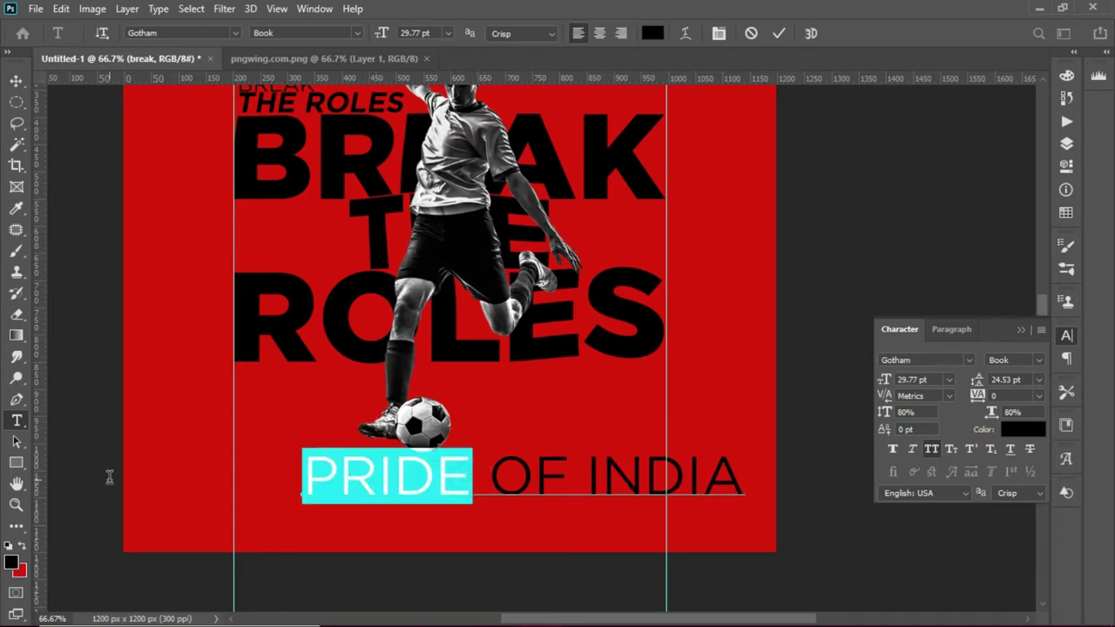
- Arrange PRIDE and OF below ROLES, with OF above INDIA
{"action": "left_click_drag", "start_coordinate": [431, 374], "coordinate": [442, 374]}
{"action": "left_click_drag", "start_coordinate": [498, 427], "coordinate": [470, 320]}
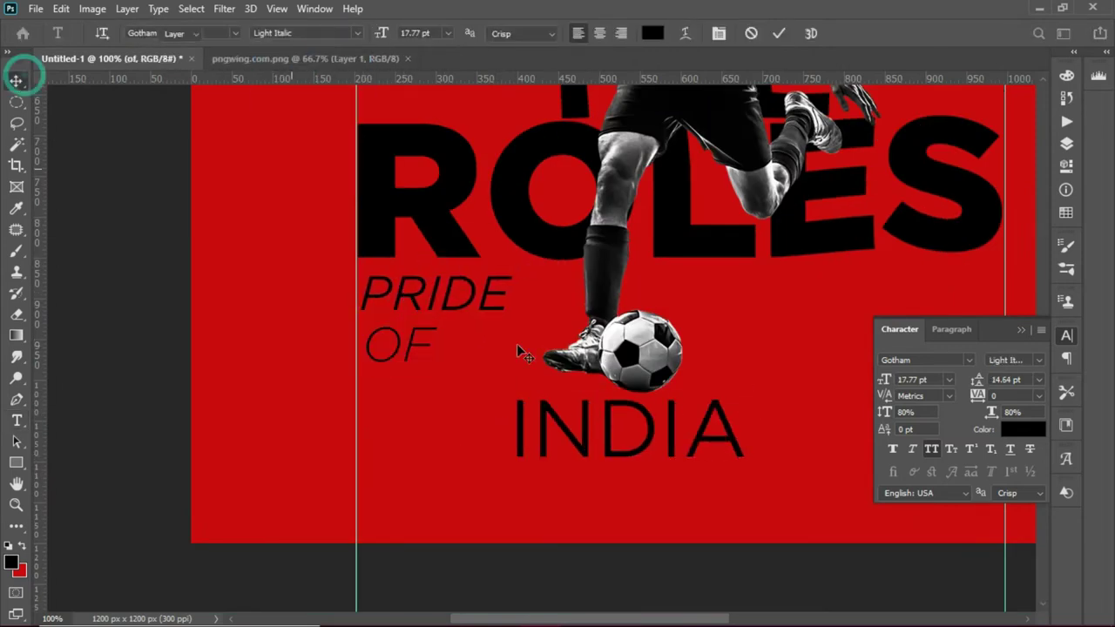
{"action": "left_click_drag", "start_coordinate": [517, 351], "coordinate": [563, 340]}
{"action": "key", "text": "ctrl+plus"}
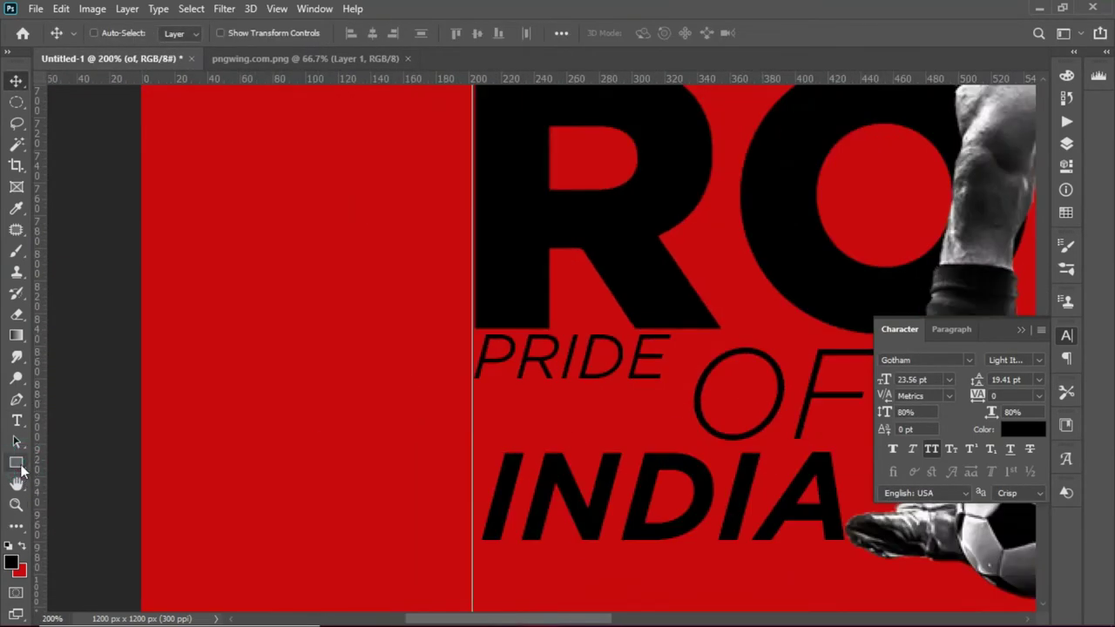
- Draw a thin solid-black rectangle bar under PRIDE
{"action": "left_click", "coordinate": [17, 464]}
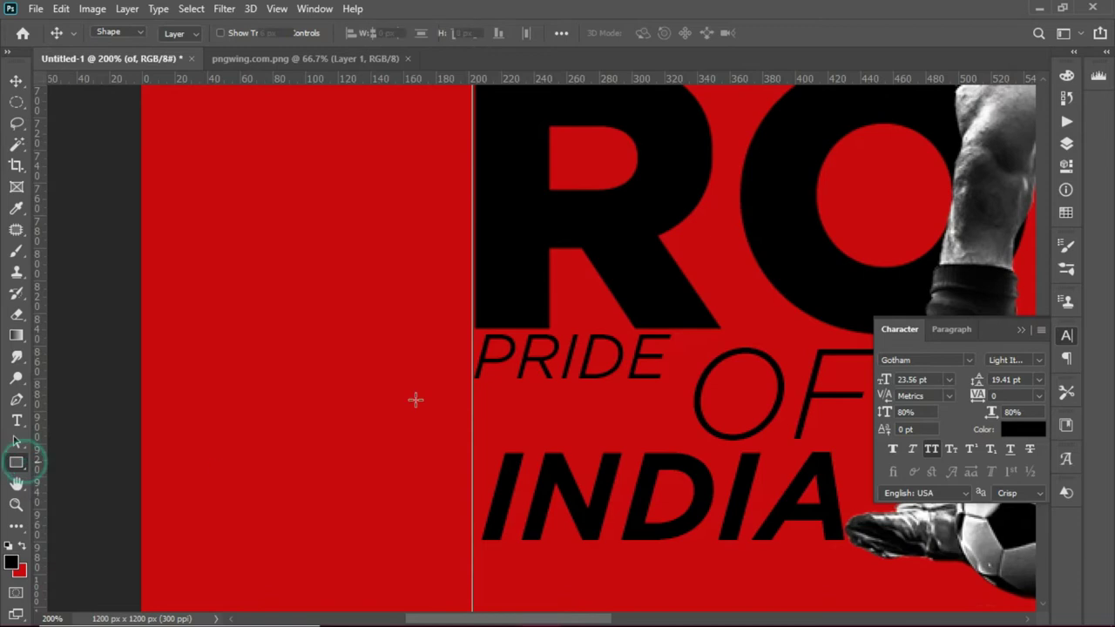
{"action": "left_click", "coordinate": [182, 33]}
{"action": "left_click", "coordinate": [182, 33]}
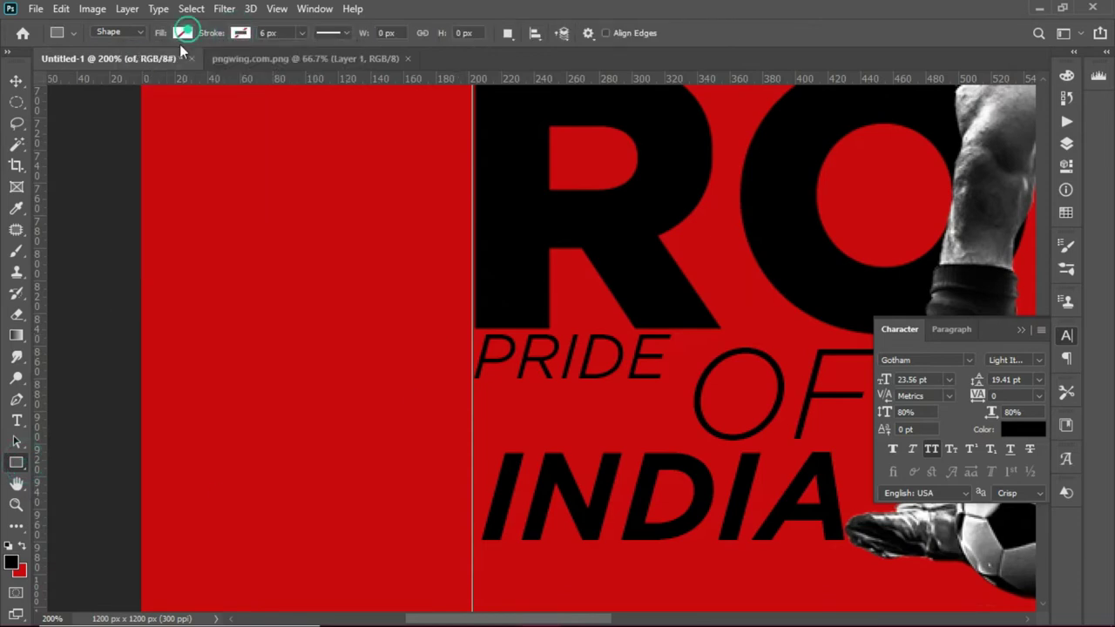
{"action": "left_click", "coordinate": [241, 33]}
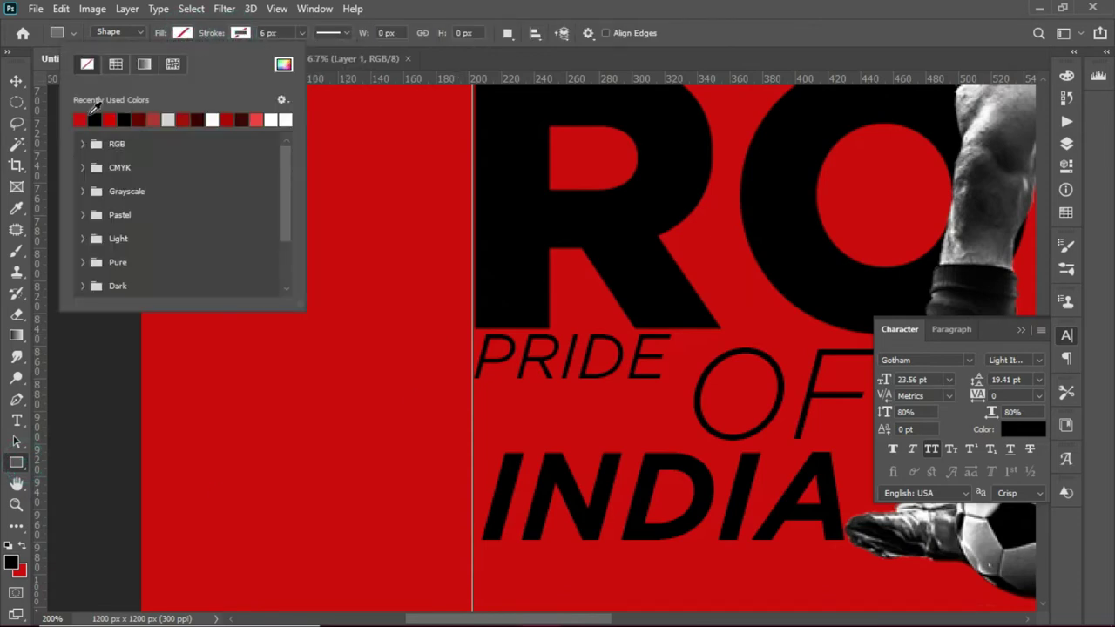
{"action": "left_click", "coordinate": [185, 33]}
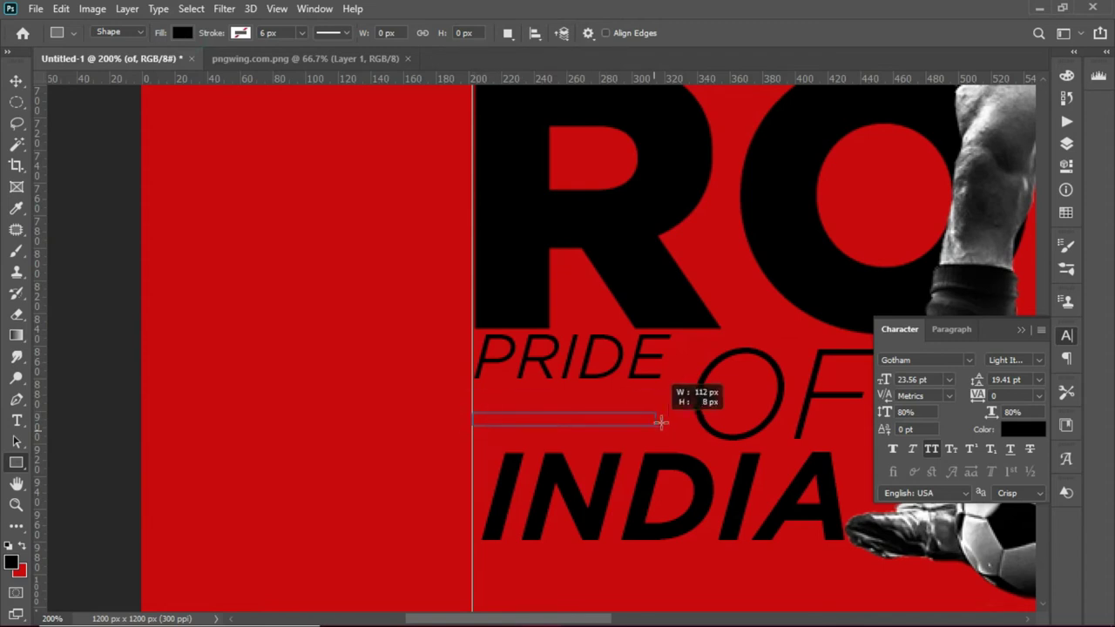
{"action": "left_click_drag", "start_coordinate": [474, 409], "coordinate": [693, 431]}
- Move the bar up between PRIDE and INDIA, commit it, and frame the whole poster
{"action": "key", "text": "v"}
{"action": "left_click", "coordinate": [603, 433]}
{"action": "left_click_drag", "start_coordinate": [603, 432], "coordinate": [603, 420]}
{"action": "key", "text": "ctrl+t"}
{"action": "key", "text": "Return"}
{"action": "key", "text": "ctrl+minus"}
{"action": "key", "text": "ctrl+minus"}
{"action": "key", "text": "ctrl+minus"}
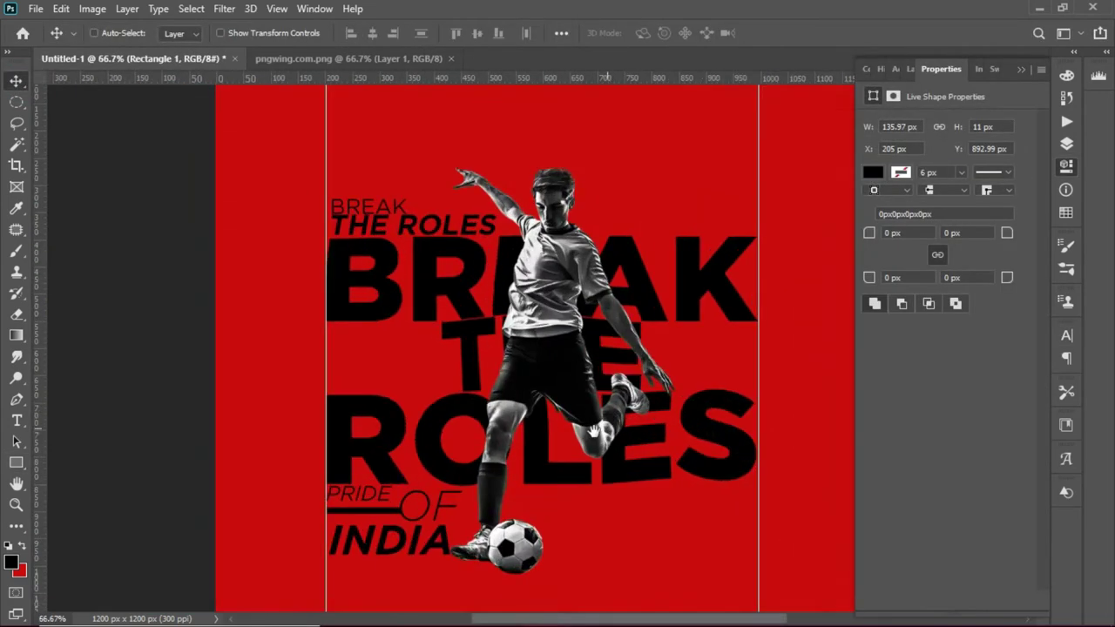
{"action": "scroll", "coordinate": [540, 261], "scroll_direction": "right", "scroll_amount": 3}
{"action": "scroll", "coordinate": [380, 344], "scroll_direction": "down", "scroll_amount": 2}
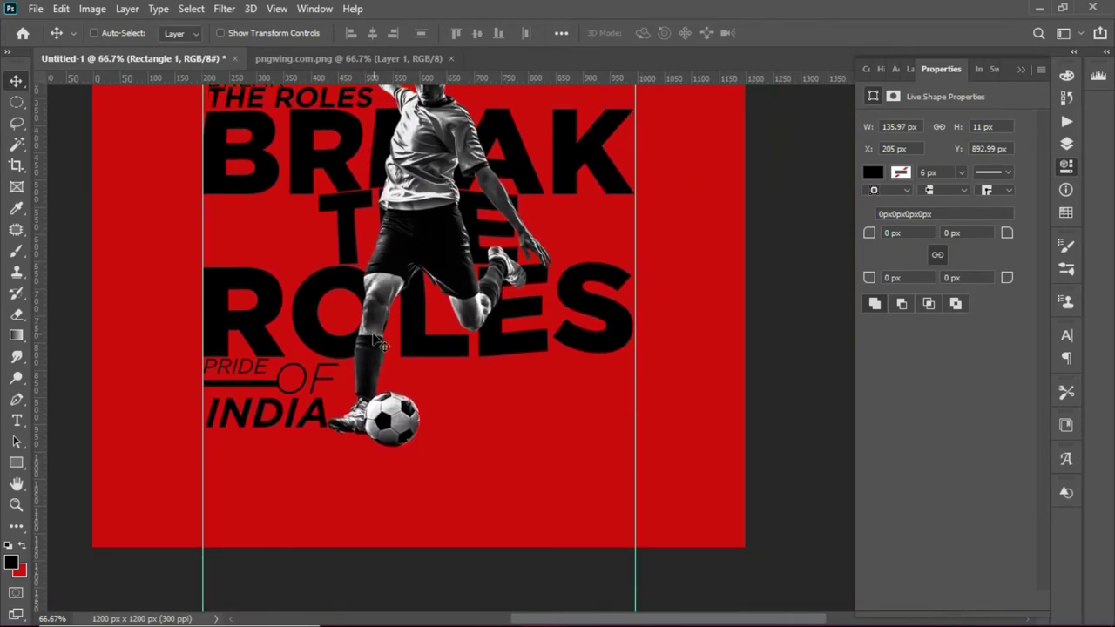
{"action": "scroll", "coordinate": [475, 355], "scroll_direction": "left", "scroll_amount": 3}
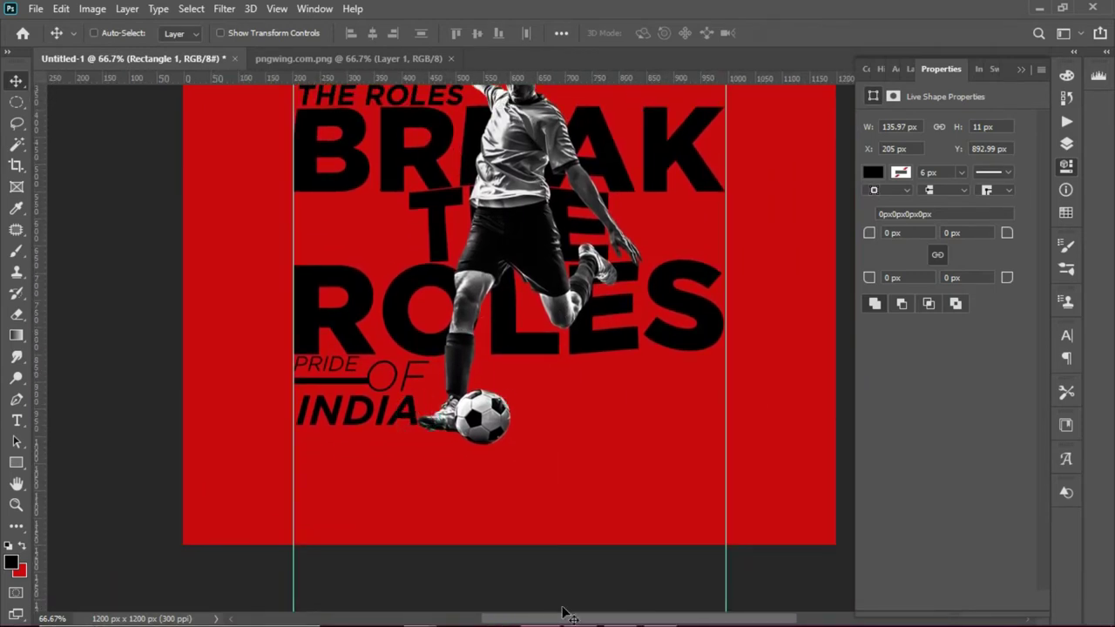
- Paste the GREAT THINGS NEVER COME FROM tagline as a new text line below INDIA
{"action": "scroll", "coordinate": [579, 523], "scroll_direction": "down", "scroll_amount": 2}
{"action": "key", "text": "t"}
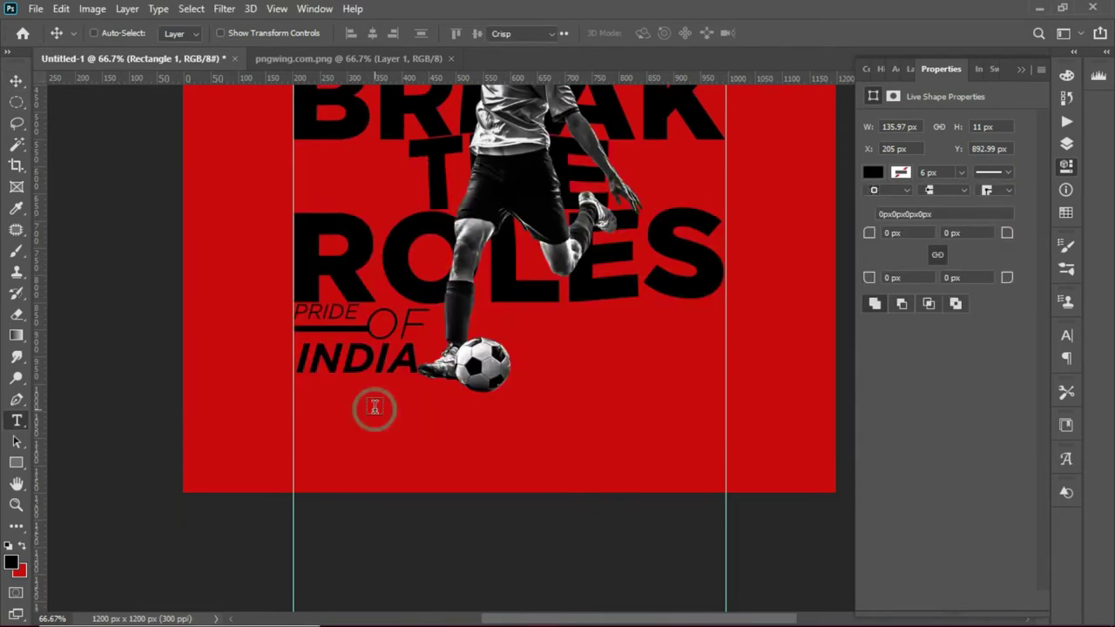
{"action": "left_click", "coordinate": [384, 406]}
{"action": "key", "text": "ctrl+v"}
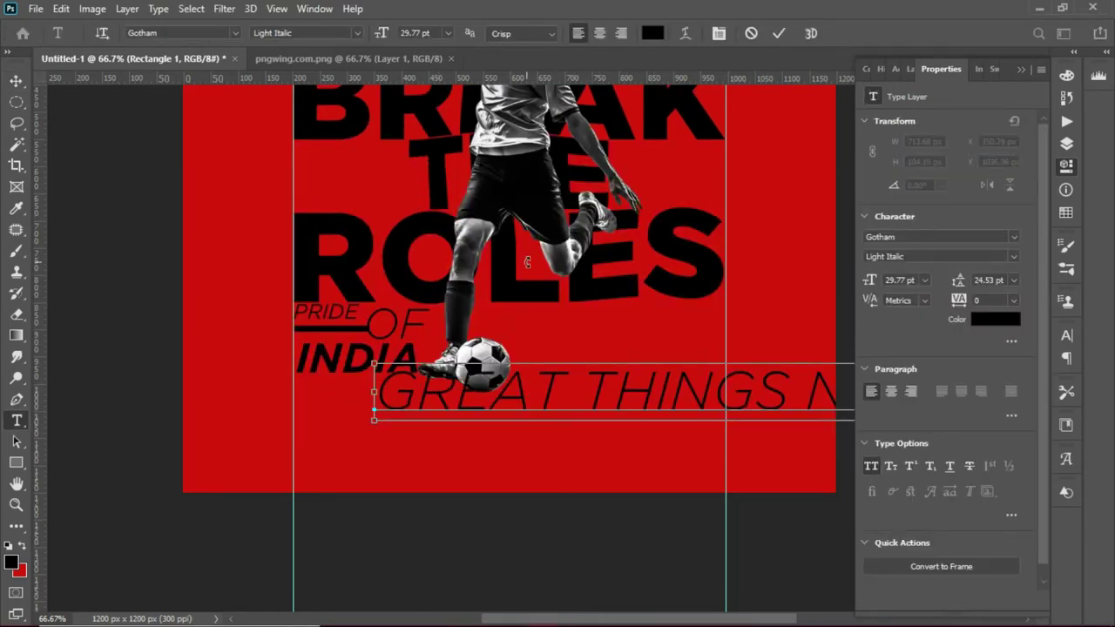
{"action": "key", "text": "ctrl+a"}
{"action": "left_click_drag", "start_coordinate": [384, 33], "coordinate": [340, 33]}
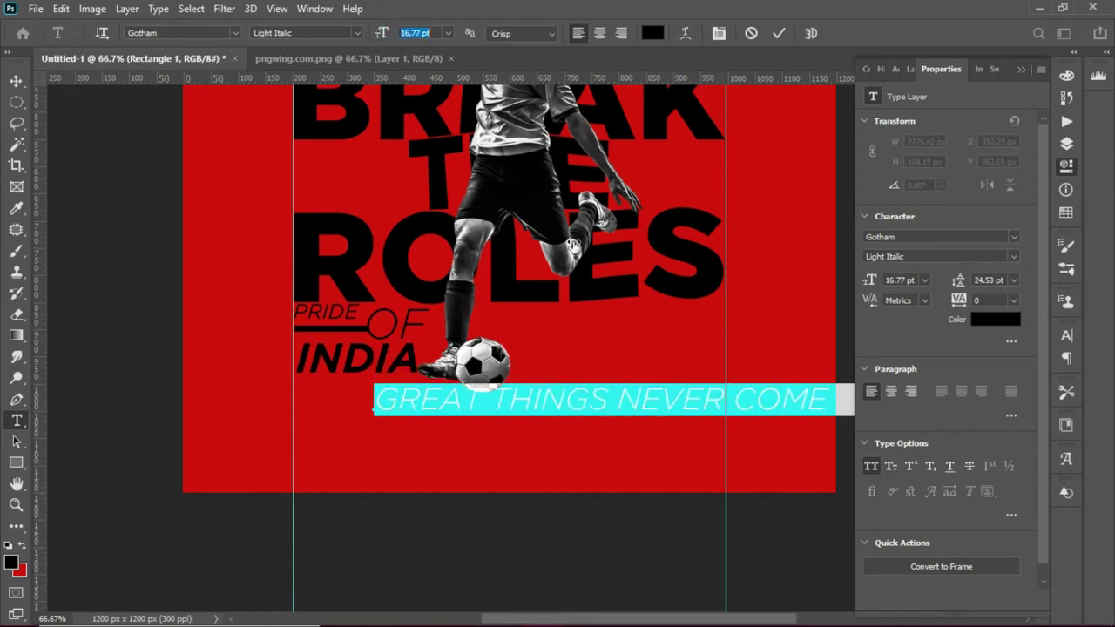
{"action": "key", "text": "ctrl+z"}
{"action": "key", "text": "ctrl+z"}
{"action": "key", "text": "ctrl+z"}
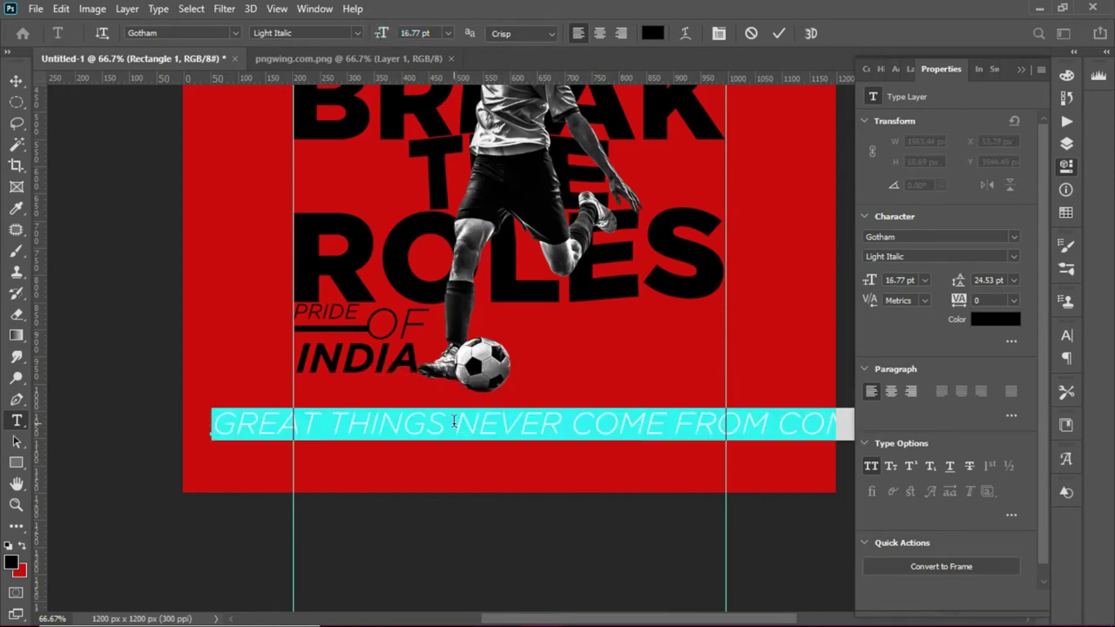
{"action": "key", "text": "ctrl+z"}
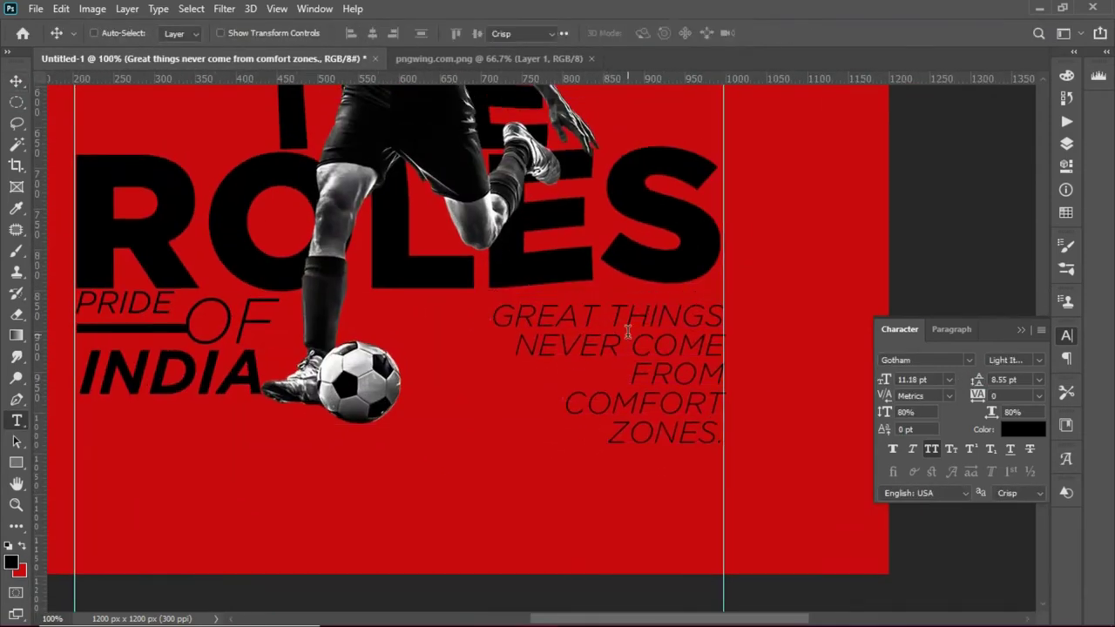
- Make COMFORT ZONES. Medium weight and scale ZONES. down to about 75%
{"action": "left_click", "coordinate": [290, 104]}
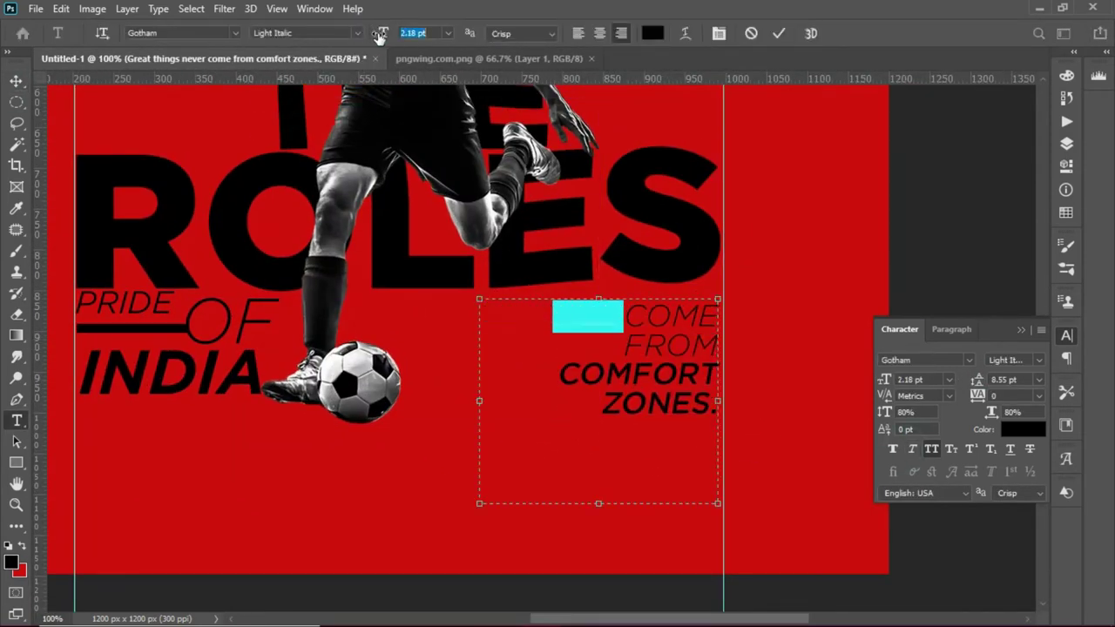
{"action": "left_click_drag", "start_coordinate": [623, 346], "coordinate": [716, 349]}
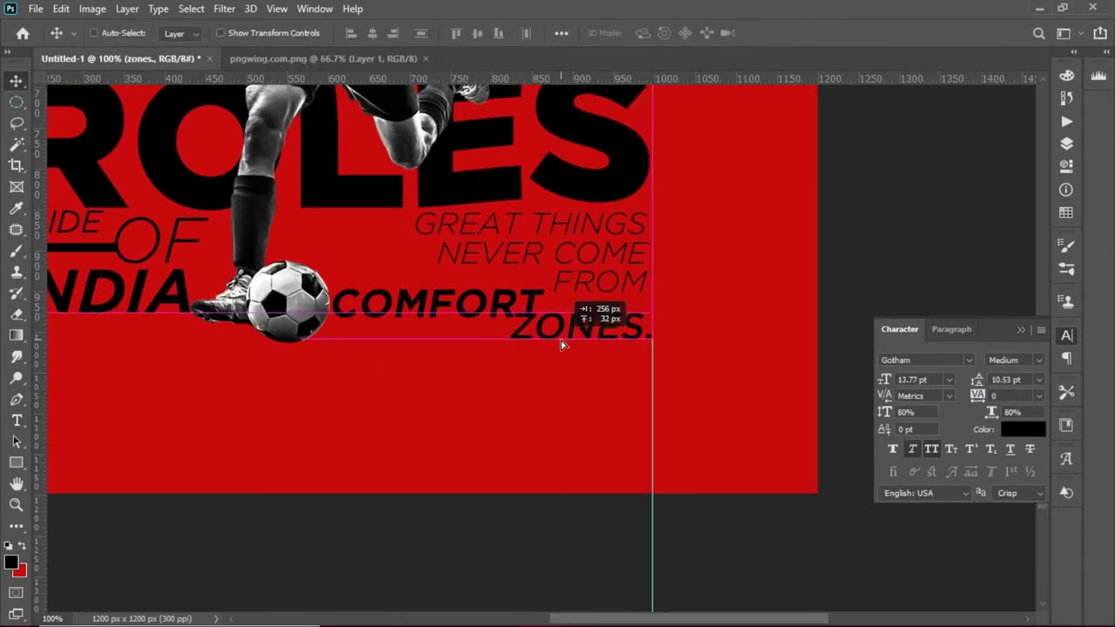
{"action": "key", "text": "ctrl+t"}
{"action": "left_click_drag", "start_coordinate": [664, 331], "coordinate": [651, 327]}
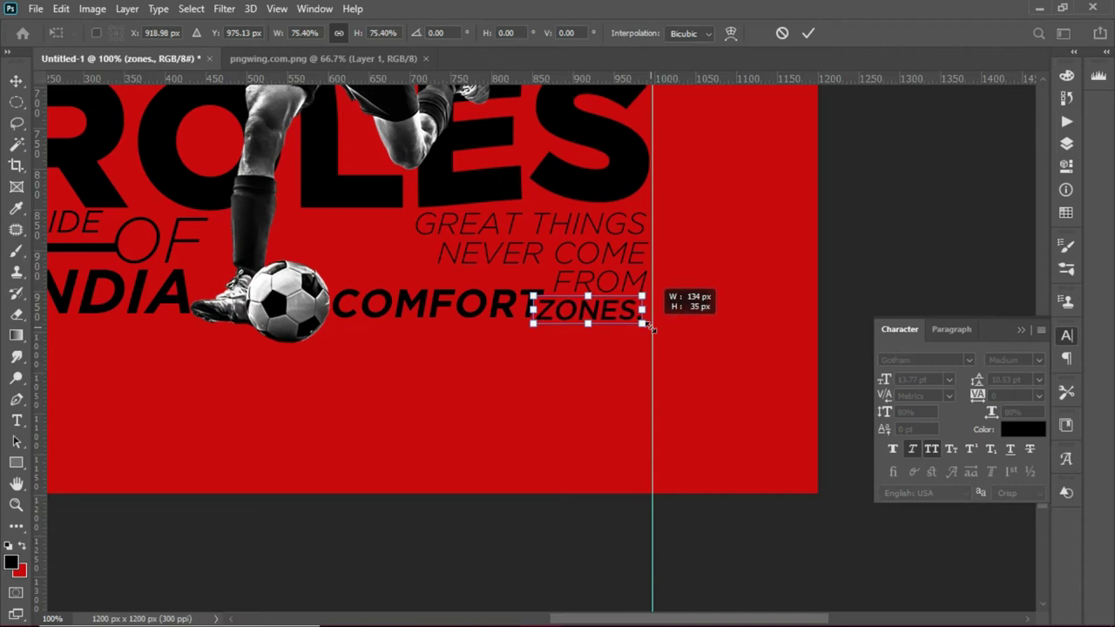
{"action": "key", "text": "Return"}
- Nudge ZONES. into place beside COMFORT and zoom in on the lower text area
{"action": "left_click_drag", "start_coordinate": [572, 311], "coordinate": [577, 322]}
{"action": "key", "text": "Up"}
{"action": "key", "text": "Up"}
{"action": "key", "text": "Up"}
{"action": "key", "text": "Left"}
{"action": "key", "text": "Left"}
{"action": "key", "text": "Left"}
{"action": "key", "text": "Left"}
{"action": "key", "text": "Left"}
{"action": "key", "text": "Left"}
{"action": "key", "text": "Left"}
{"action": "key", "text": "Left"}
{"action": "key", "text": "Right"}
{"action": "key", "text": "Right"}
{"action": "key", "text": "Right"}
{"action": "key", "text": "Right"}
{"action": "key", "text": "Right"}
{"action": "key", "text": "Right"}
{"action": "key", "text": "Right"}
{"action": "key", "text": "Right"}
{"action": "key", "text": "Right"}
{"action": "key", "text": "ctrl+0"}
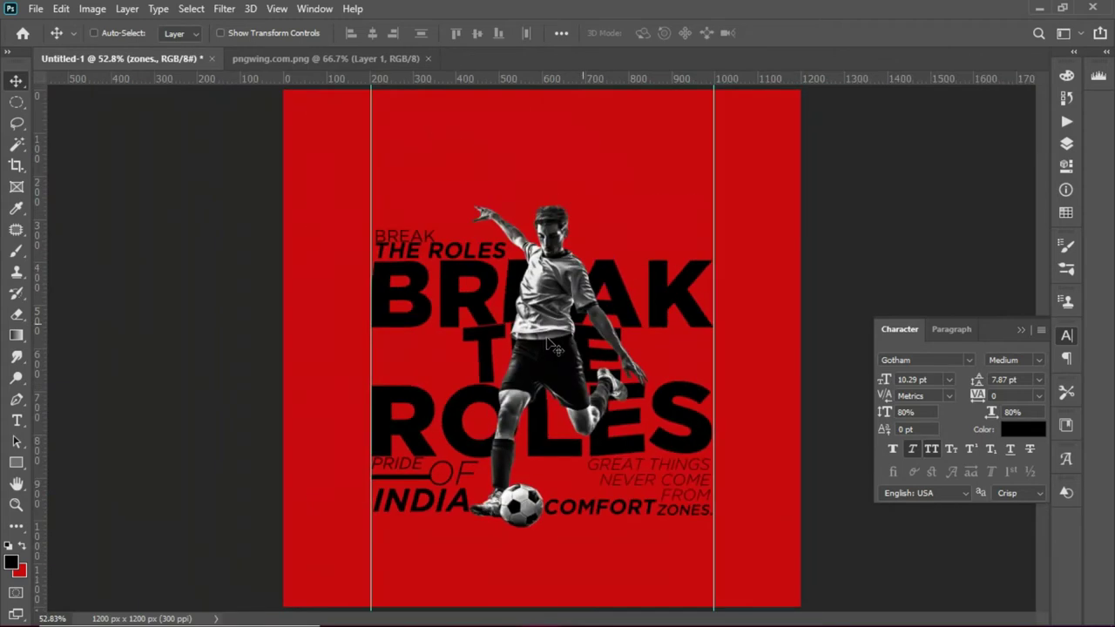
{"action": "key", "text": "ctrl+plus"}
{"action": "scroll", "coordinate": [581, 285], "scroll_direction": "down", "scroll_amount": 3}
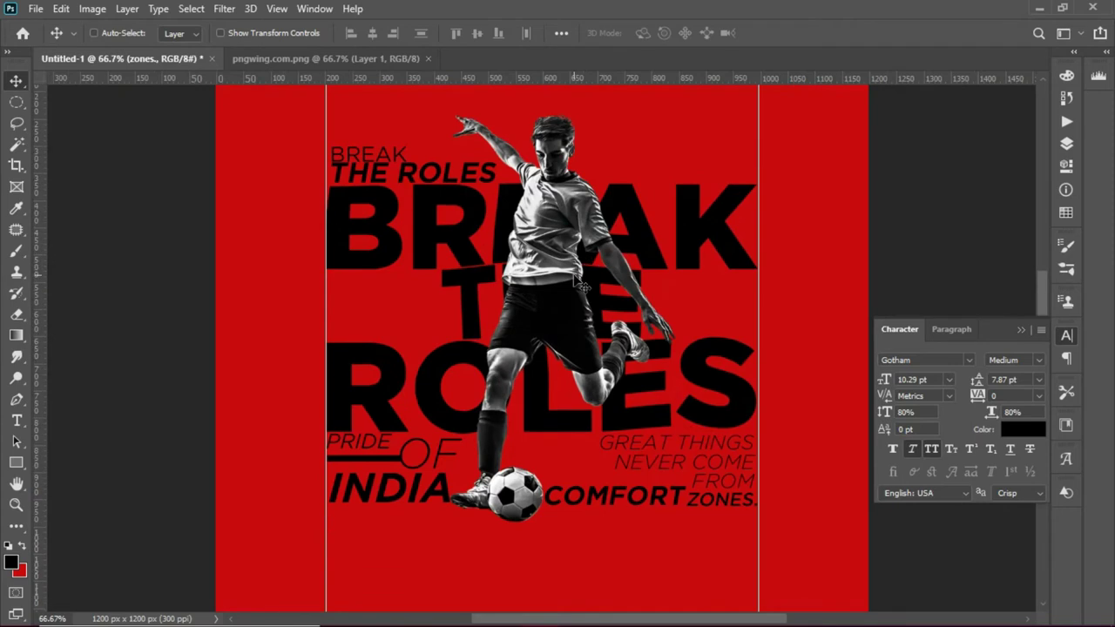
{"action": "scroll", "coordinate": [548, 259], "scroll_direction": "down", "scroll_amount": 3}
{"action": "key", "text": "ctrl+plus"}
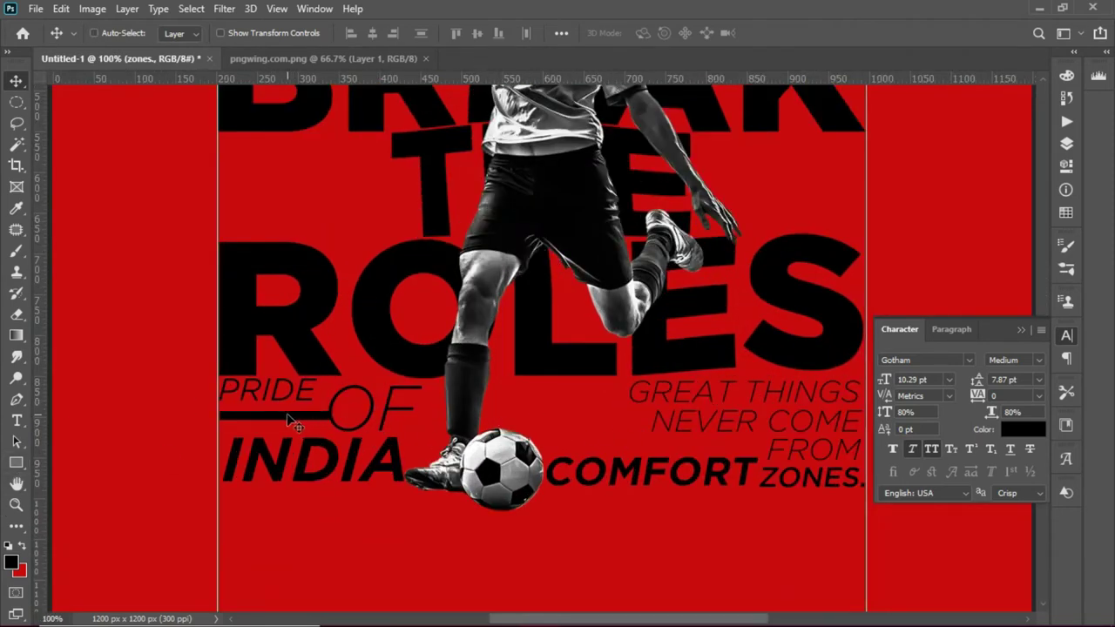
- Duplicate the PRIDE underline bar to the right and widen the copy about 150%
{"action": "left_click_drag", "start_coordinate": [290, 419], "coordinate": [566, 418]}
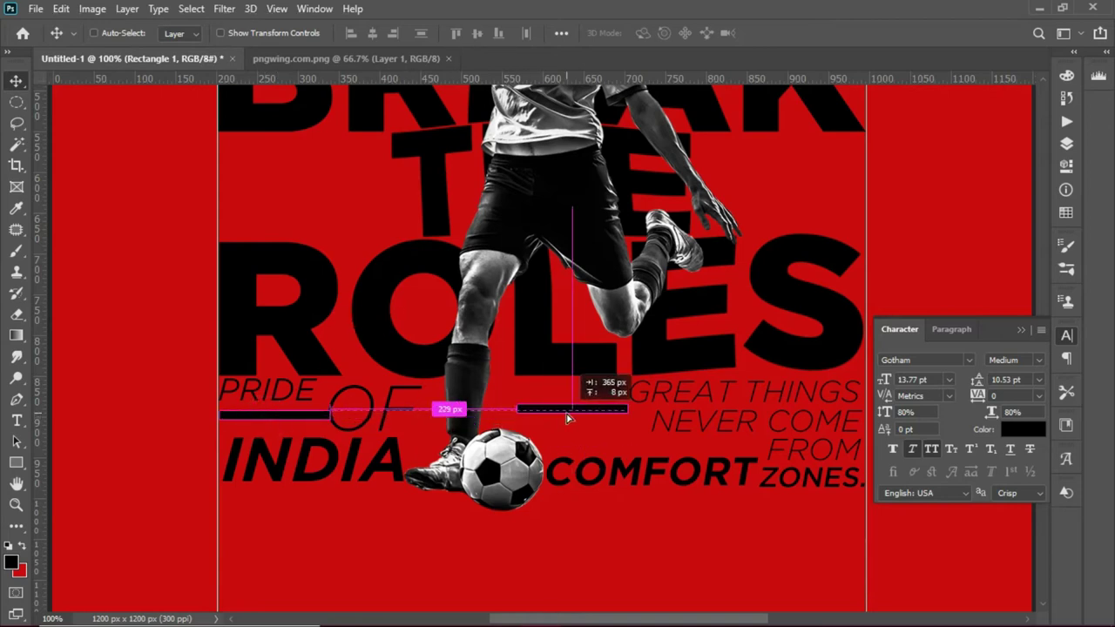
{"action": "key", "text": "ctrl+plus"}
{"action": "left_click_drag", "start_coordinate": [576, 480], "coordinate": [485, 354]}
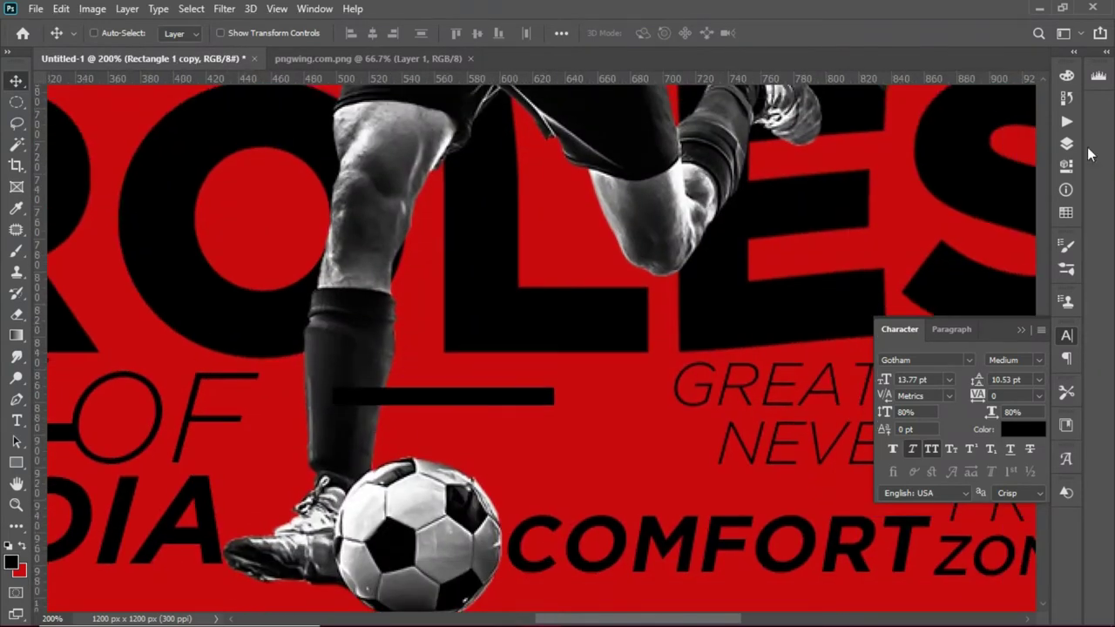
{"action": "key", "text": "ctrl+t"}
{"action": "left_click_drag", "start_coordinate": [553, 345], "coordinate": [669, 345]}
{"action": "key", "text": "Return"}
{"action": "key", "text": "ctrl+minus"}
{"action": "key", "text": "ctrl+minus"}
{"action": "key", "text": "ctrl+minus"}
{"action": "key", "text": "ctrl+minus"}
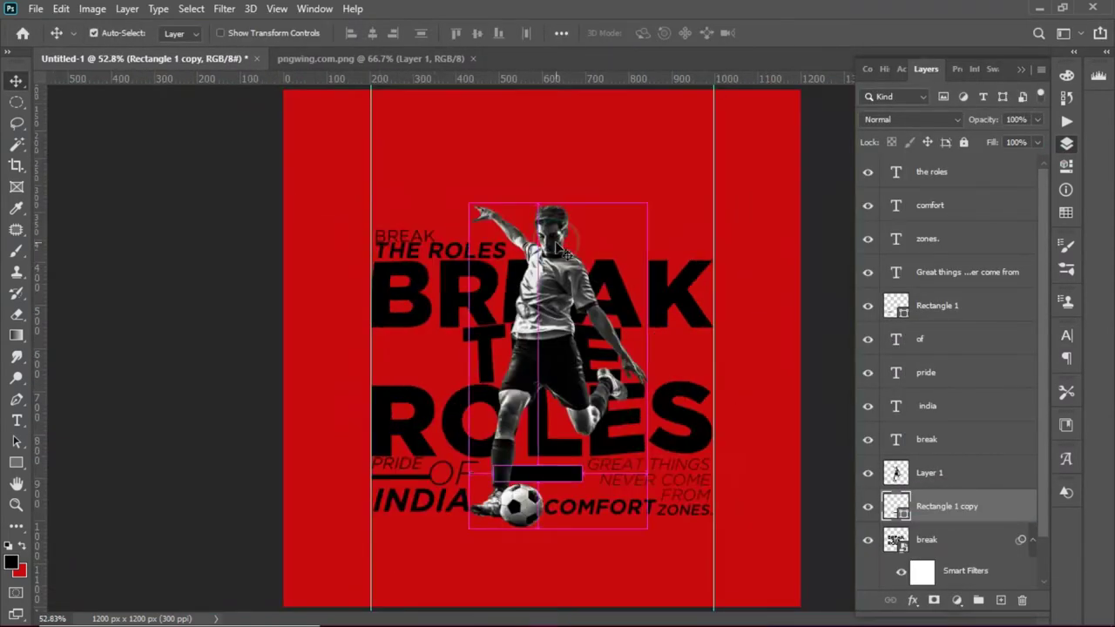
{"action": "key", "text": "ctrl+plus"}
{"action": "key", "text": "ctrl+plus"}
{"action": "left_click", "coordinate": [564, 280], "text": "ctrl"}
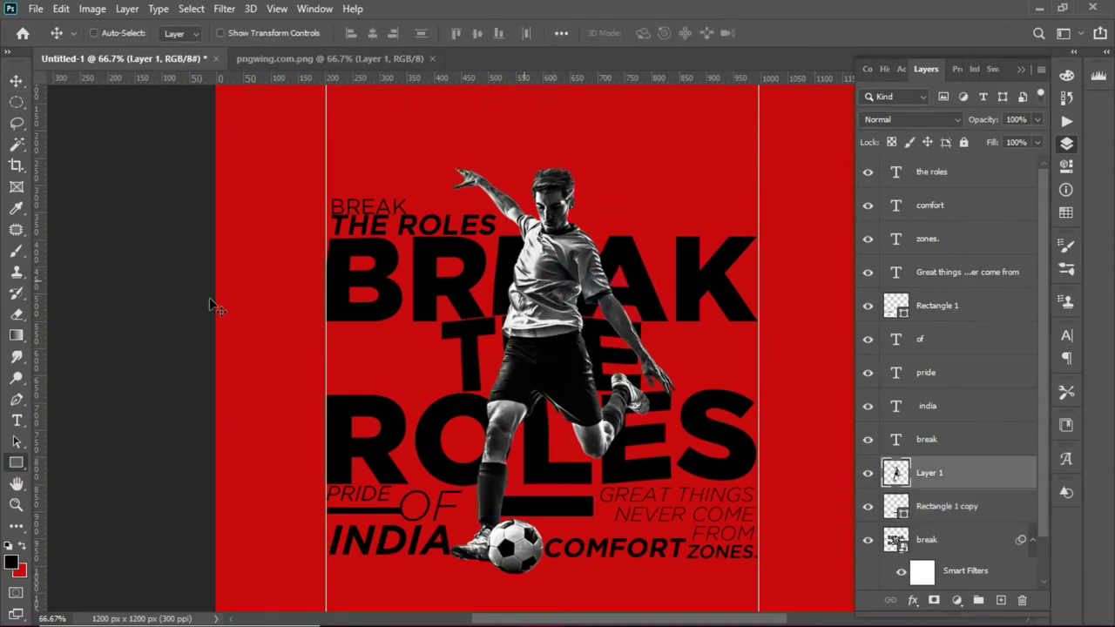
{"action": "key", "text": "u"}
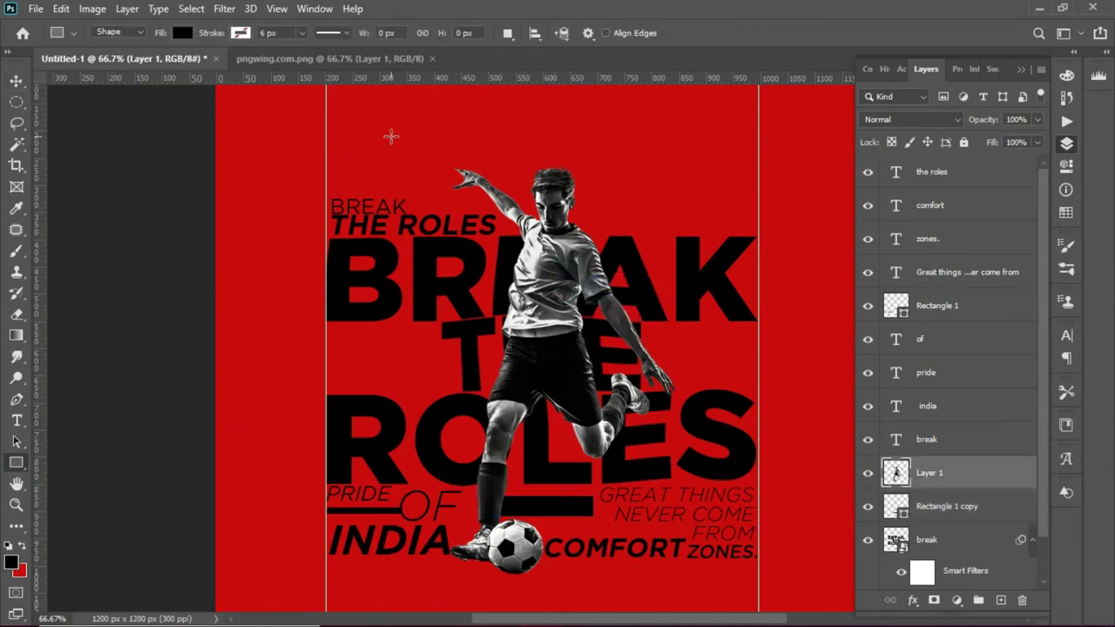
- Draw a tall black rectangle and delete its bottom-left anchor to form a triangle
{"action": "left_click_drag", "start_coordinate": [390, 133], "coordinate": [525, 498]}
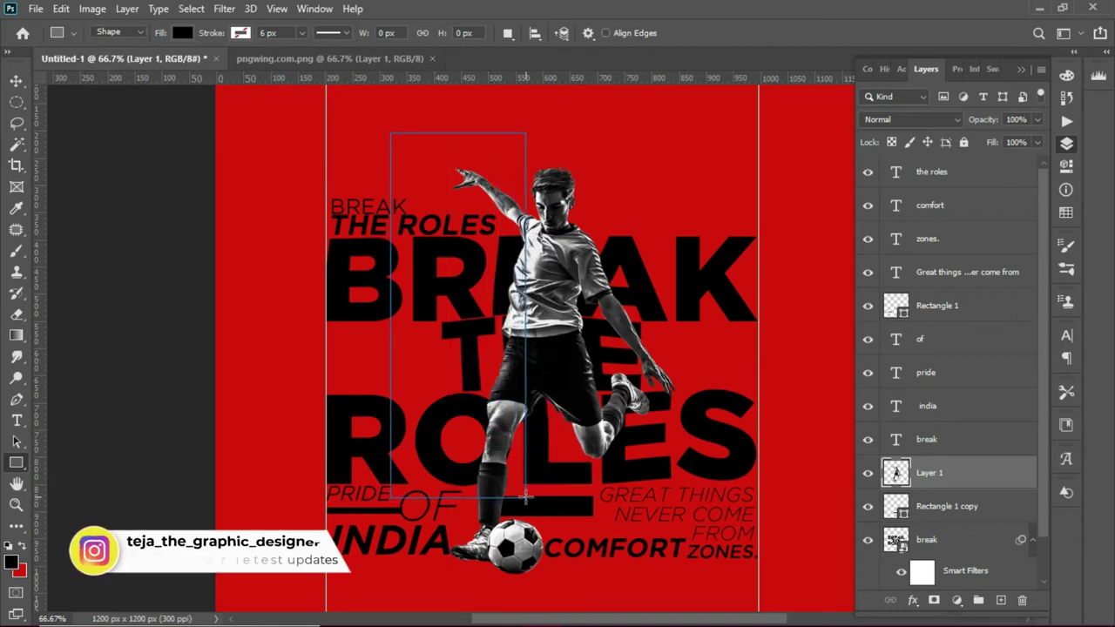
{"action": "left_click_drag", "start_coordinate": [525, 499], "coordinate": [525, 495]}
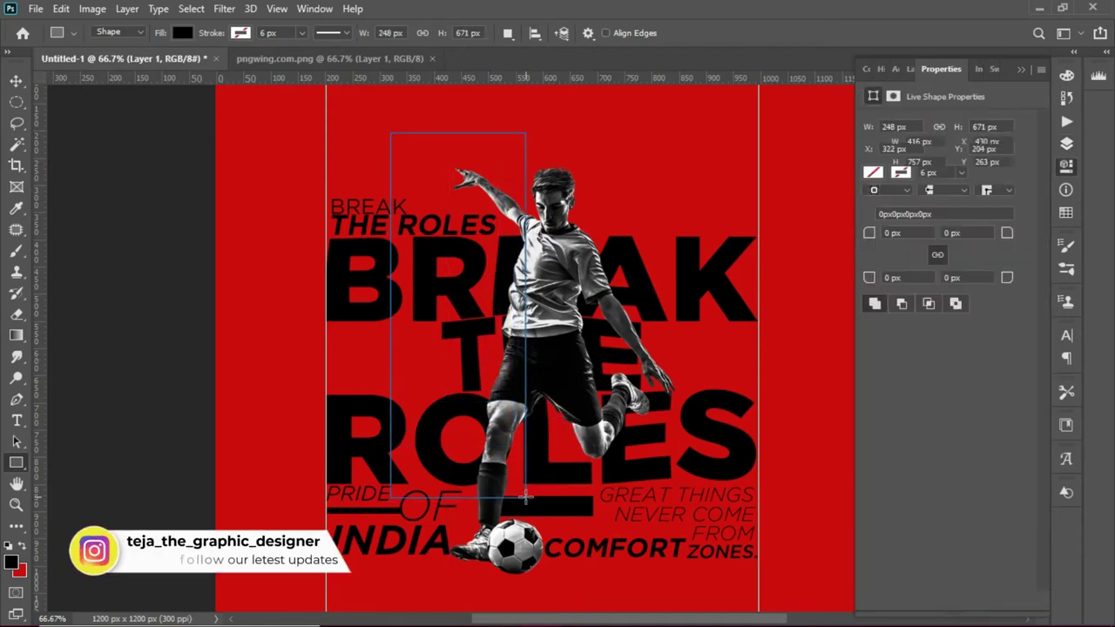
{"action": "left_click", "coordinate": [17, 82]}
{"action": "key", "text": "p"}
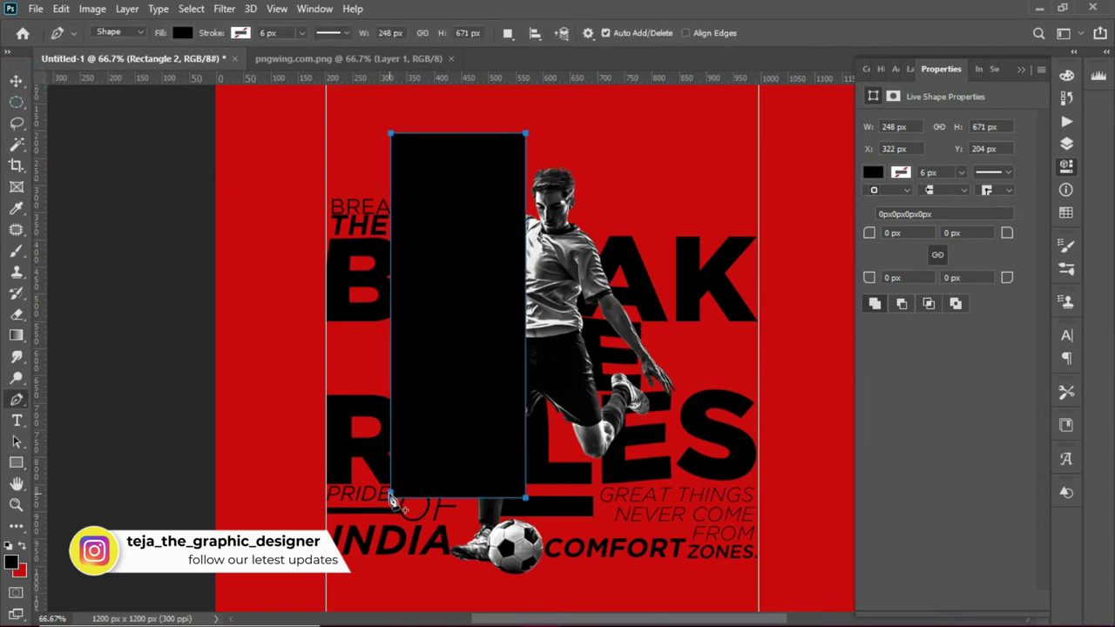
{"action": "left_click", "coordinate": [391, 496]}
{"action": "left_click", "coordinate": [492, 250]}
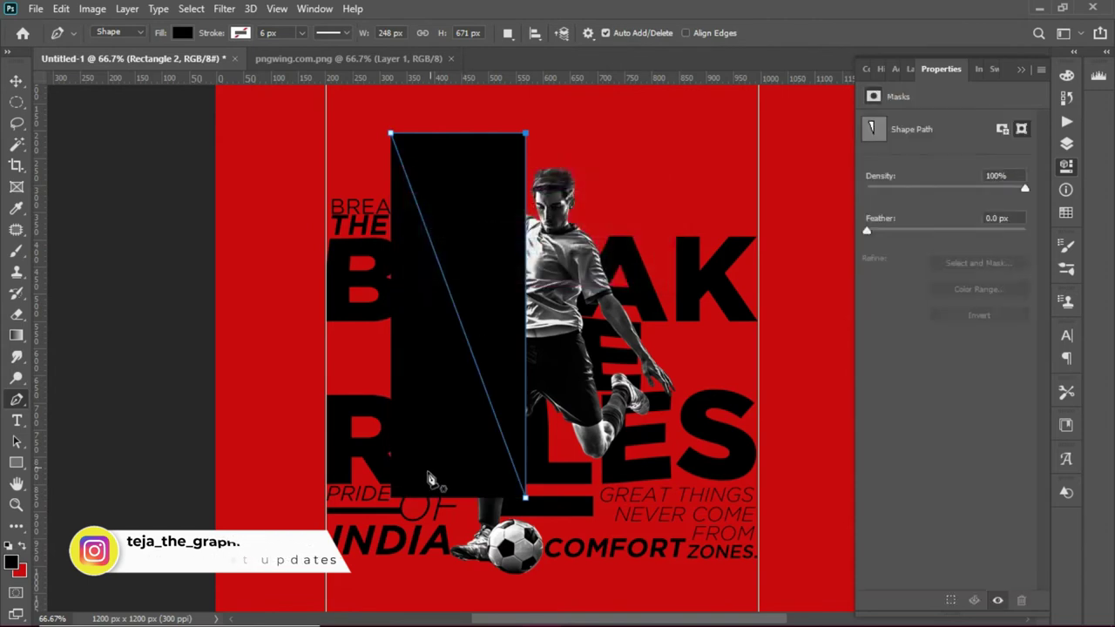
{"action": "left_click", "coordinate": [18, 80]}
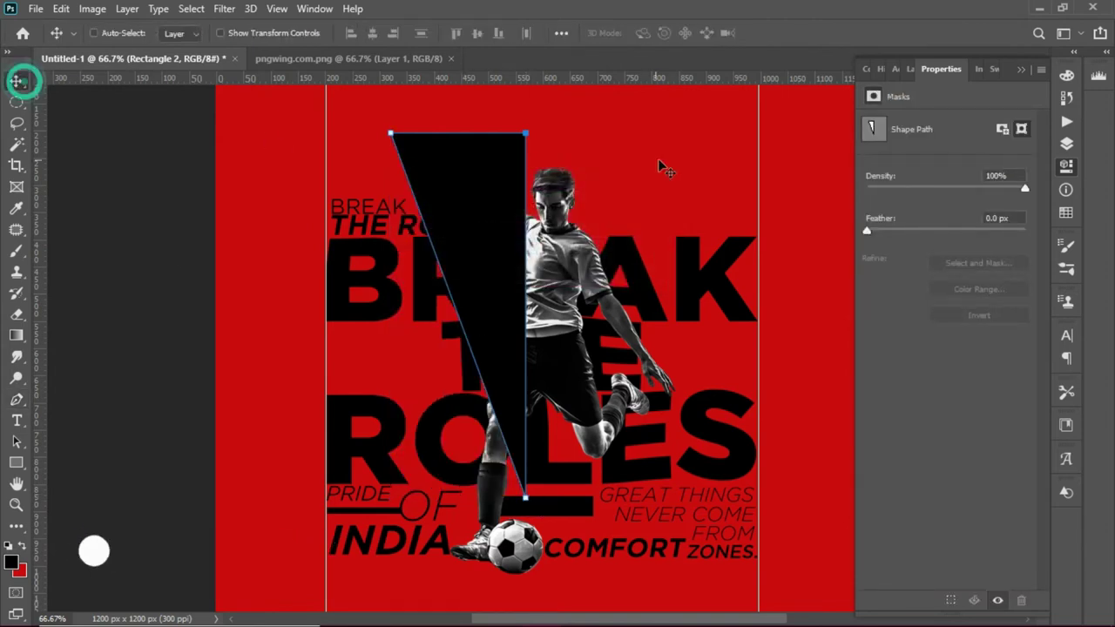
{"action": "left_click_drag", "start_coordinate": [404, 257], "coordinate": [456, 271]}
- Rotate the triangle to point upward and place Rectangle 2 below the player layer
{"action": "key", "text": "ctrl+t"}
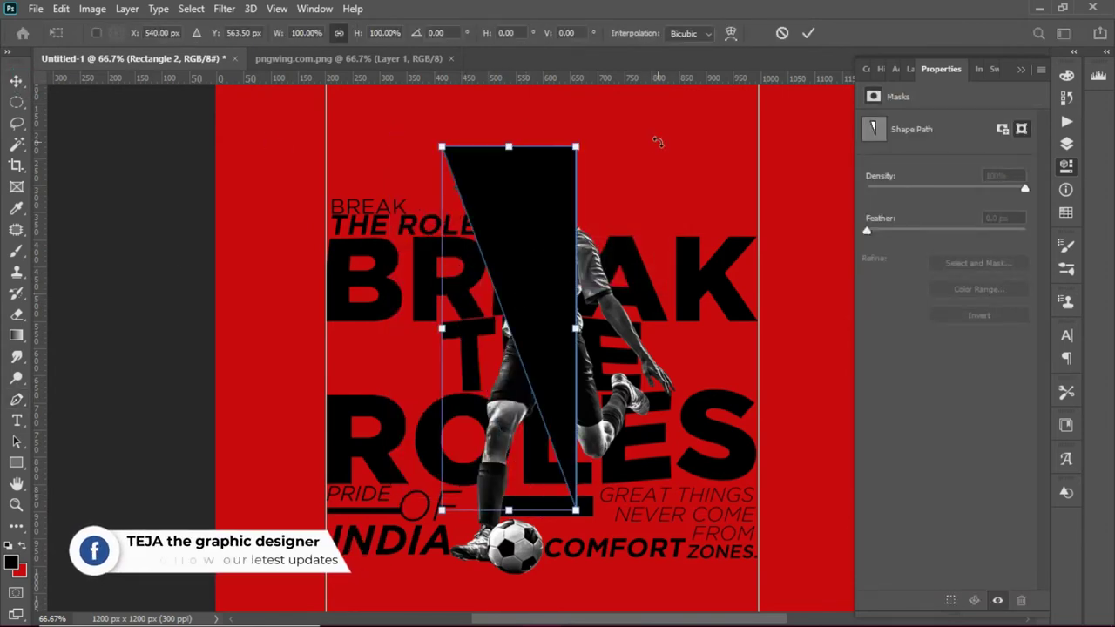
{"action": "mouse_move", "coordinate": [654, 119]}
{"action": "left_mouse_down"}
{"action": "mouse_move", "coordinate": [719, 328]}
{"action": "mouse_move", "coordinate": [736, 316]}
{"action": "left_mouse_up"}
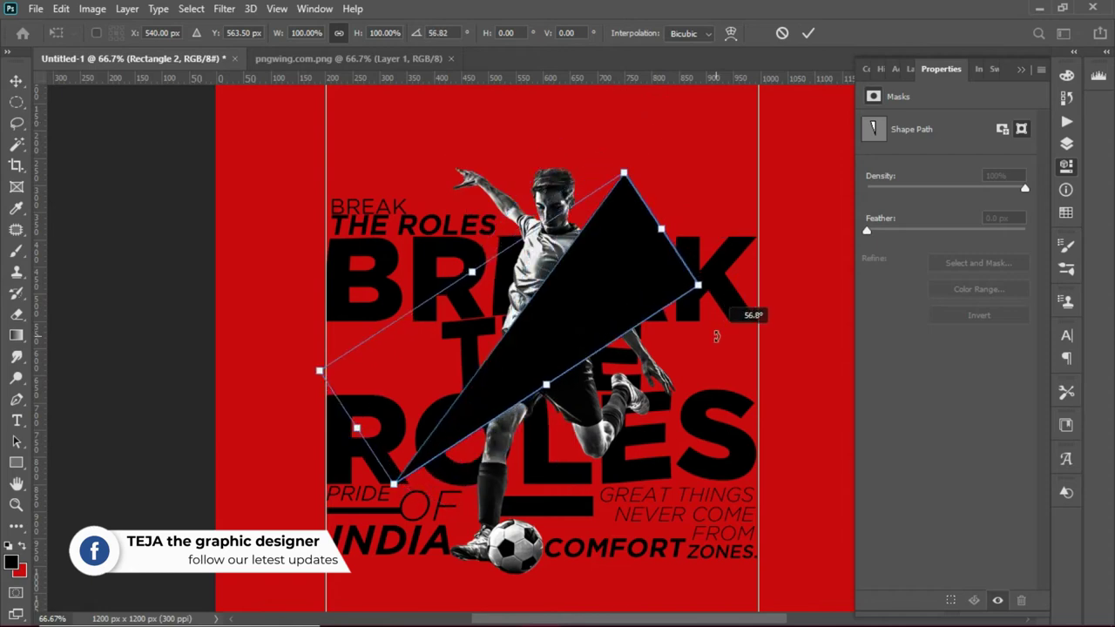
{"action": "key", "text": "Return"}
{"action": "left_click", "coordinate": [910, 69]}
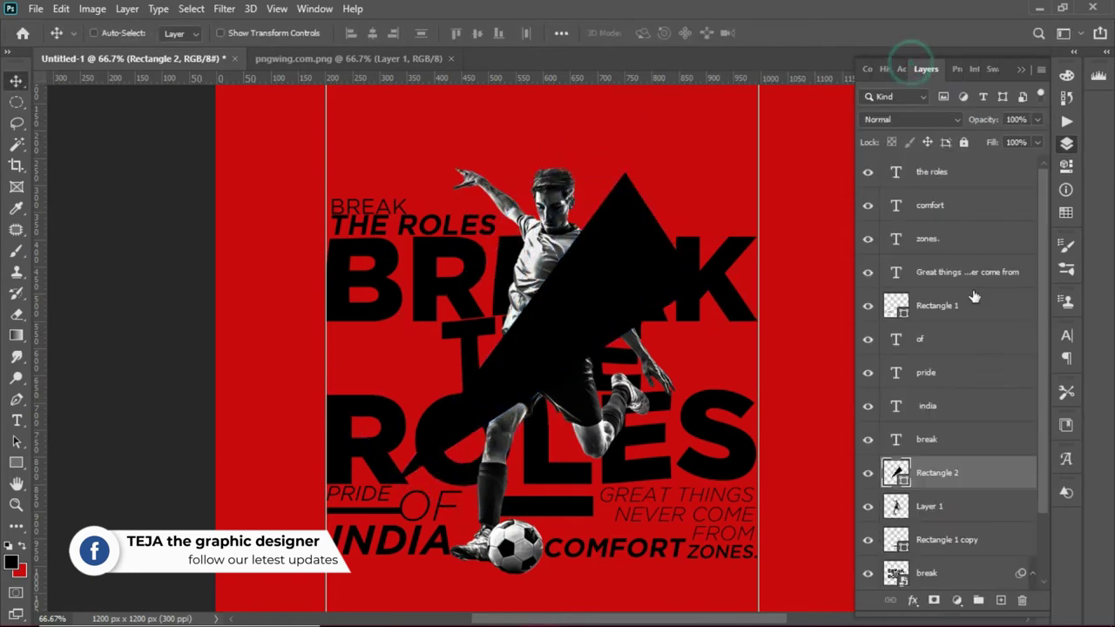
{"action": "left_click_drag", "start_coordinate": [948, 482], "coordinate": [945, 516]}
{"action": "mouse_move", "coordinate": [576, 328]}
{"action": "left_mouse_down"}
{"action": "mouse_move", "coordinate": [551, 338]}
{"action": "mouse_move", "coordinate": [540, 320]}
{"action": "left_mouse_up"}
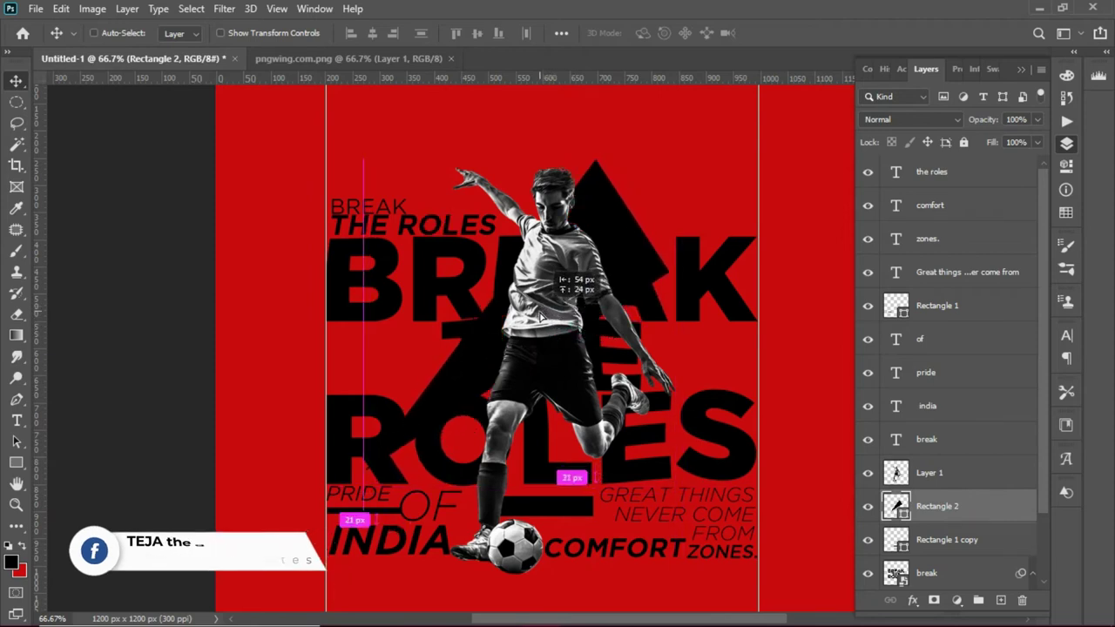
{"action": "scroll", "coordinate": [958, 419], "scroll_direction": "down", "scroll_amount": 2}
- Fill the triangle with red #db1d09 and nudge it into position behind the player
{"action": "left_click_drag", "start_coordinate": [953, 426], "coordinate": [950, 444]}
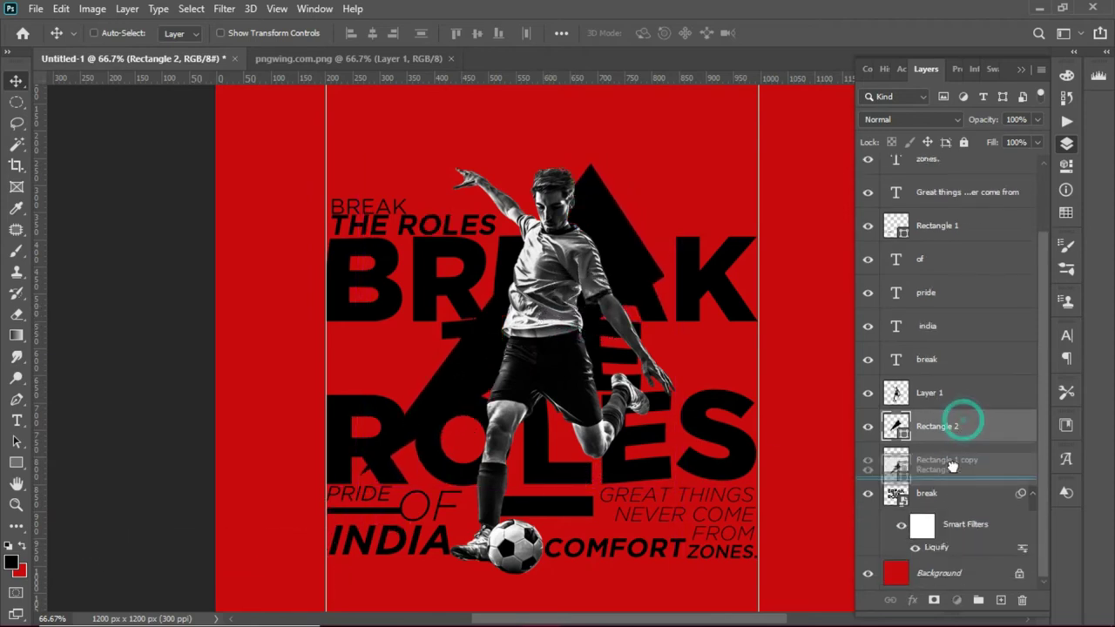
{"action": "left_click_drag", "start_coordinate": [427, 330], "coordinate": [446, 326]}
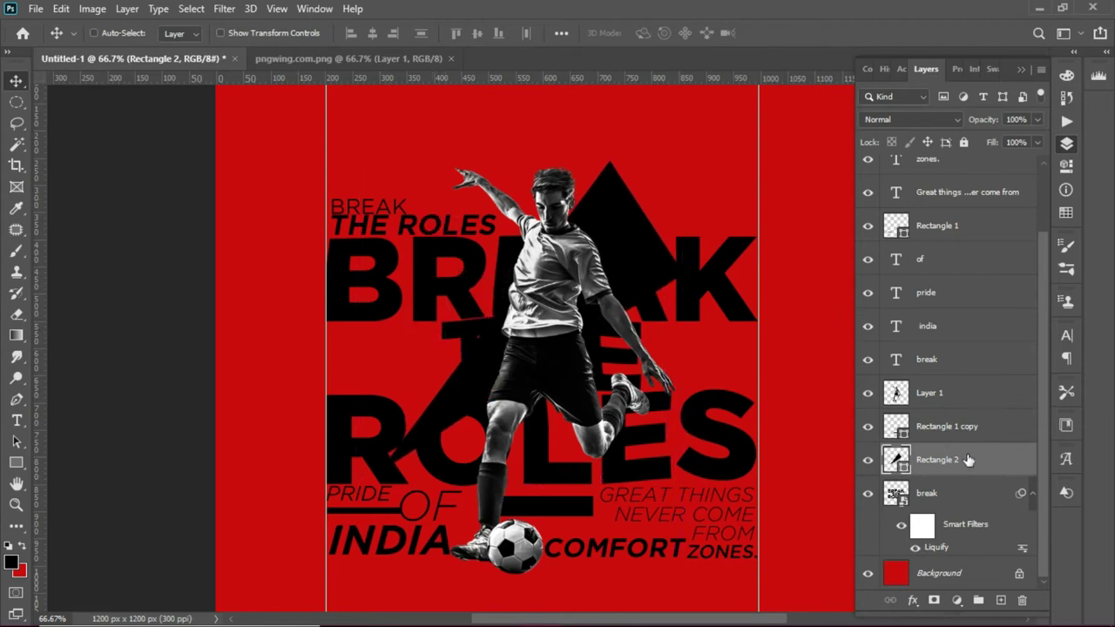
{"action": "key", "text": "u"}
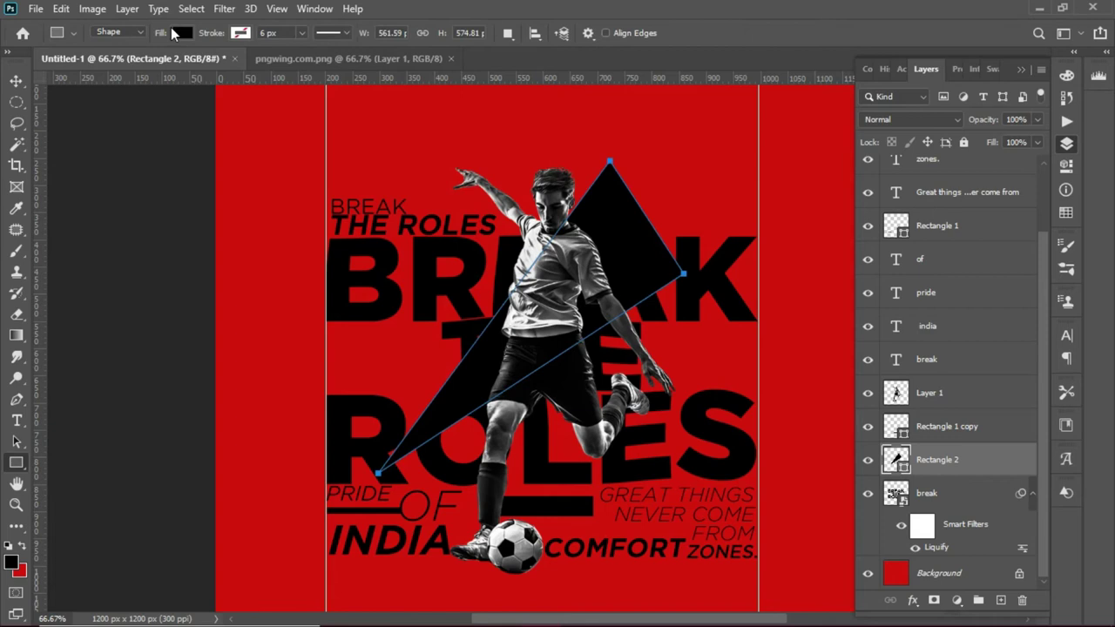
{"action": "left_click", "coordinate": [183, 32]}
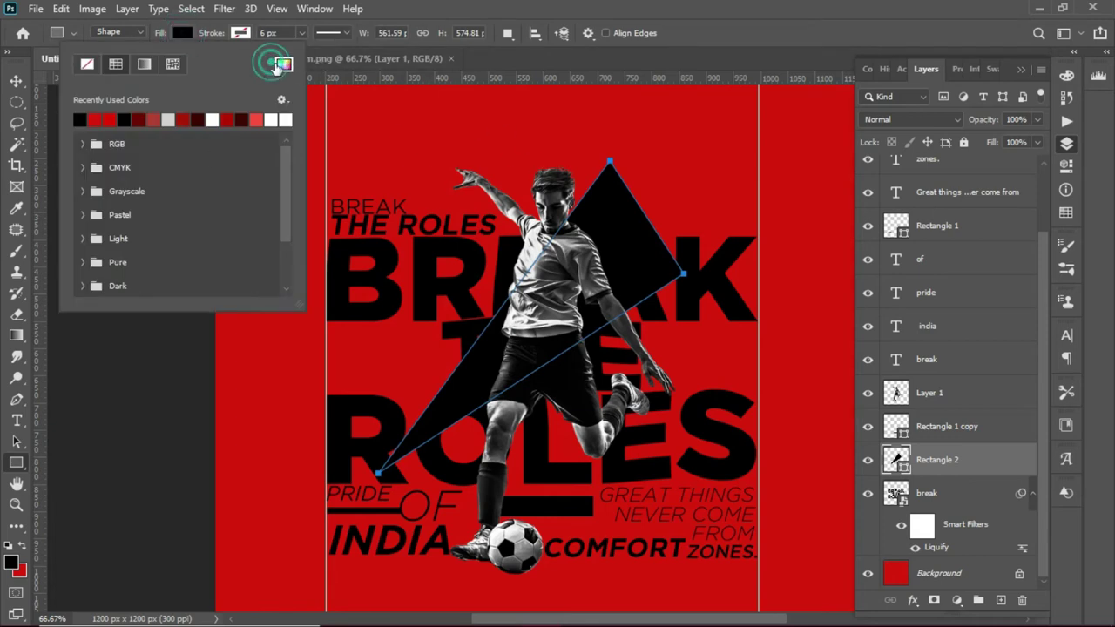
{"action": "left_click", "coordinate": [277, 67]}
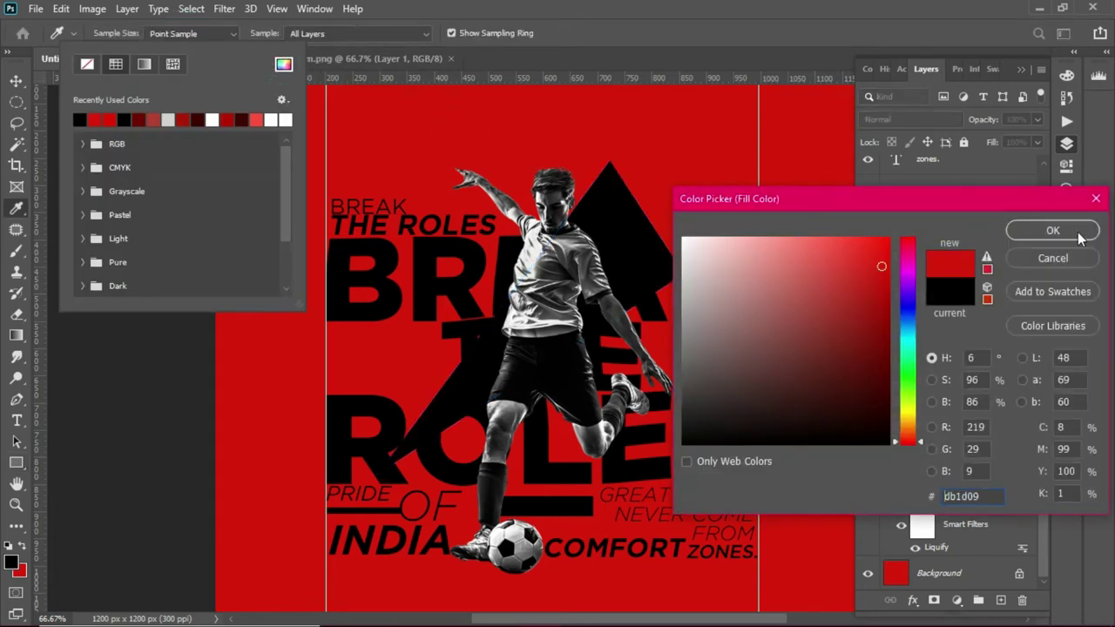
{"action": "left_click", "coordinate": [1052, 231]}
{"action": "left_click", "coordinate": [19, 78]}
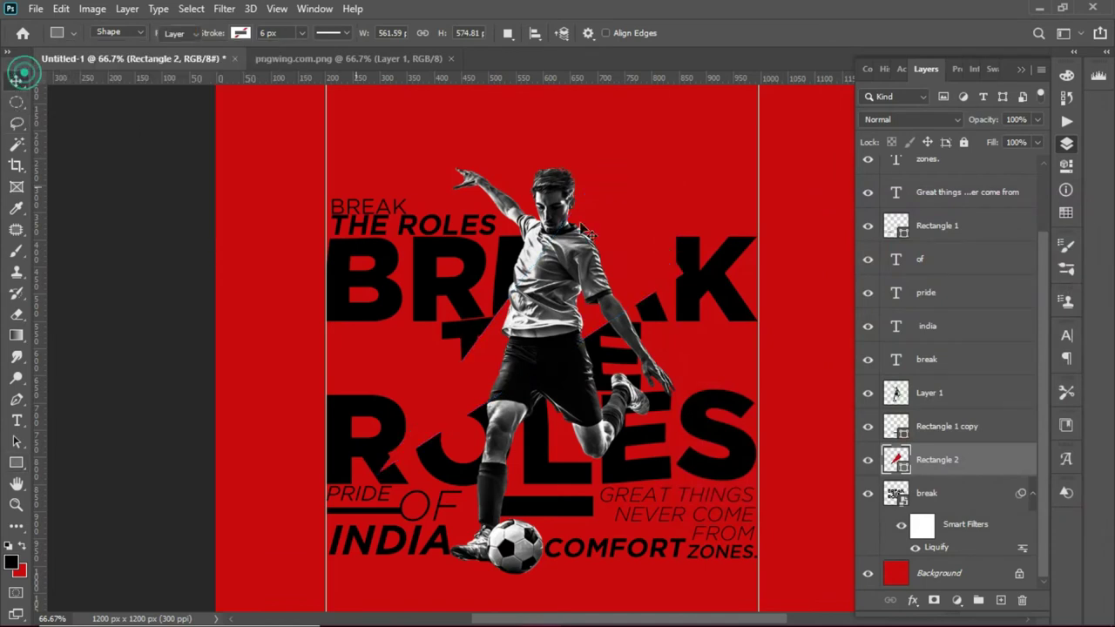
{"action": "left_click_drag", "start_coordinate": [551, 322], "coordinate": [559, 331]}
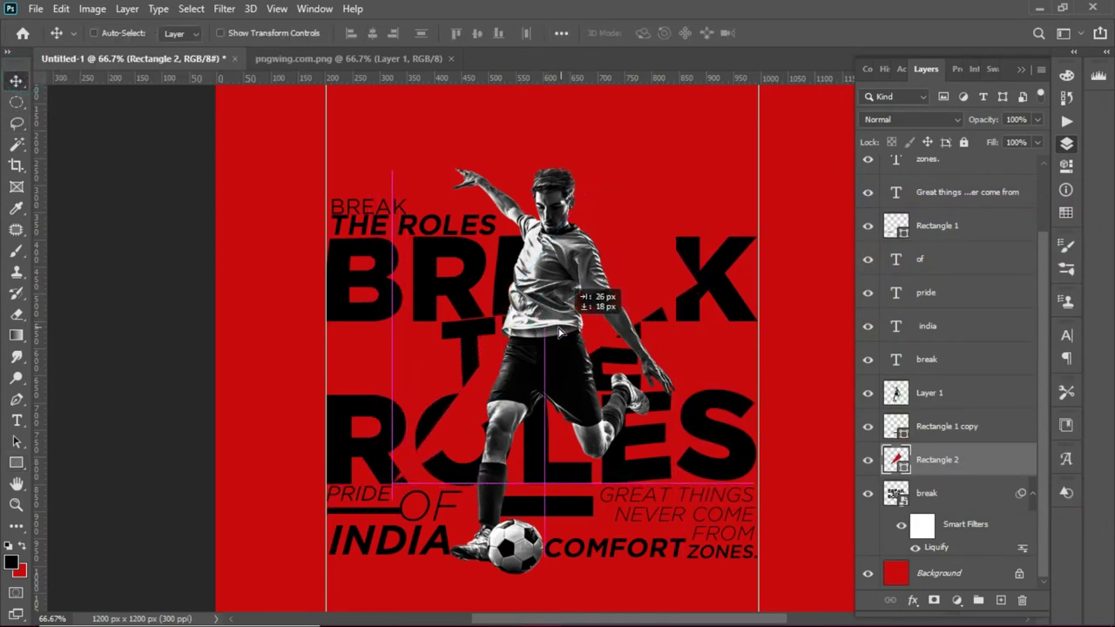
- Rotate the red triangle to cut through the headline and shift it 32 px left
{"action": "key", "text": "ctrl+t"}
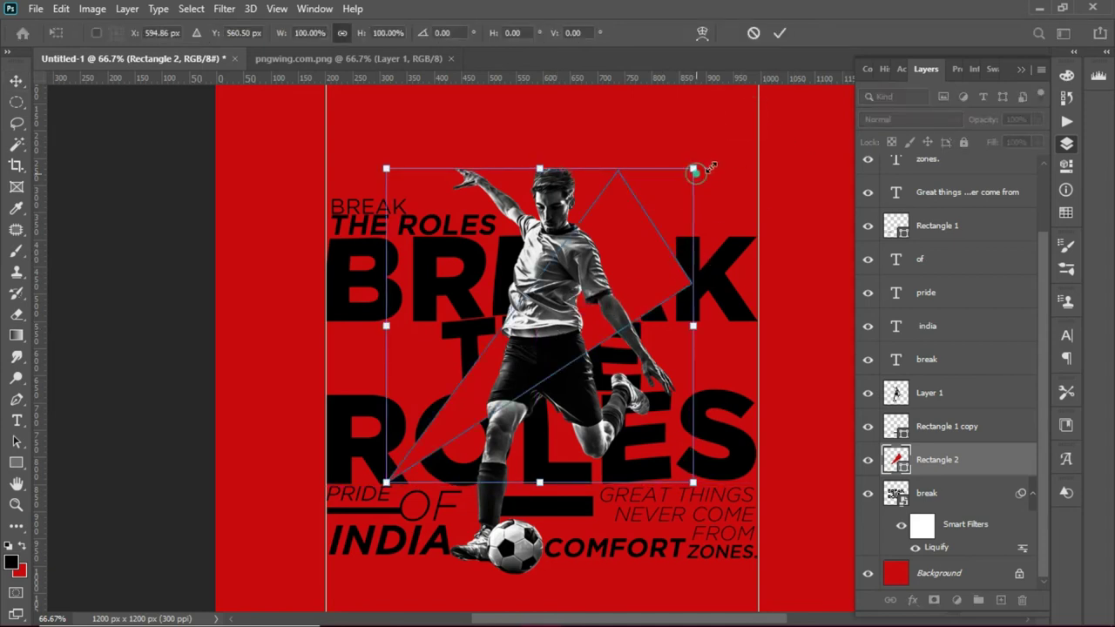
{"action": "left_click_drag", "start_coordinate": [695, 171], "coordinate": [777, 179]}
{"action": "key", "text": "Return"}
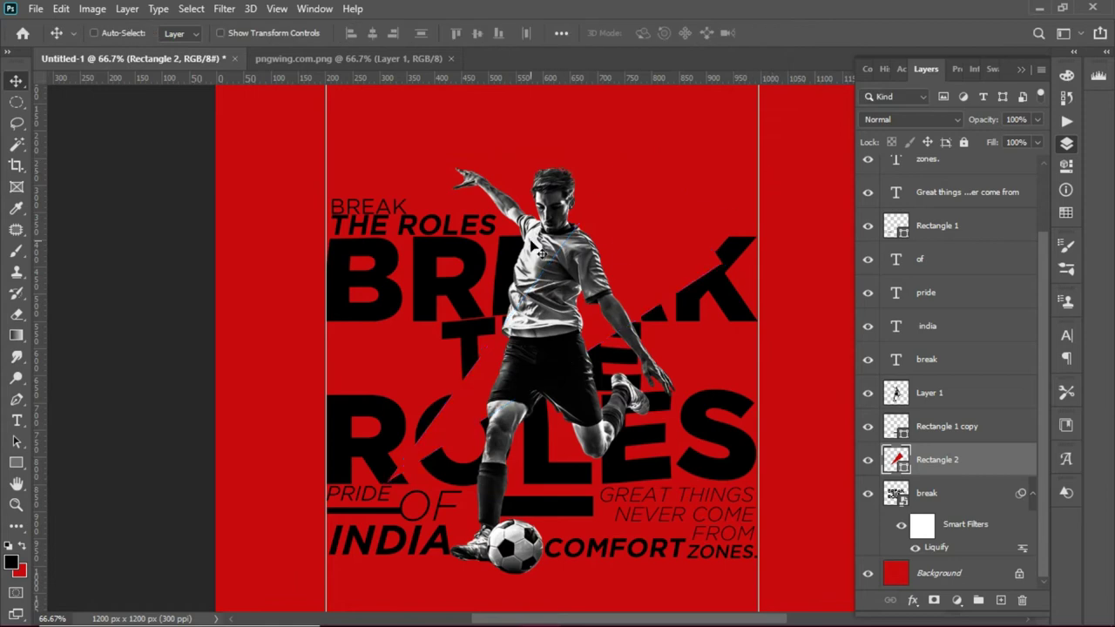
{"action": "left_click_drag", "start_coordinate": [578, 279], "coordinate": [564, 279]}
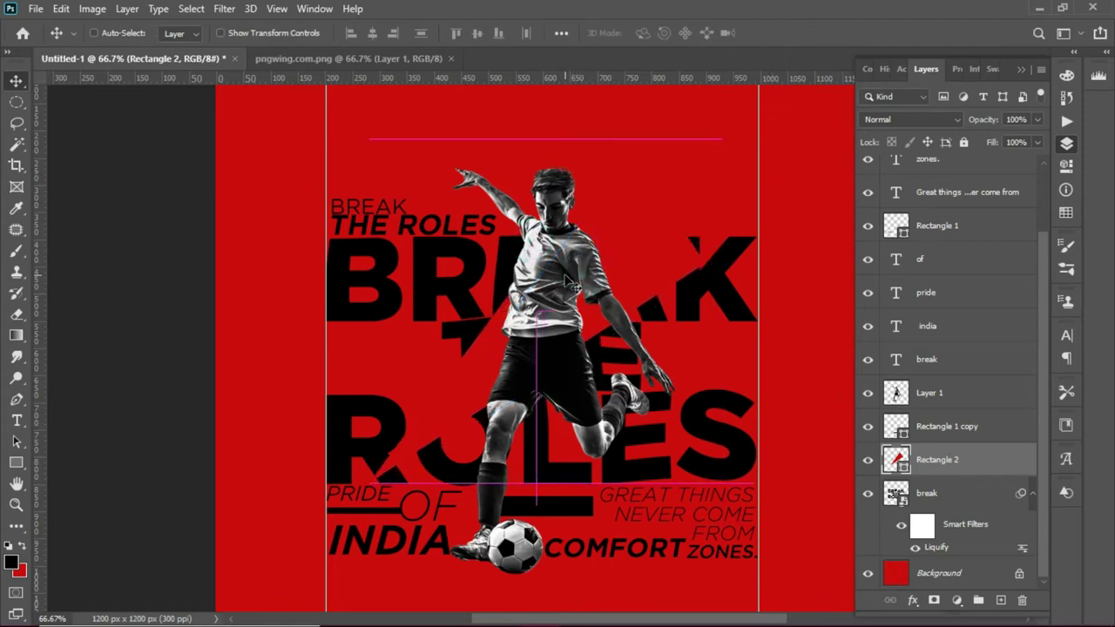
{"action": "key", "text": "ctrl+plus"}
{"action": "scroll", "coordinate": [442, 252], "scroll_direction": "down", "scroll_amount": 3}
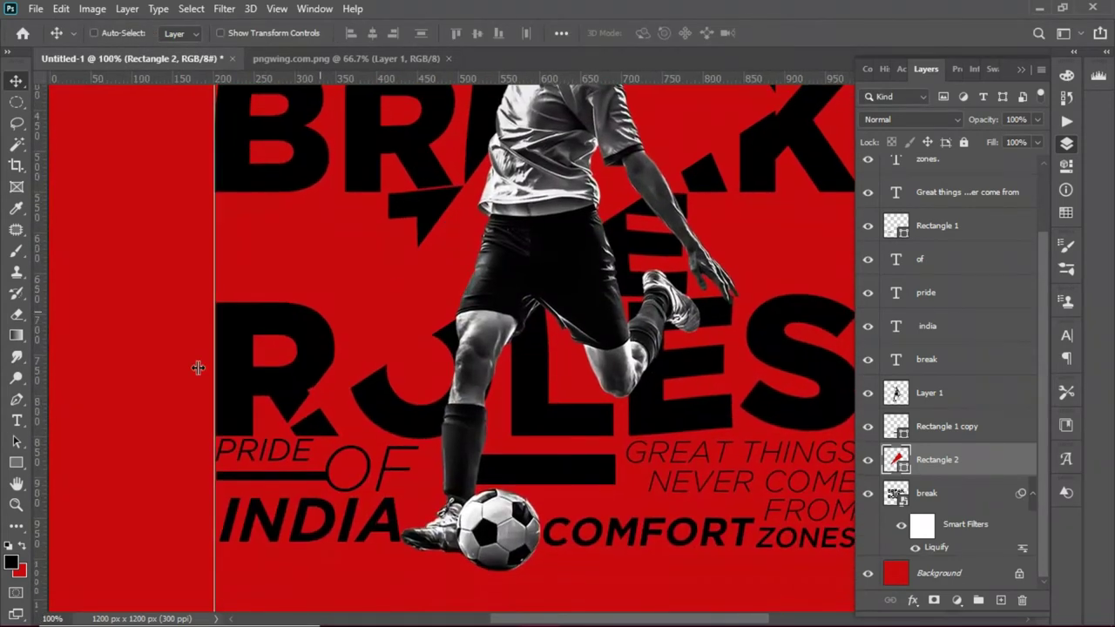
- Add a new text layer reading 'NAVER GIVE UP' below the slogans
{"action": "left_click", "coordinate": [17, 421]}
{"action": "scroll", "coordinate": [299, 339], "scroll_direction": "down", "scroll_amount": 2}
{"action": "scroll", "coordinate": [299, 392], "scroll_direction": "down", "scroll_amount": 3}
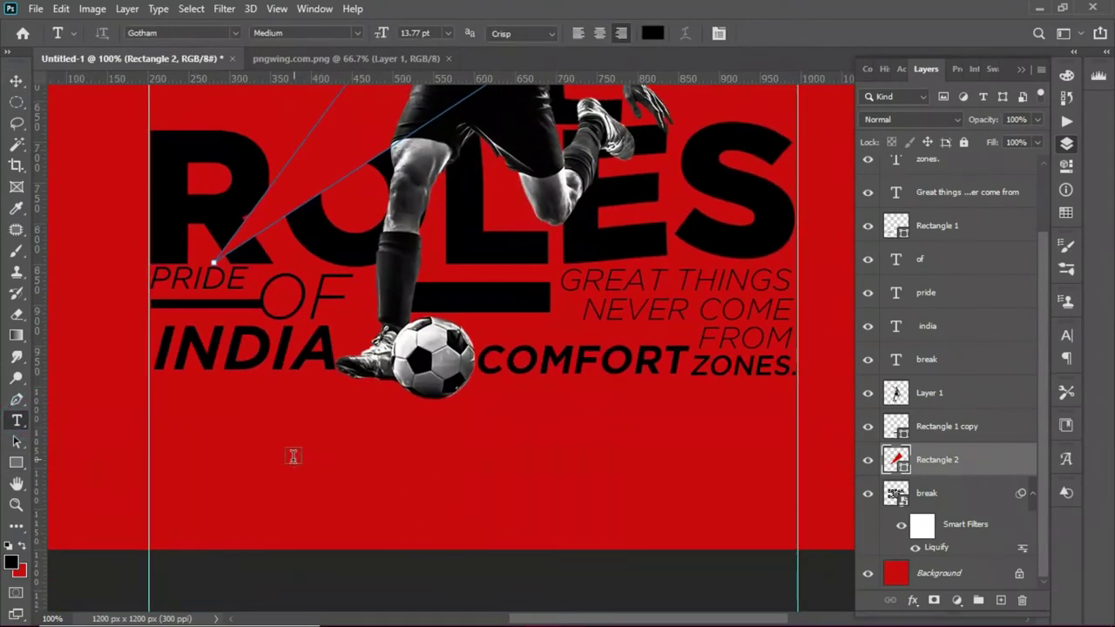
{"action": "left_click", "coordinate": [293, 456]}
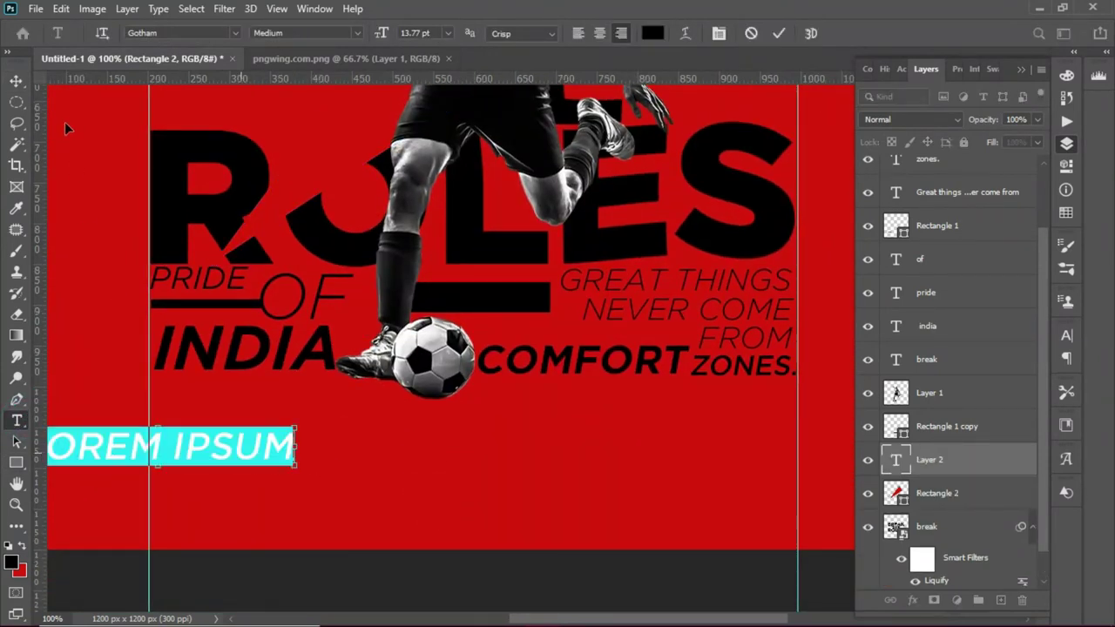
{"action": "type", "text": "NAVER"}
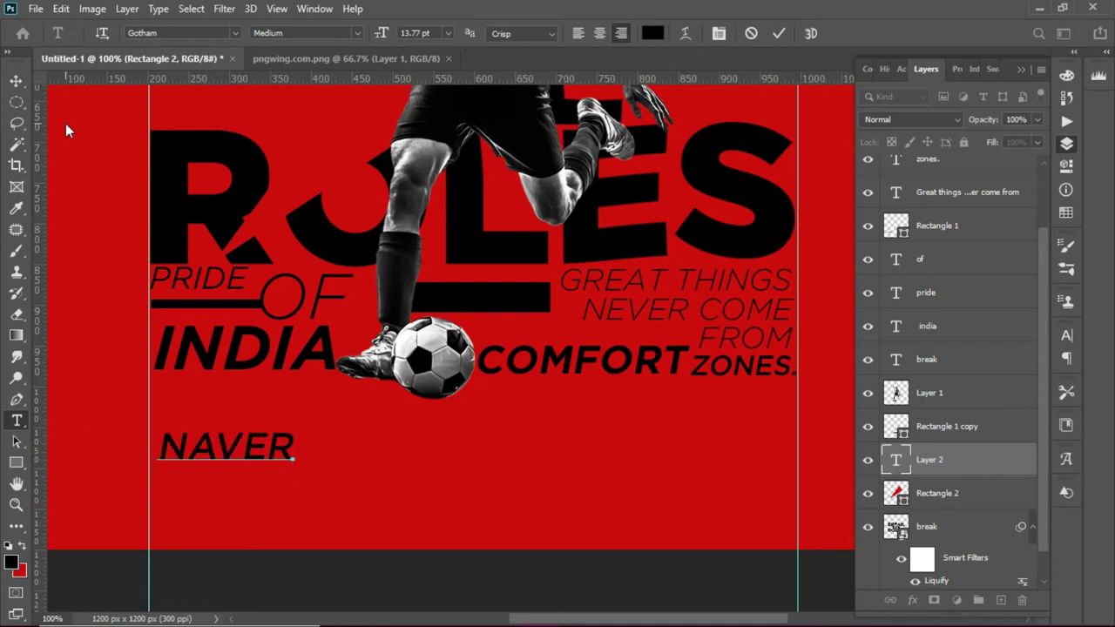
{"action": "type", "text": " GIVE UP"}
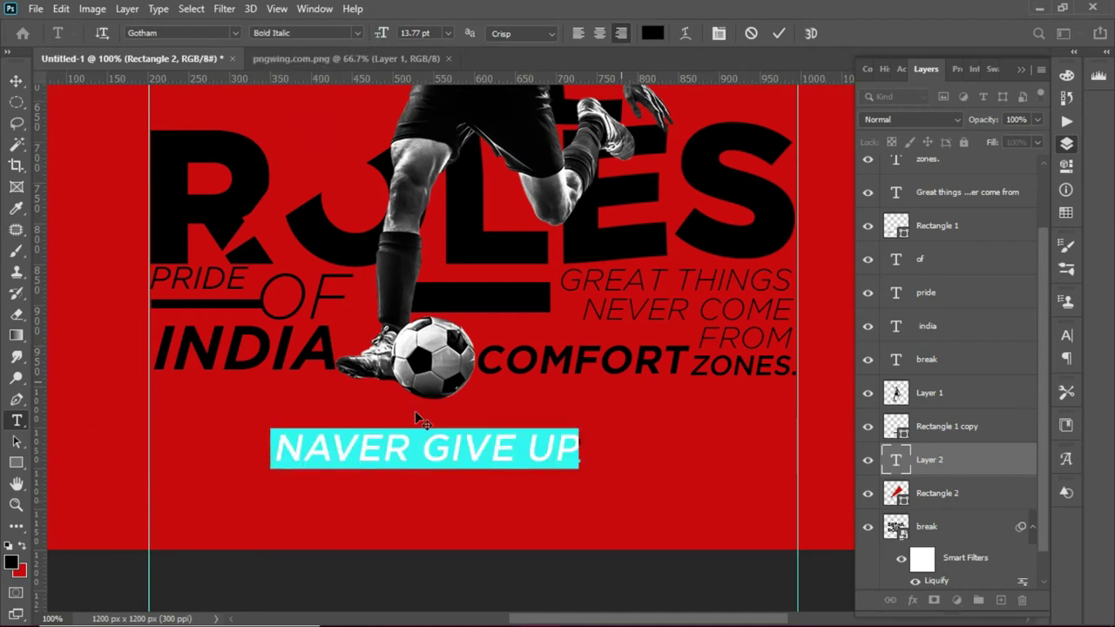
- Move the NAVER GIVE UP text and distort its corners into a slanted shape
{"action": "key", "text": "ctrl+t"}
{"action": "right_click", "coordinate": [517, 294]}
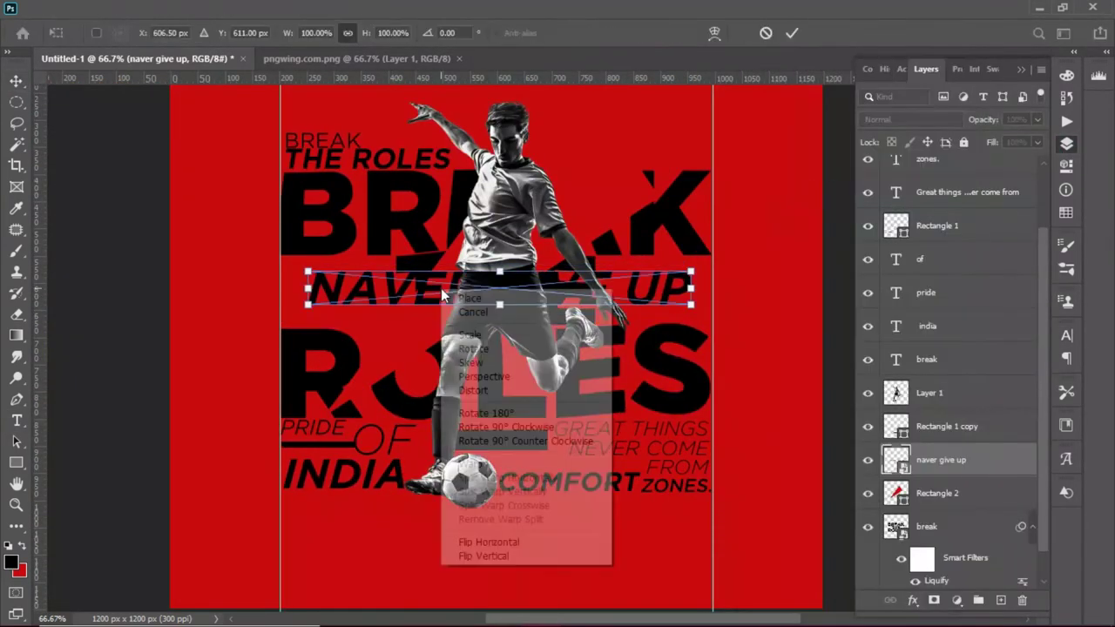
{"action": "mouse_move", "coordinate": [676, 263]}
{"action": "left_mouse_down"}
{"action": "mouse_move", "coordinate": [725, 291]}
{"action": "mouse_move", "coordinate": [611, 183]}
{"action": "left_mouse_up"}
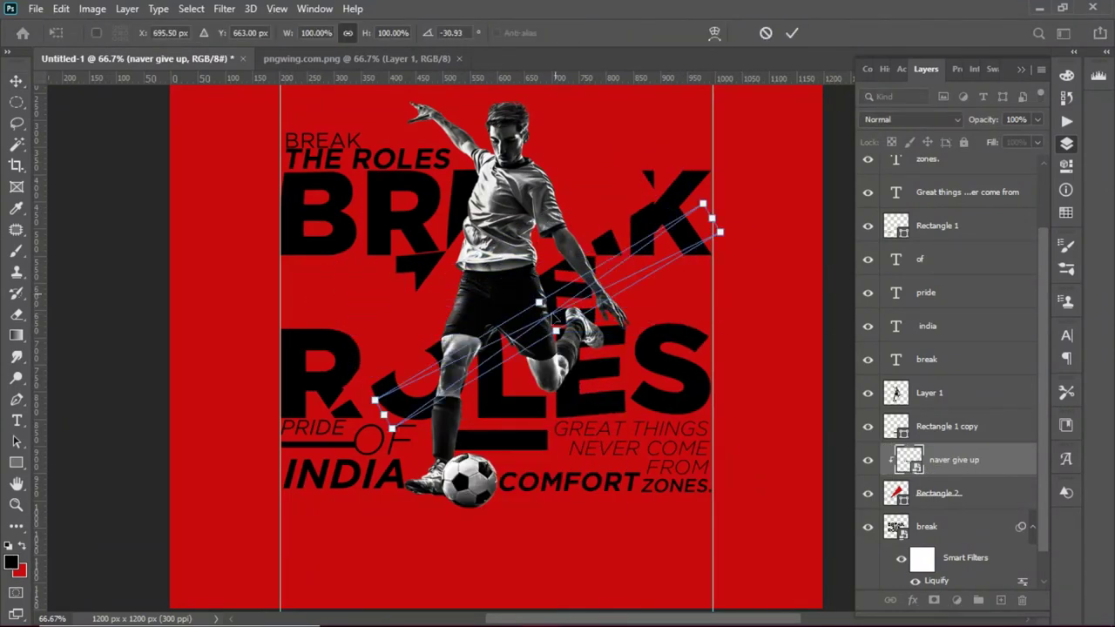
{"action": "right_click", "coordinate": [514, 252]}
{"action": "left_click", "coordinate": [568, 351]}
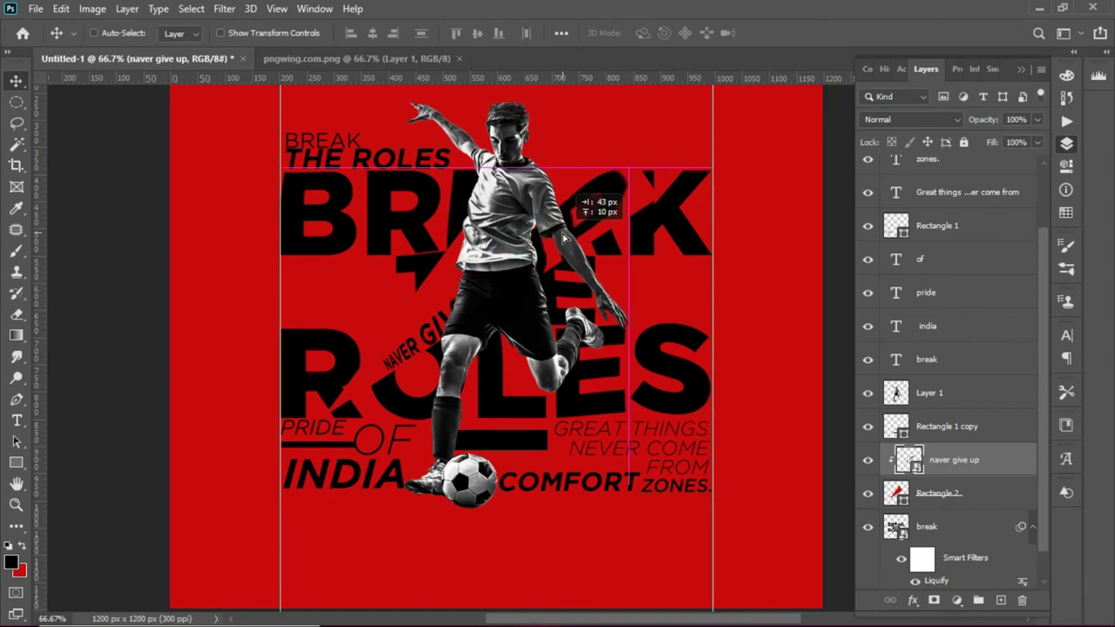
{"action": "left_click_drag", "start_coordinate": [674, 184], "coordinate": [593, 187]}
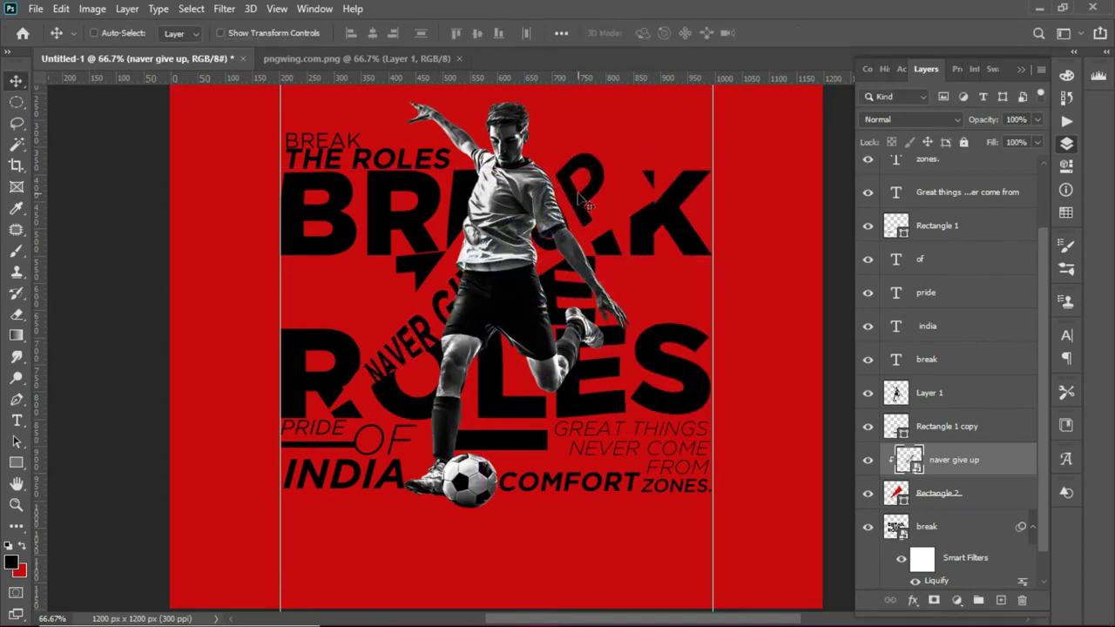
{"action": "key", "text": "ctrl+plus"}
{"action": "right_click", "coordinate": [410, 279]}
{"action": "left_click", "coordinate": [448, 368]}
{"action": "key", "text": "ctrl+minus"}
{"action": "key", "text": "Return"}
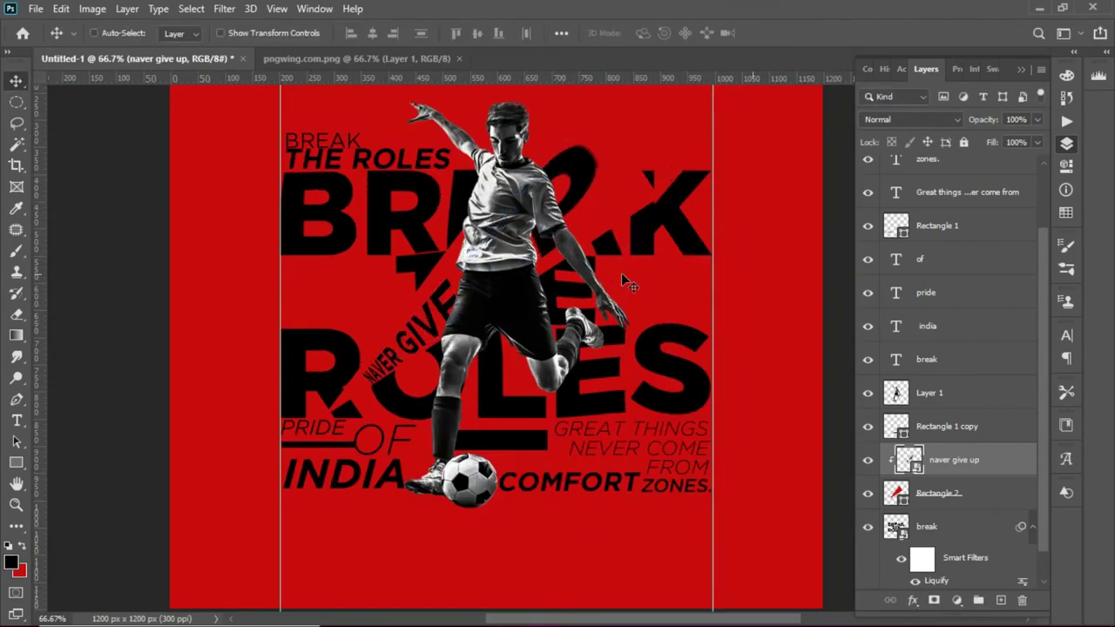
- Rotate the text to about -35° and stretch it diagonally across the red wedge
{"action": "key", "text": "ctrl+plus"}
{"action": "key", "text": "ctrl+minus"}
{"action": "key", "text": "ctrl+t"}
{"action": "left_click_drag", "start_coordinate": [813, 384], "coordinate": [821, 189]}
{"action": "scroll", "coordinate": [523, 348], "scroll_direction": "down", "scroll_amount": 1}
{"action": "left_click_drag", "start_coordinate": [509, 297], "coordinate": [514, 301]}
{"action": "key", "text": "Return"}
{"action": "key", "text": "ctrl+plus"}
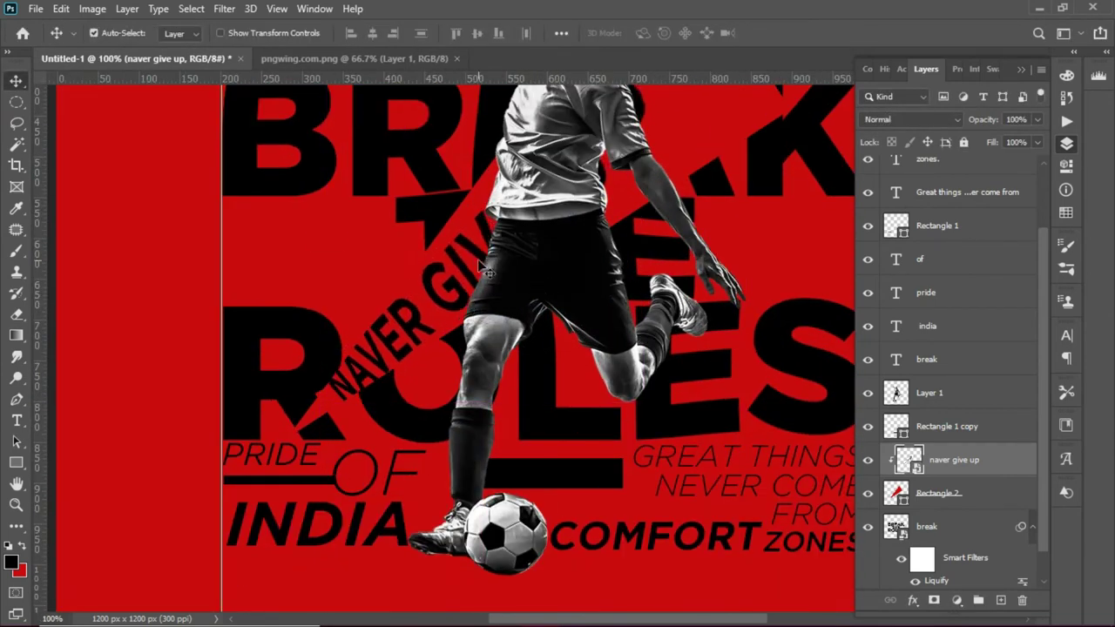
{"action": "key", "text": "ctrl+0"}
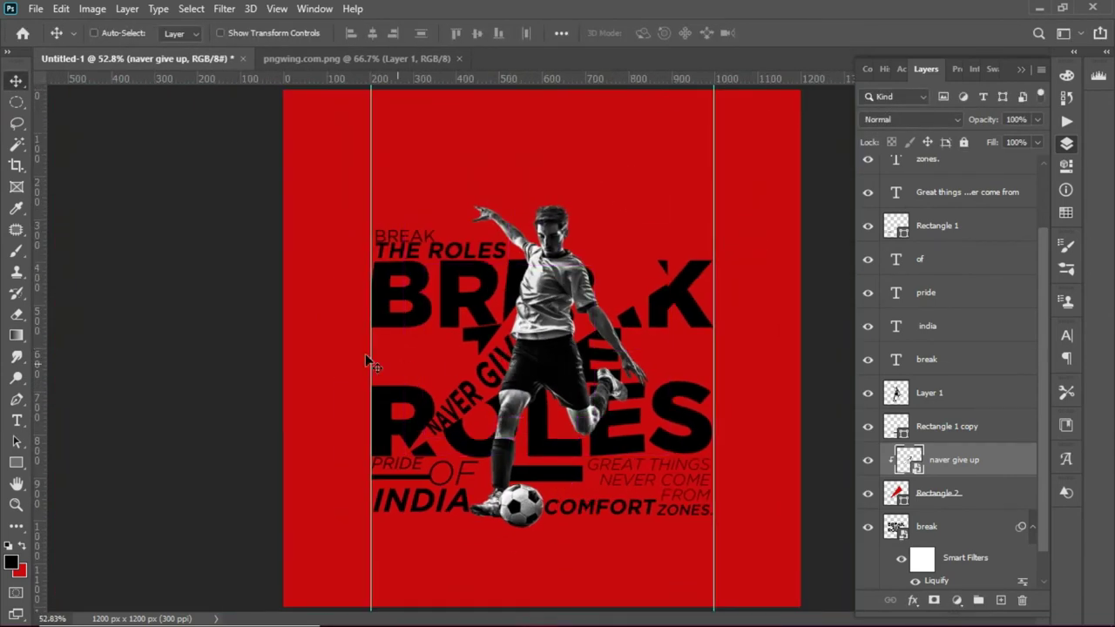
{"action": "key", "text": "ctrl+plus"}
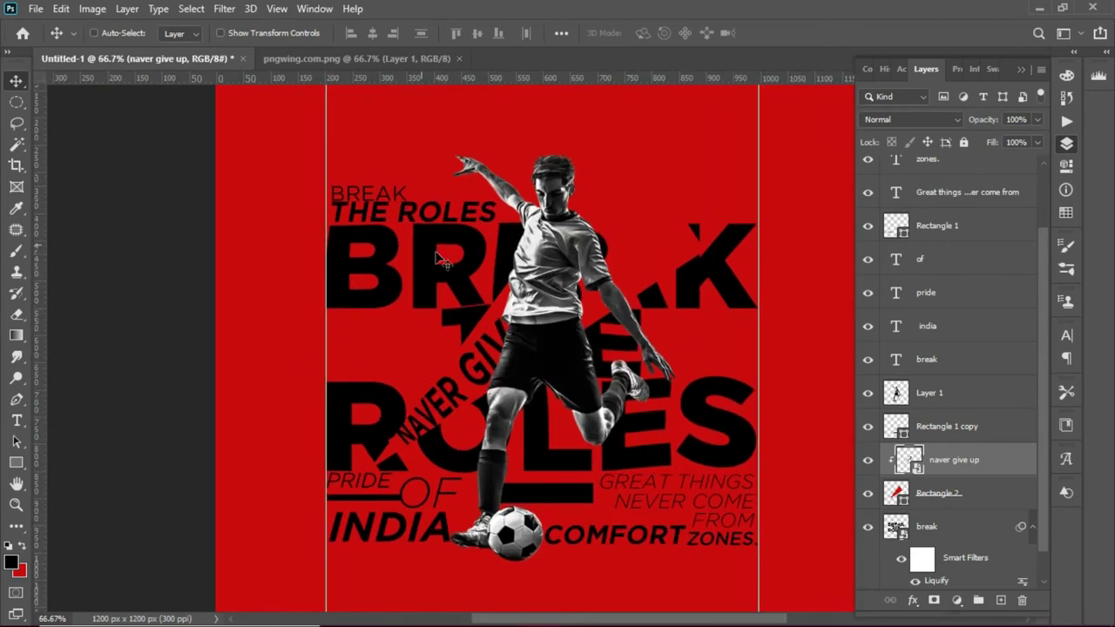
{"action": "scroll", "coordinate": [532, 429], "scroll_direction": "down", "scroll_amount": 2}
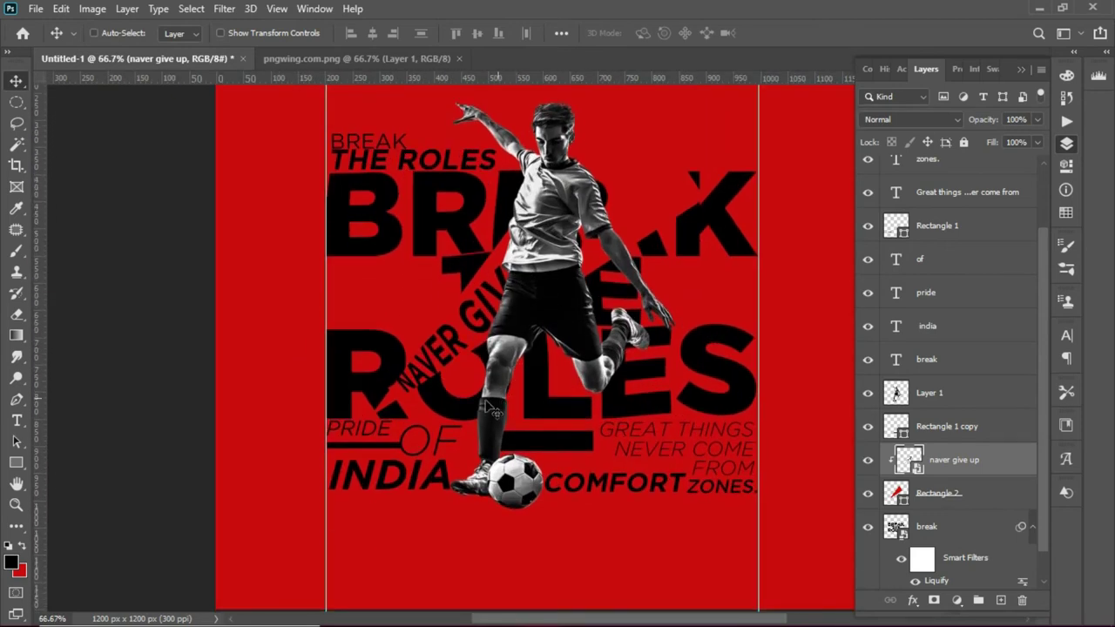
{"action": "scroll", "coordinate": [470, 392], "scroll_direction": "up", "scroll_amount": 3}
{"action": "scroll", "coordinate": [403, 352], "scroll_direction": "up", "scroll_amount": 2}
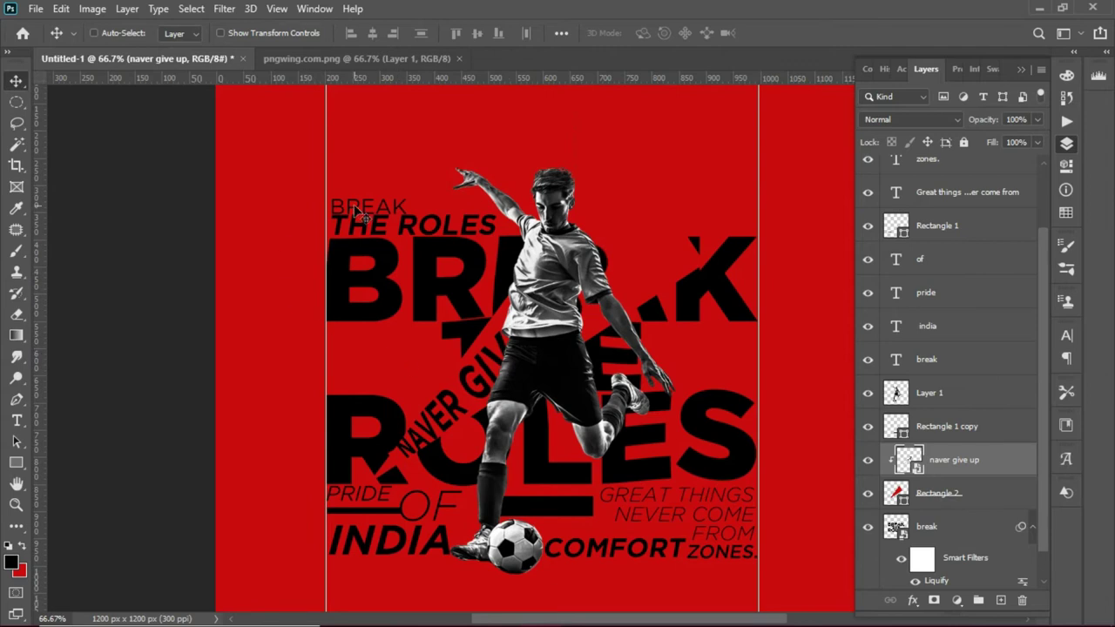
- Duplicate THE ROLES text mid-canvas and replace it with the limitation quote
{"action": "left_click_drag", "start_coordinate": [358, 212], "coordinate": [350, 351]}
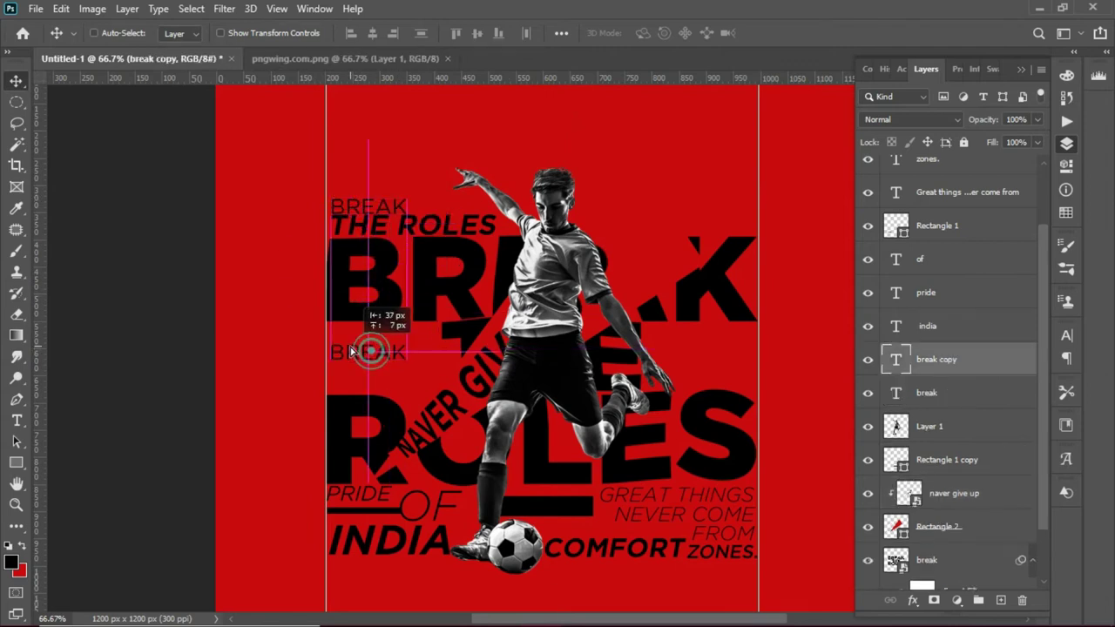
{"action": "key", "text": "ctrl+z"}
{"action": "key", "text": "ctrl+1"}
{"action": "left_click_drag", "start_coordinate": [288, 193], "coordinate": [286, 384]}
{"action": "key", "text": "t"}
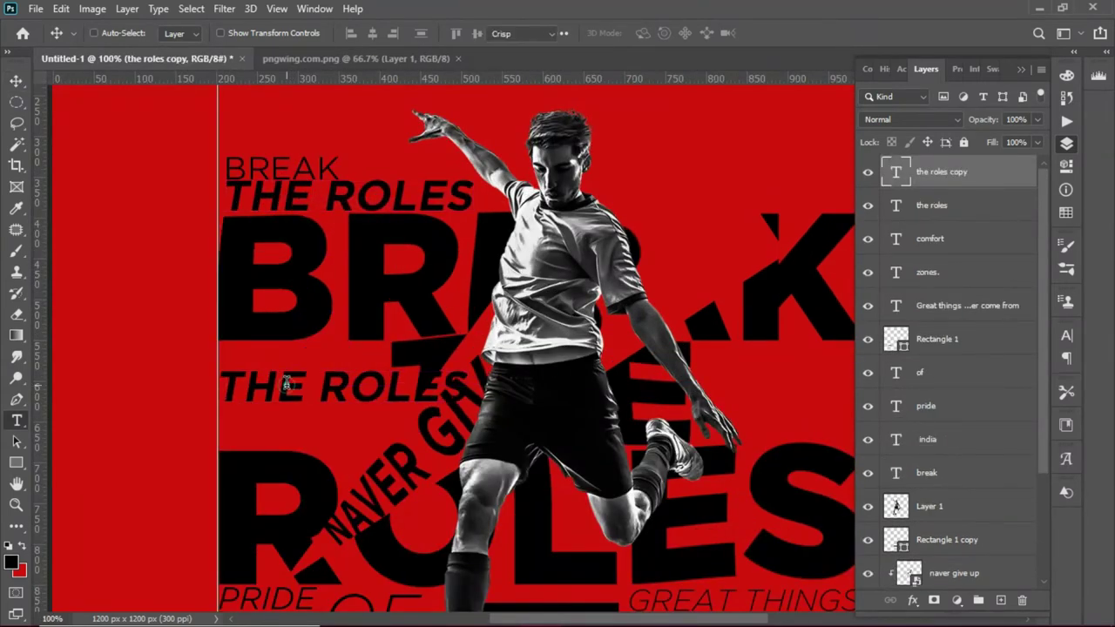
{"action": "left_click", "coordinate": [286, 384]}
{"action": "key", "text": "ctrl+a"}
{"action": "key", "text": "ctrl+v"}
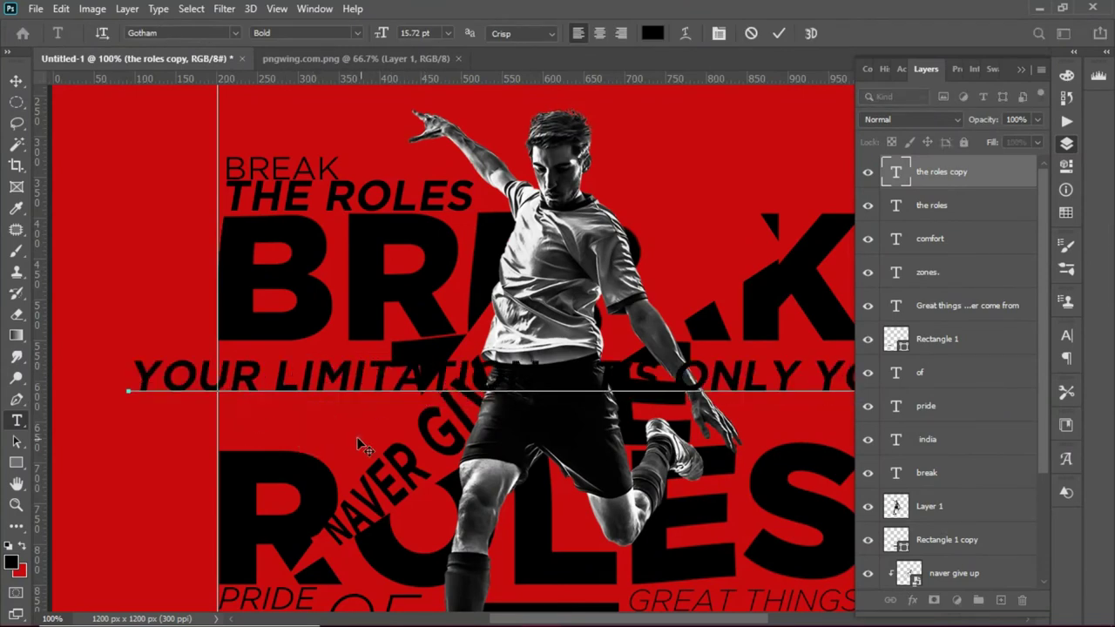
- Move the quote left, break it onto two lines, and shrink it to 8.72 pt
{"action": "left_click_drag", "start_coordinate": [230, 421], "coordinate": [216, 441]}
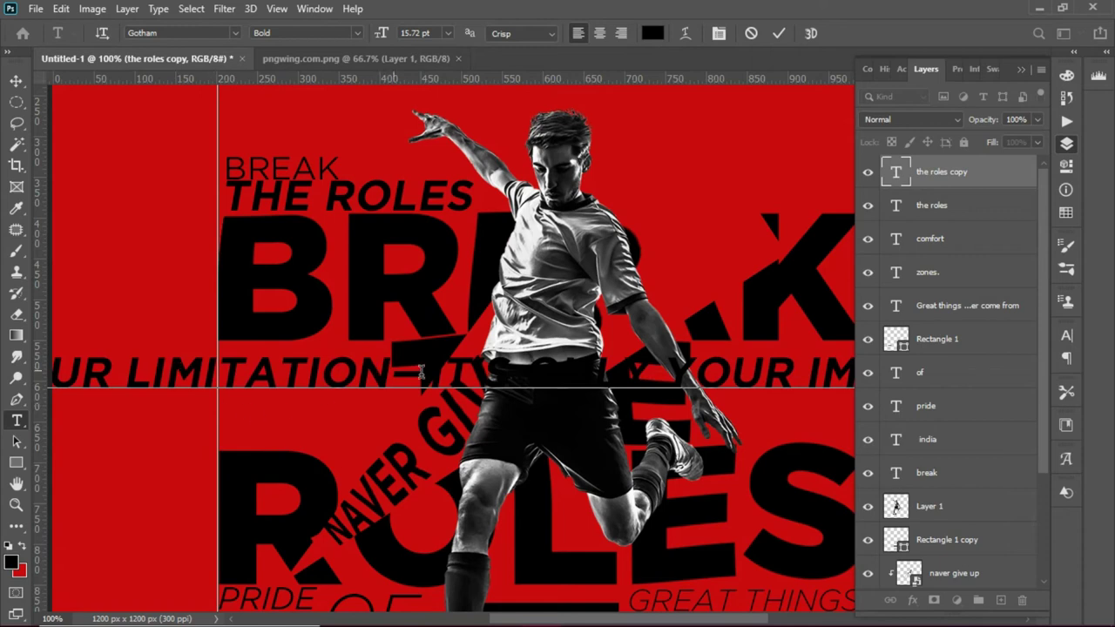
{"action": "left_click", "coordinate": [452, 392]}
{"action": "key", "text": "Return"}
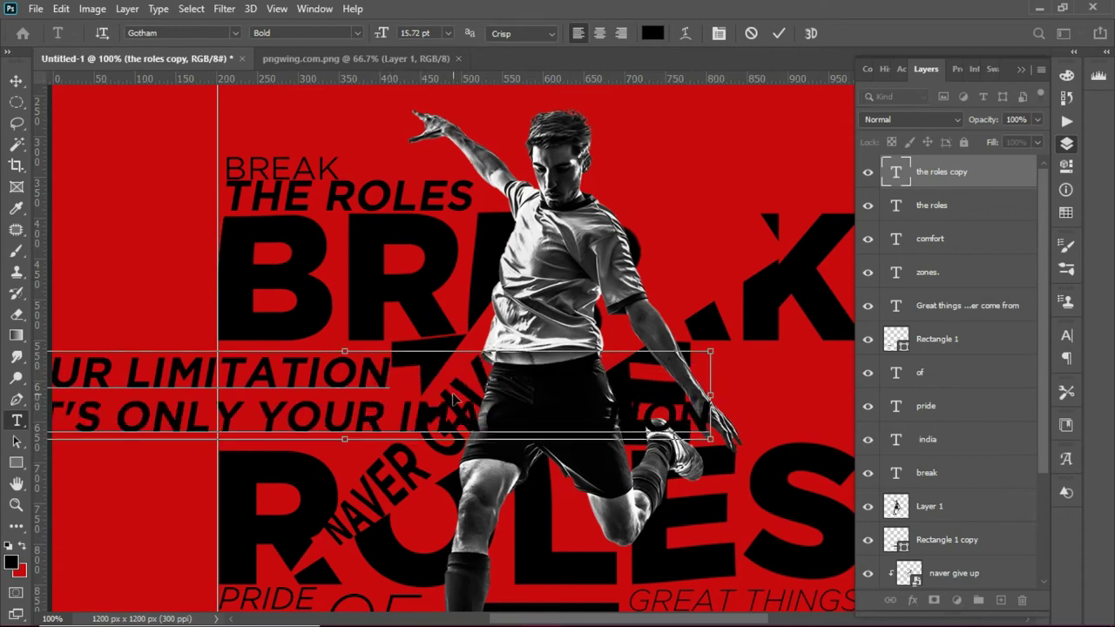
{"action": "key", "text": "ctrl+a"}
{"action": "left_click_drag", "start_coordinate": [392, 33], "coordinate": [387, 34]}
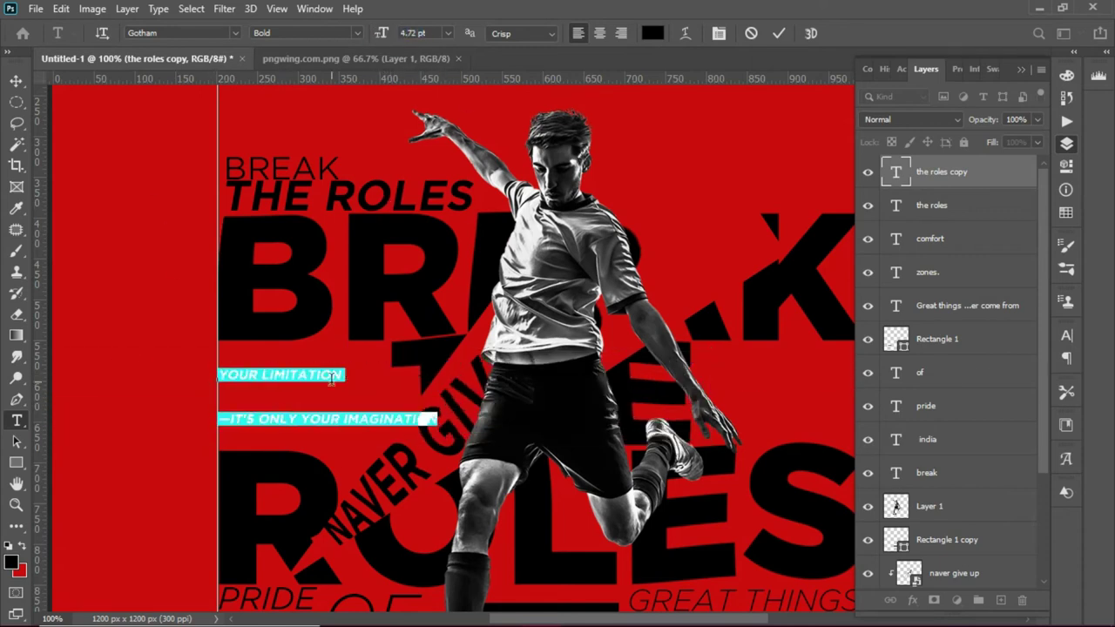
{"action": "key", "text": "ctrl+Return"}
- Move IMAGINATION onto its own text layer, resize it, and stack it below
{"action": "key", "text": "ctrl+plus"}
{"action": "left_click_drag", "start_coordinate": [741, 366], "coordinate": [553, 366]}
{"action": "key", "text": "ctrl+x"}
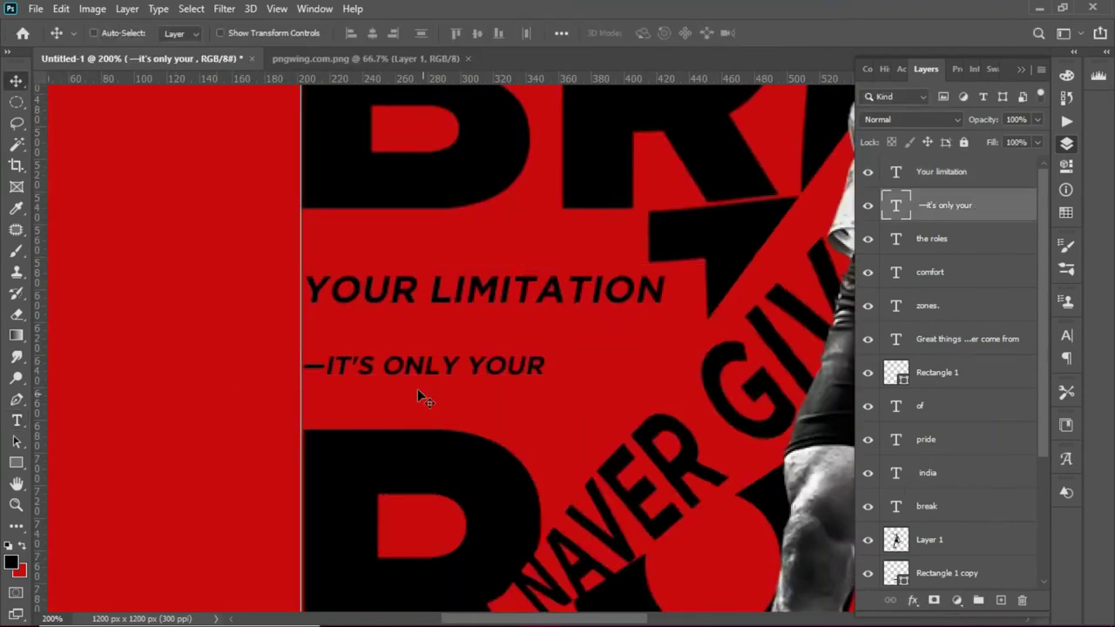
{"action": "key", "text": "ctrl+j"}
{"action": "key", "text": "ctrl+v"}
{"action": "key", "text": "ctrl+Return"}
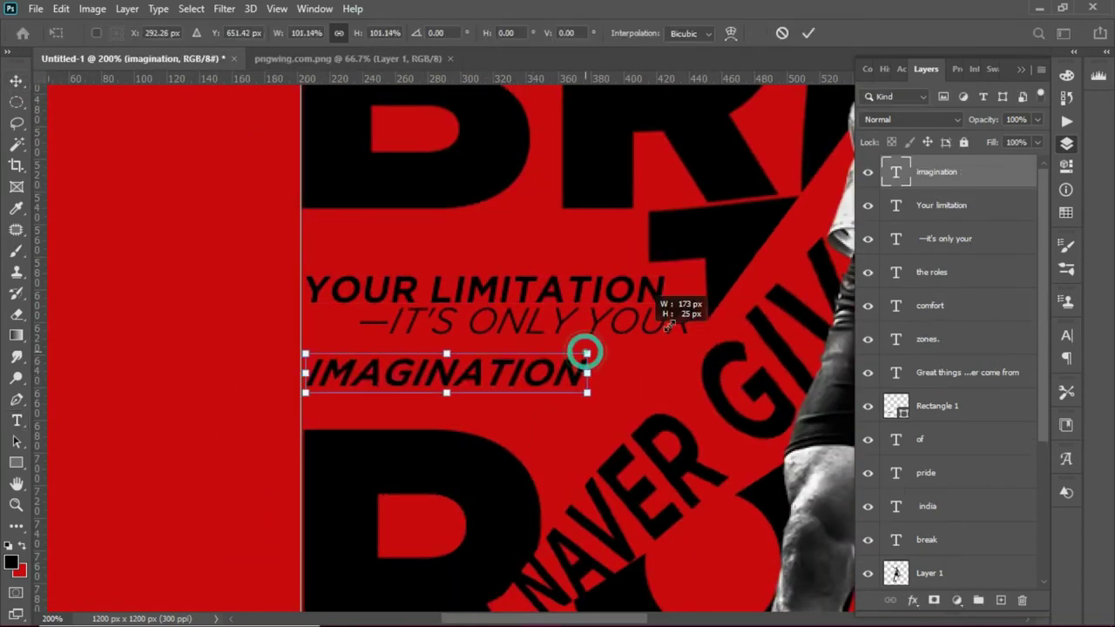
{"action": "key", "text": "ctrl+0"}
{"action": "left_click", "coordinate": [580, 241], "text": "ctrl"}
{"action": "scroll", "coordinate": [971, 523], "scroll_direction": "down", "scroll_amount": 1}
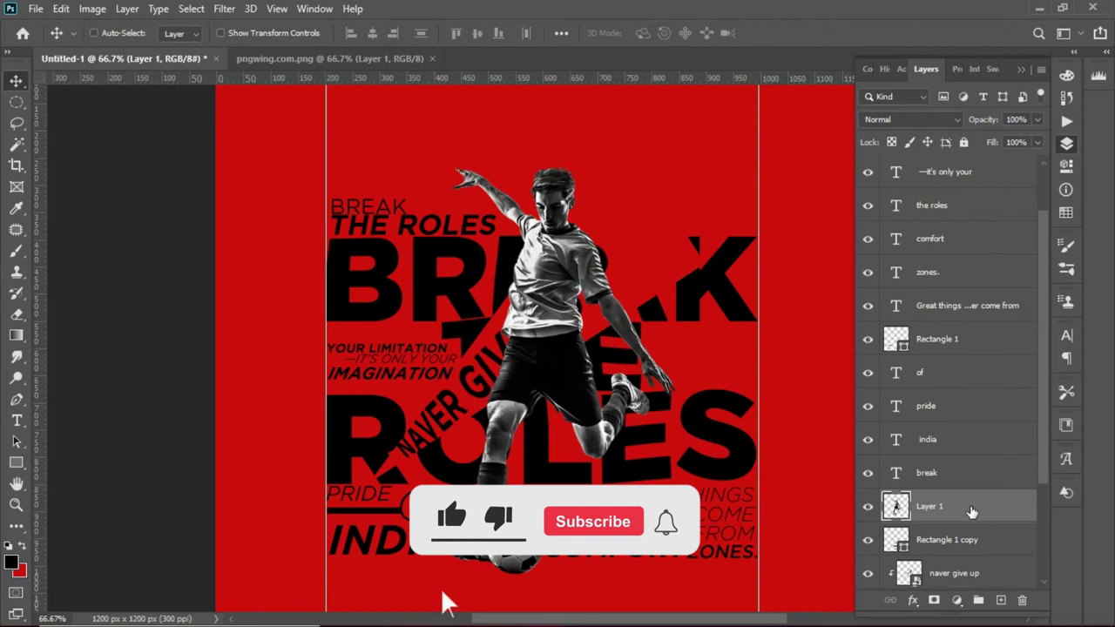
- Duplicate the player layer, Layer 1, to create Layer 1 copy
{"action": "right_click", "coordinate": [972, 513]}
{"action": "left_click", "coordinate": [796, 88]}
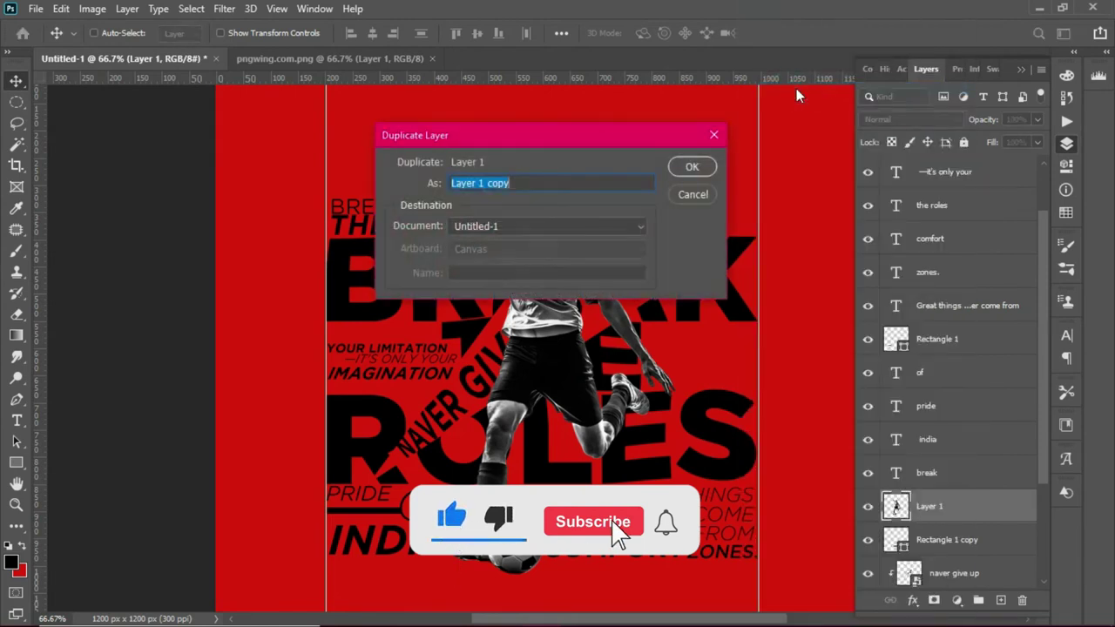
{"action": "key", "text": "Return"}
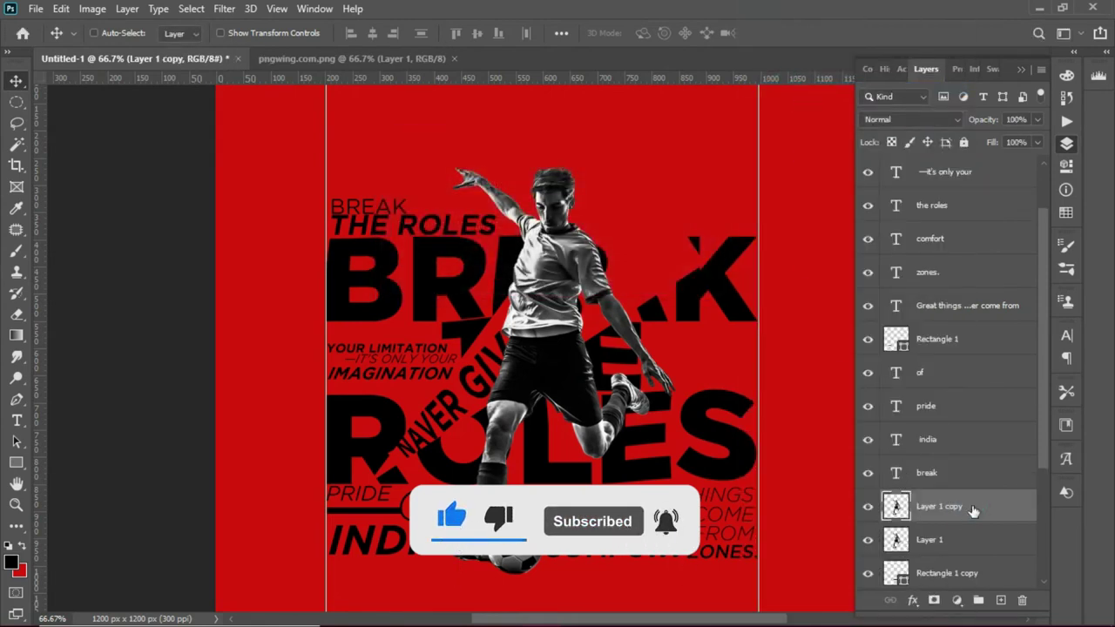
- Add a Color Overlay effect to the original Layer 1
{"action": "left_click", "coordinate": [923, 538]}
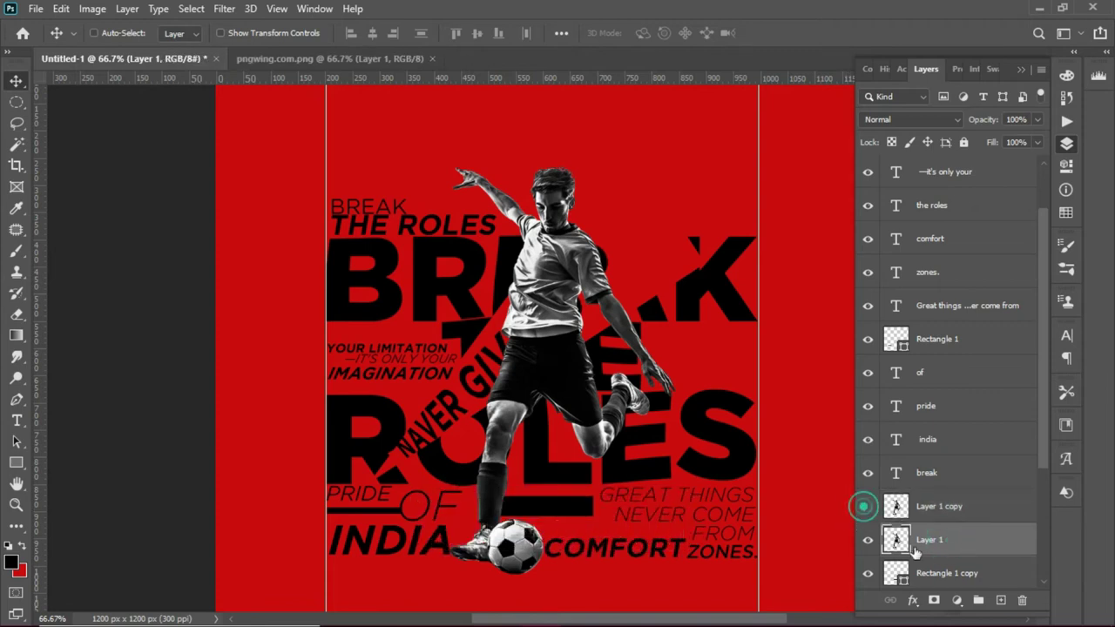
{"action": "left_click", "coordinate": [915, 601]}
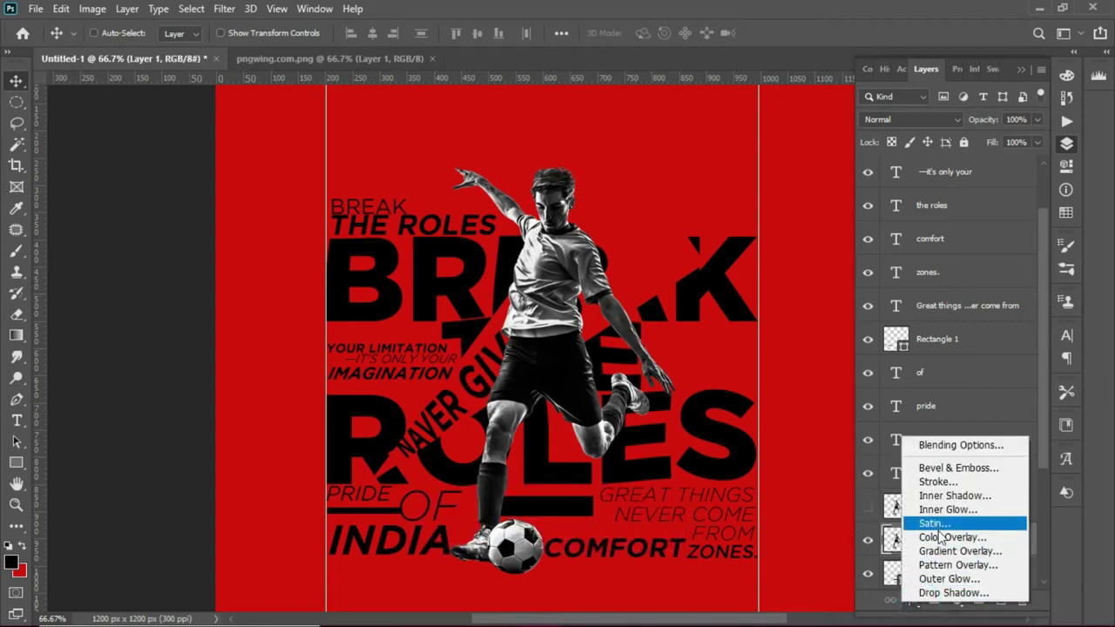
{"action": "left_click", "coordinate": [948, 540]}
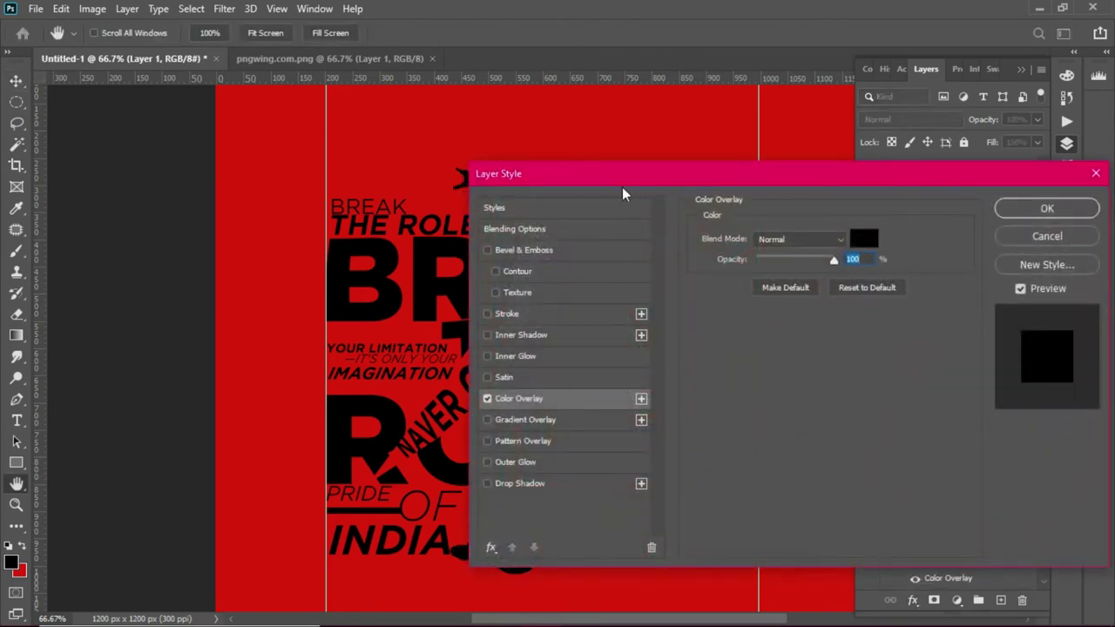
{"action": "left_click_drag", "start_coordinate": [623, 174], "coordinate": [825, 163]}
{"action": "left_click", "coordinate": [1063, 228]}
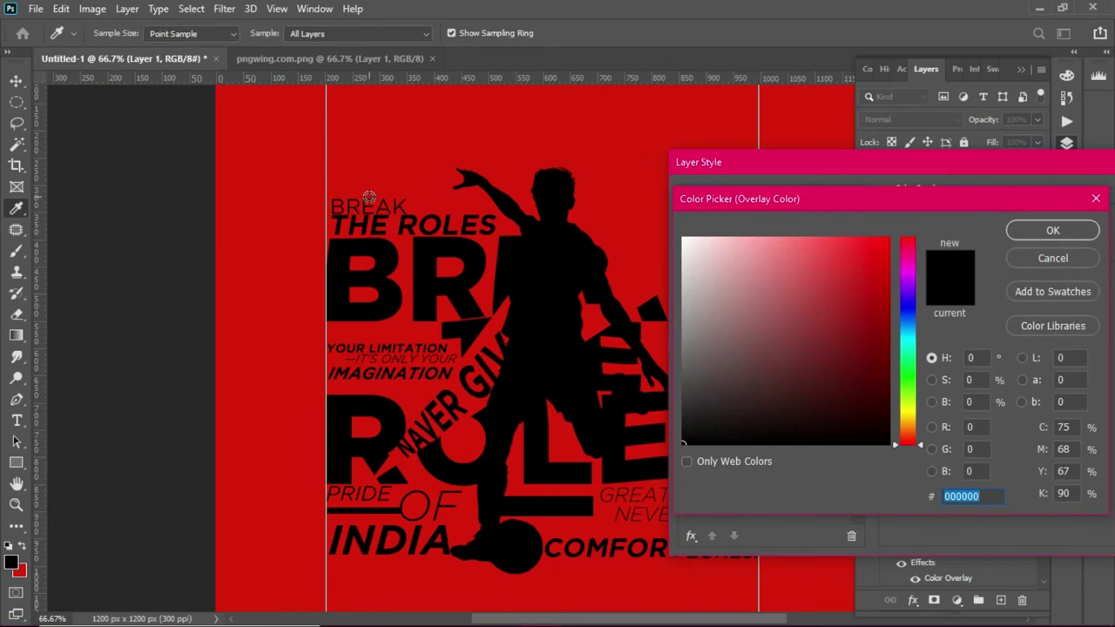
- Set the overlay colour to yellow #ffe640 and apply the effect
{"action": "left_click", "coordinate": [304, 136]}
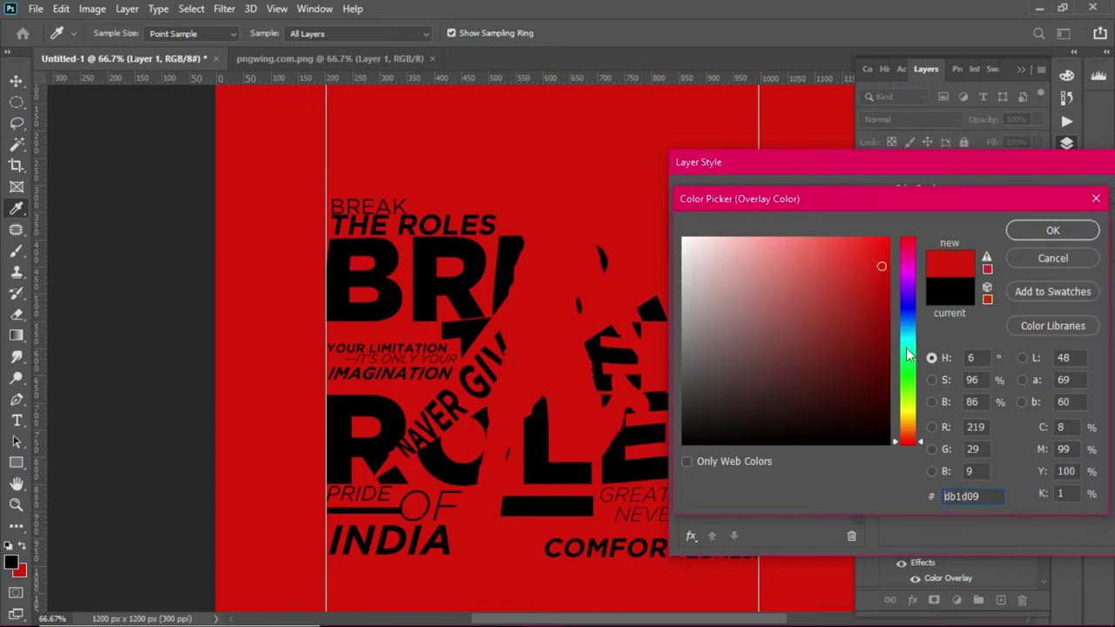
{"action": "left_click", "coordinate": [907, 344]}
{"action": "left_click", "coordinate": [876, 251]}
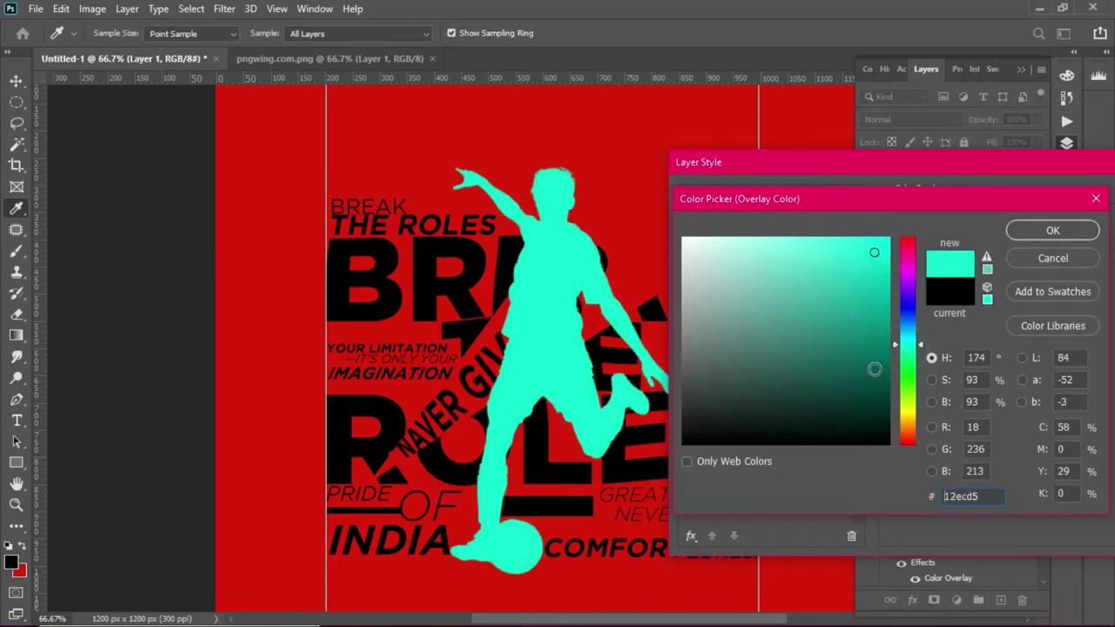
{"action": "left_click", "coordinate": [913, 410]}
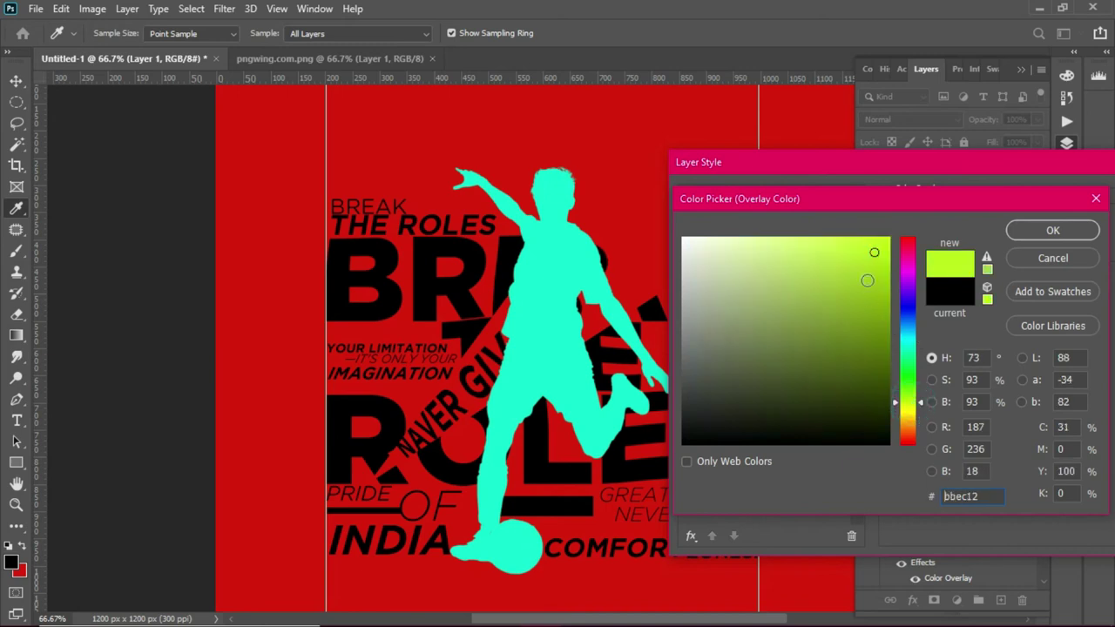
{"action": "left_click", "coordinate": [913, 427]}
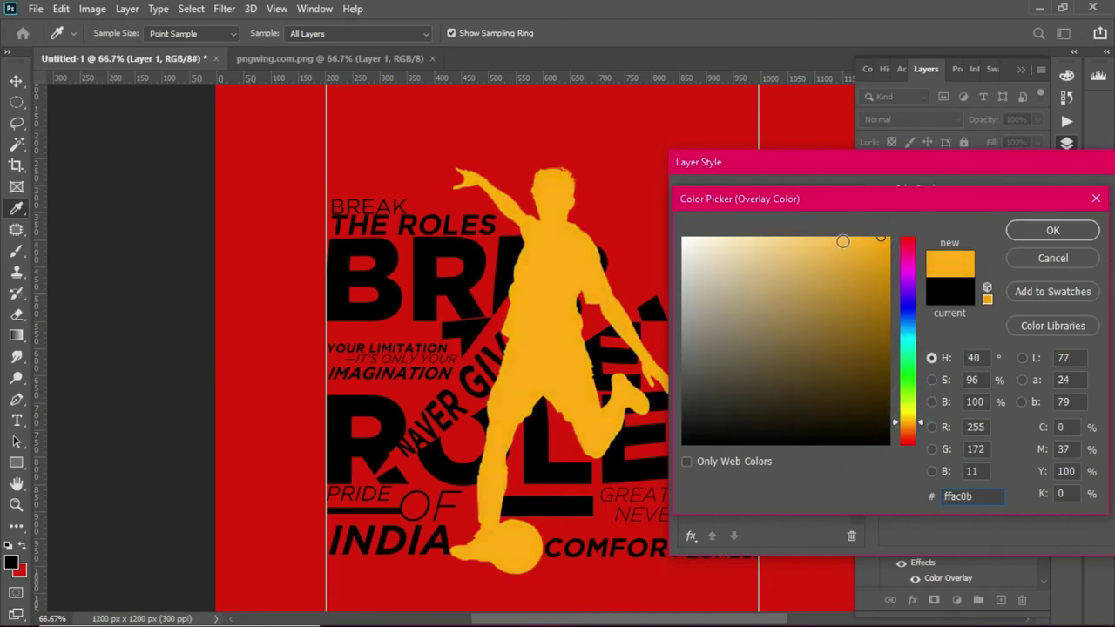
{"action": "left_click", "coordinate": [832, 240]}
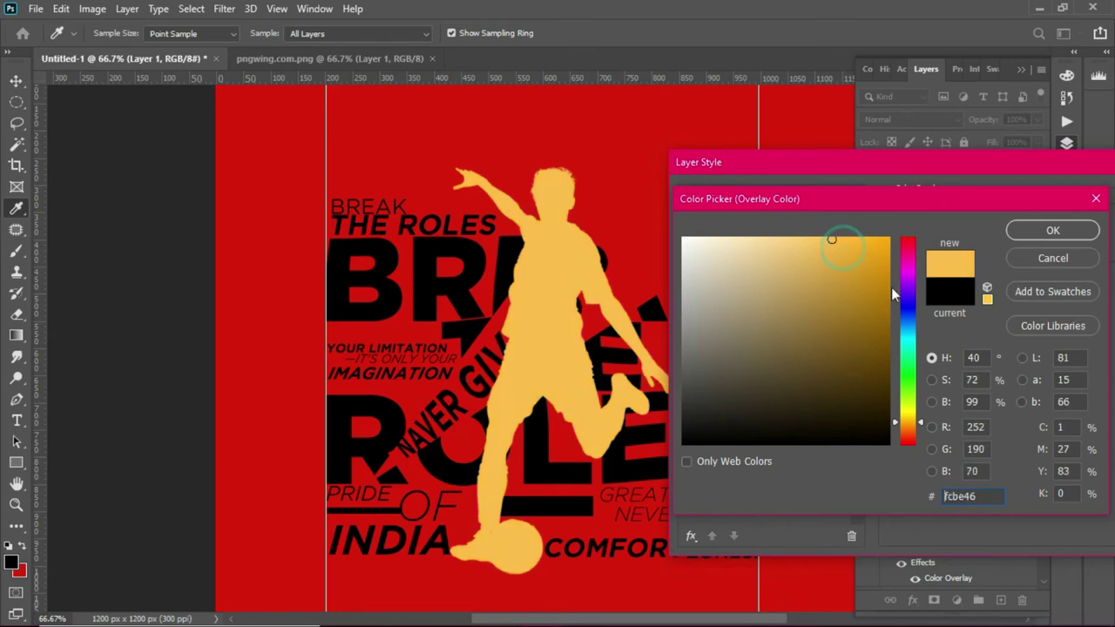
{"action": "left_click_drag", "start_coordinate": [910, 361], "coordinate": [910, 353]}
{"action": "left_click", "coordinate": [837, 238]}
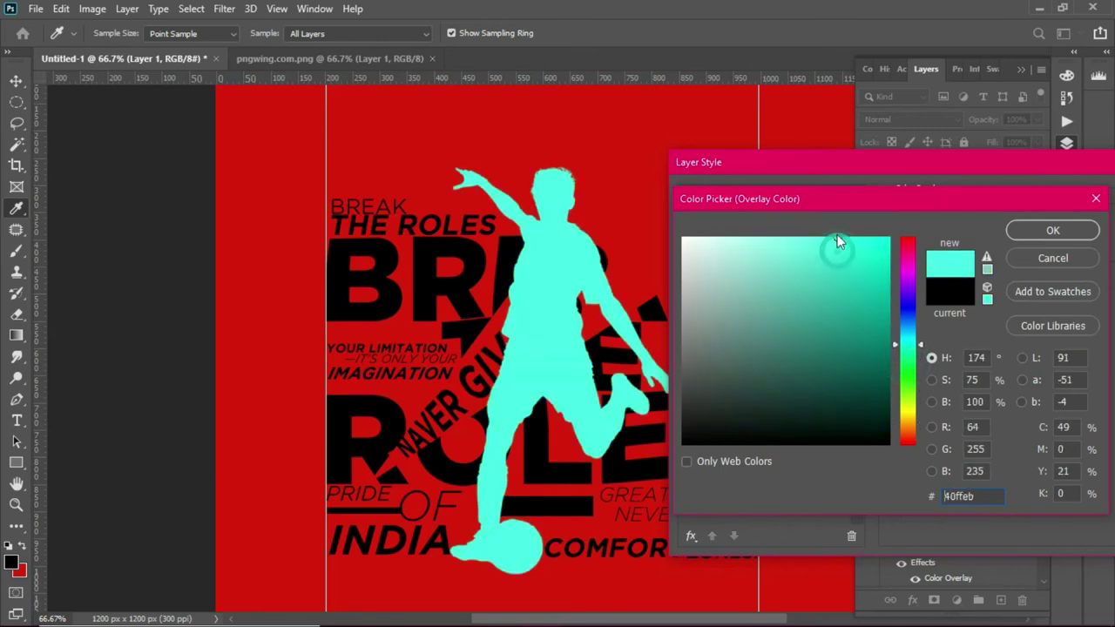
{"action": "left_click", "coordinate": [903, 415]}
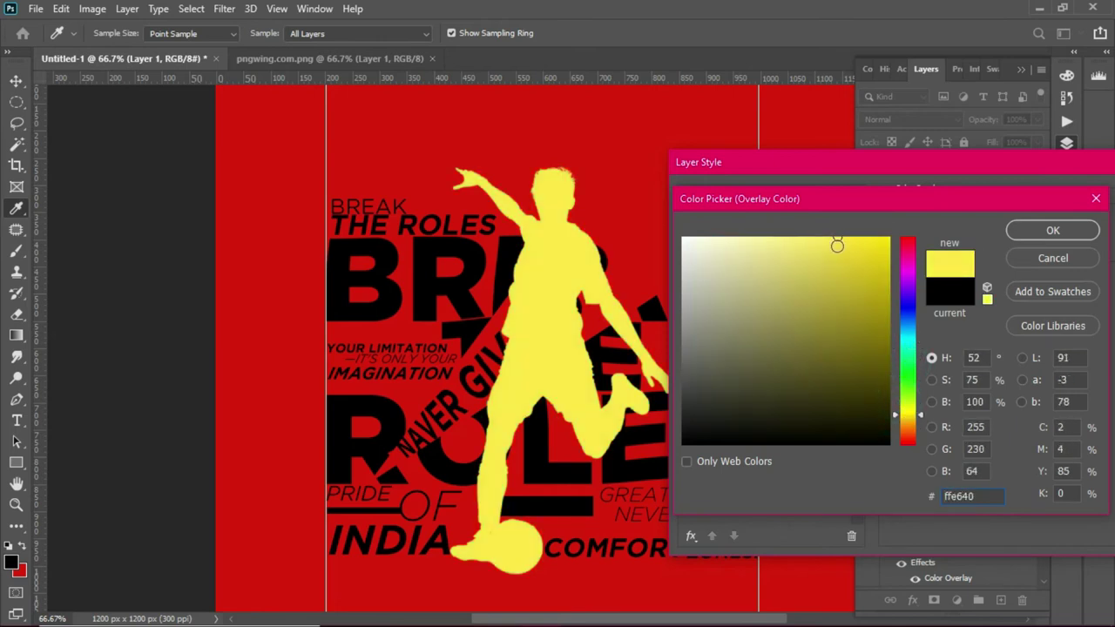
{"action": "left_click", "coordinate": [1030, 237]}
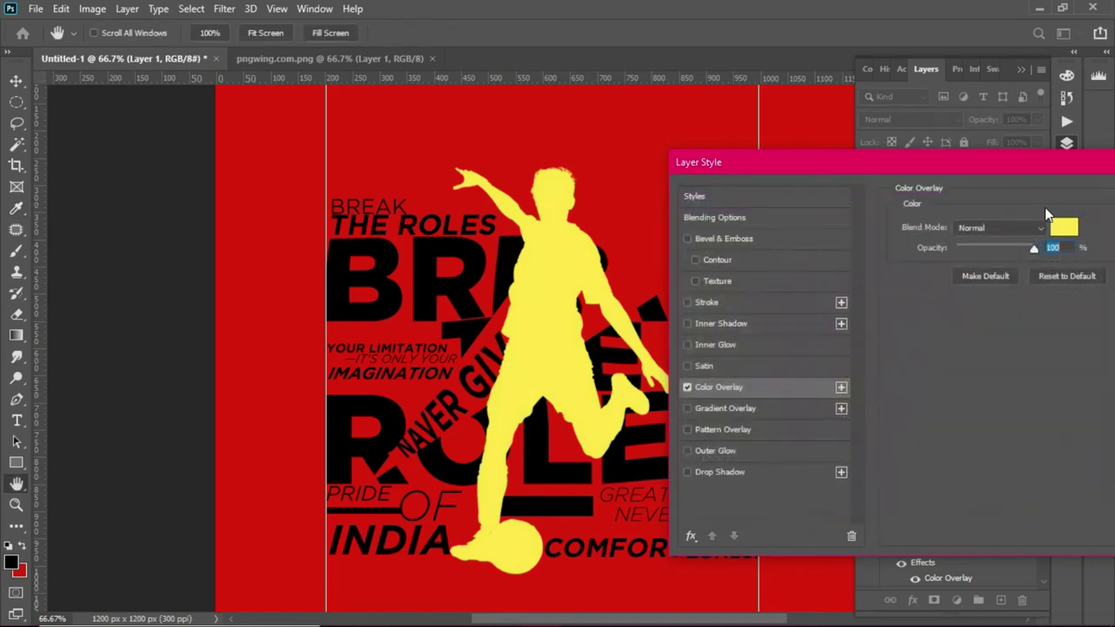
{"action": "left_click_drag", "start_coordinate": [1036, 159], "coordinate": [869, 159]}
{"action": "left_click", "coordinate": [1074, 196]}
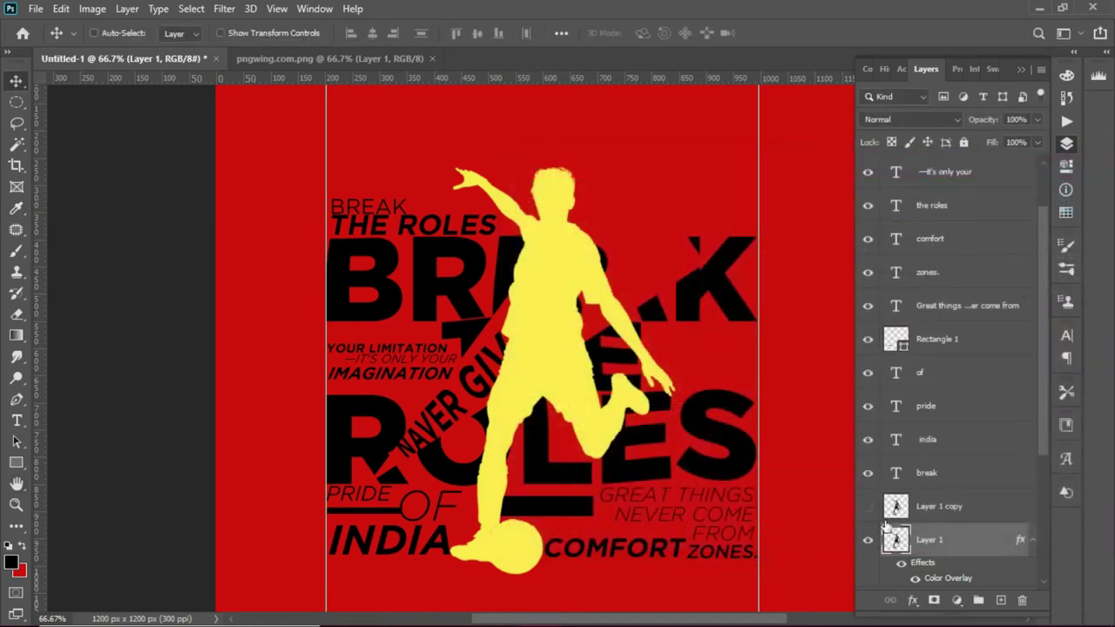
- Show Layer 1 copy and nudge it right and down to reveal a yellow rim
{"action": "left_click", "coordinate": [867, 507]}
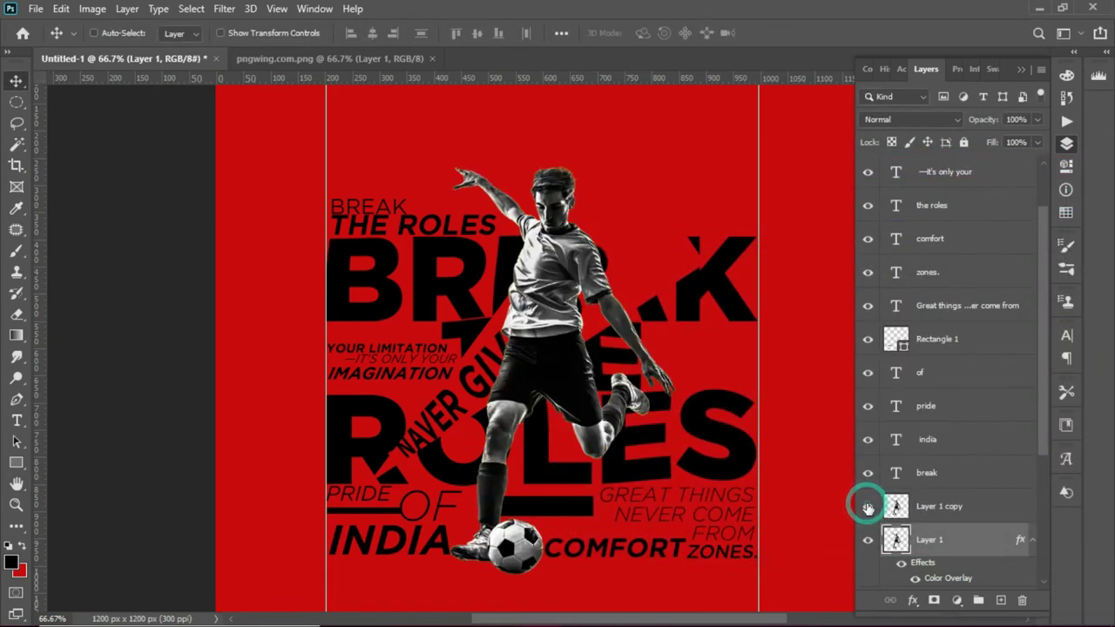
{"action": "left_click", "coordinate": [960, 514]}
{"action": "key", "text": "Right"}
{"action": "key", "text": "Right"}
{"action": "key", "text": "Right"}
{"action": "key", "text": "Down"}
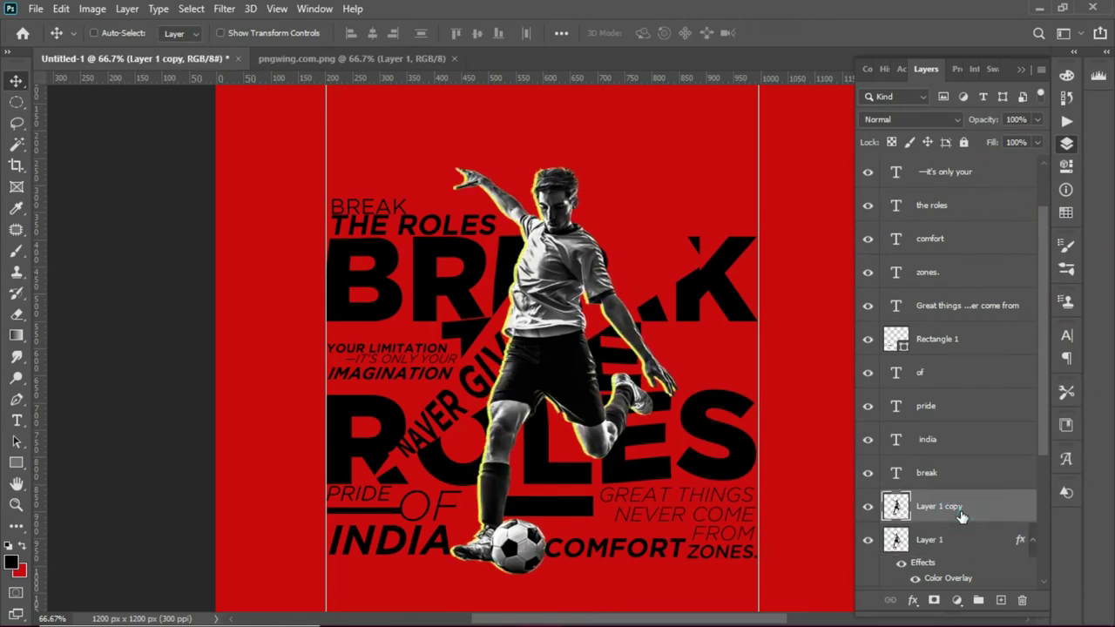
{"action": "key", "text": "ctrl+minus"}
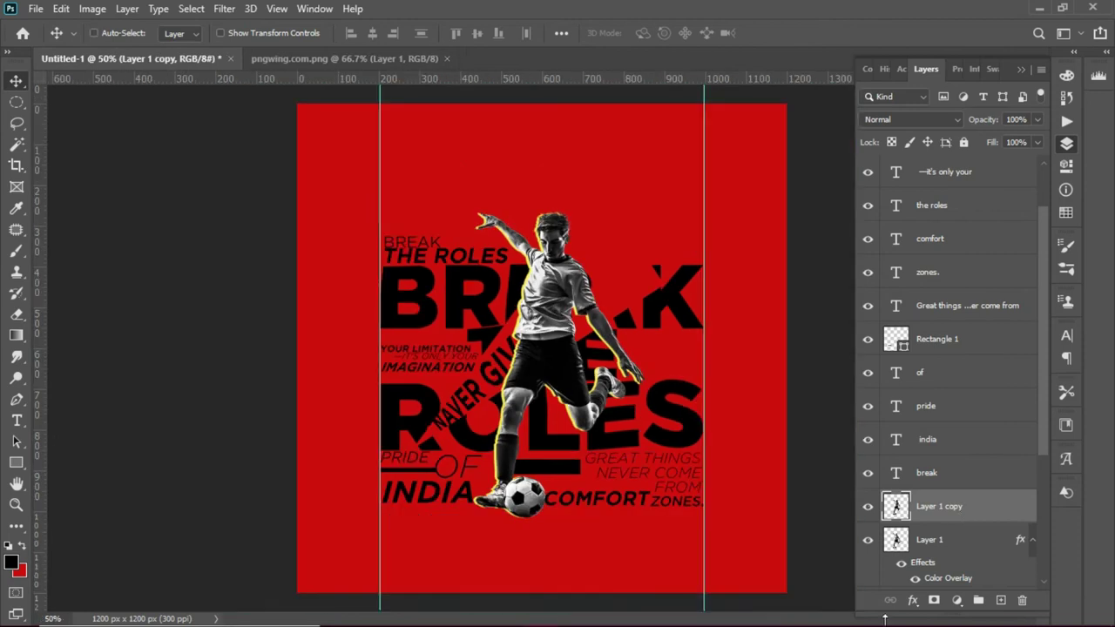
{"action": "key", "text": "ctrl+plus"}
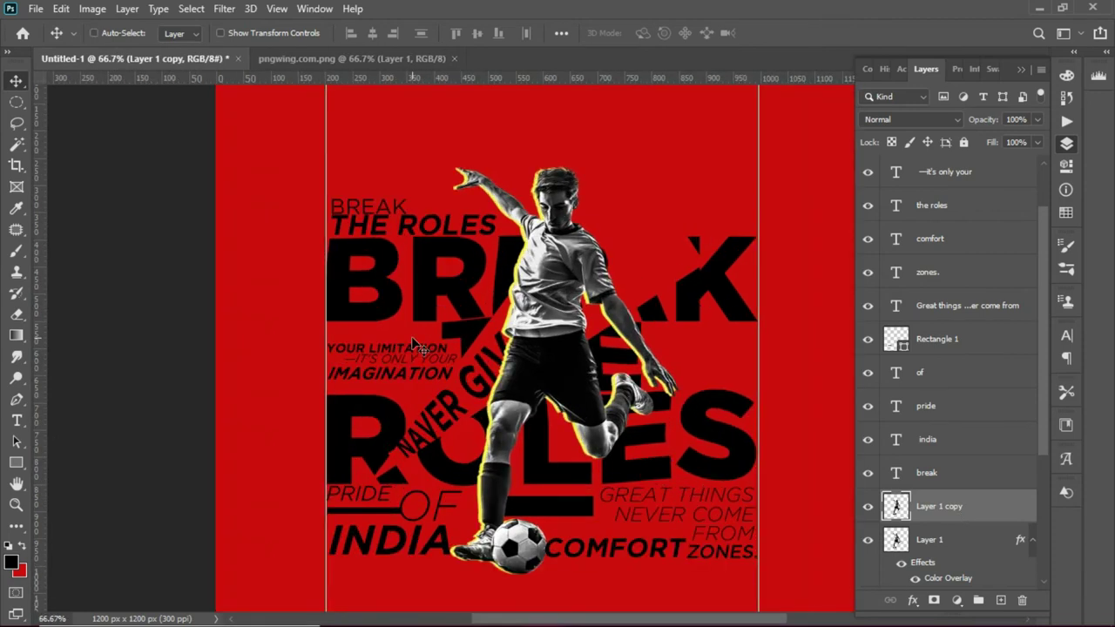
- Add a Hue/Saturation adjustment above the imagination layer with hue +19
{"action": "left_click", "coordinate": [411, 336], "text": "ctrl"}
{"action": "key", "text": "ctrl+plus"}
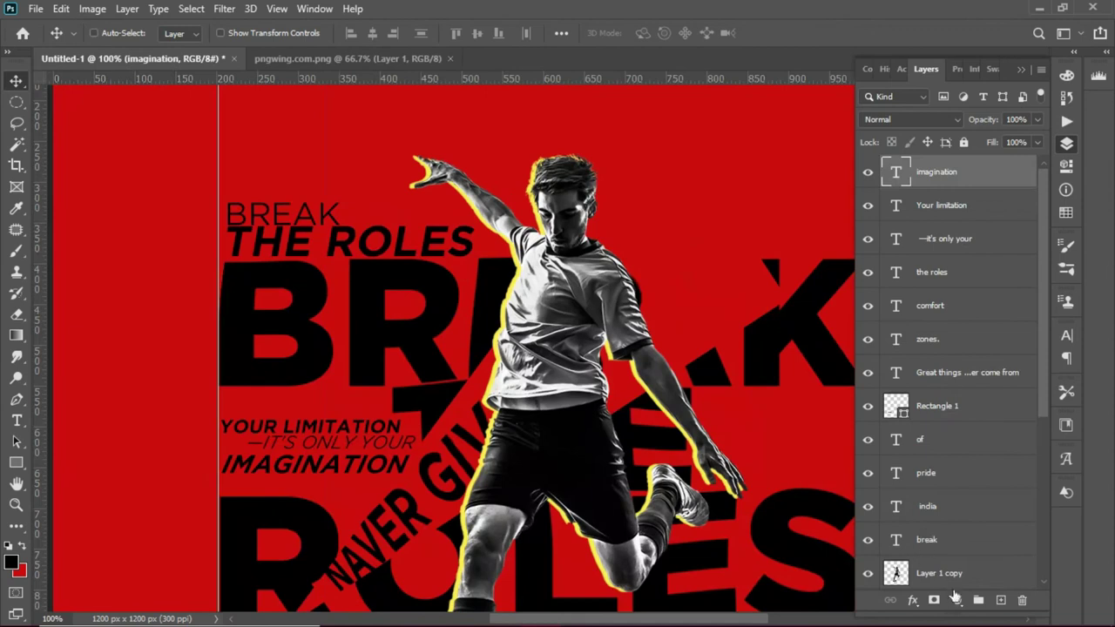
{"action": "left_click", "coordinate": [956, 600]}
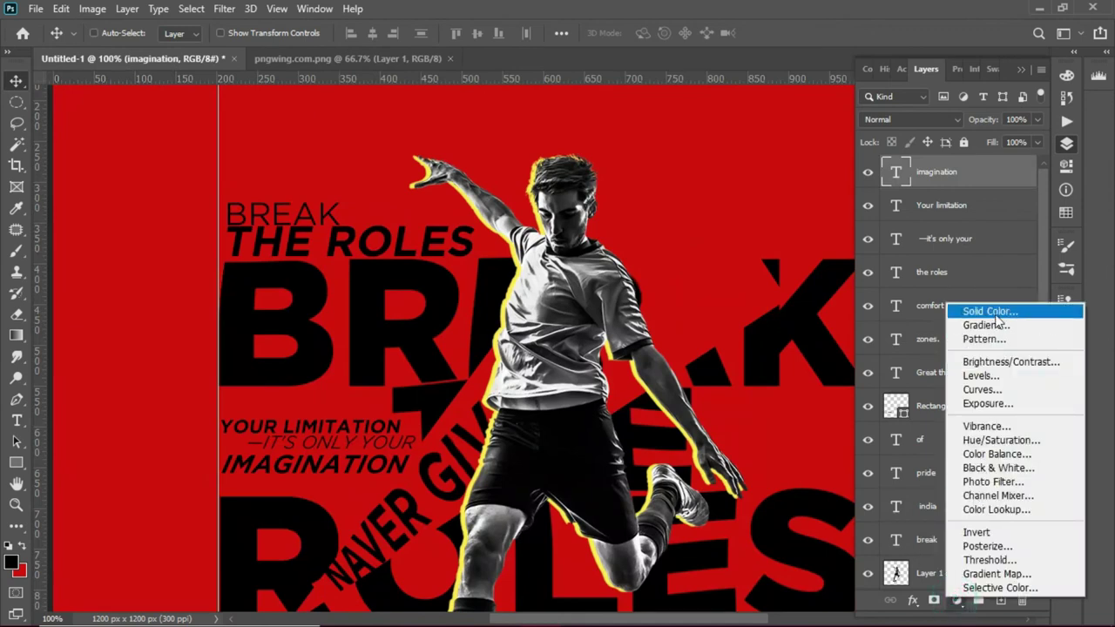
{"action": "left_click", "coordinate": [999, 440]}
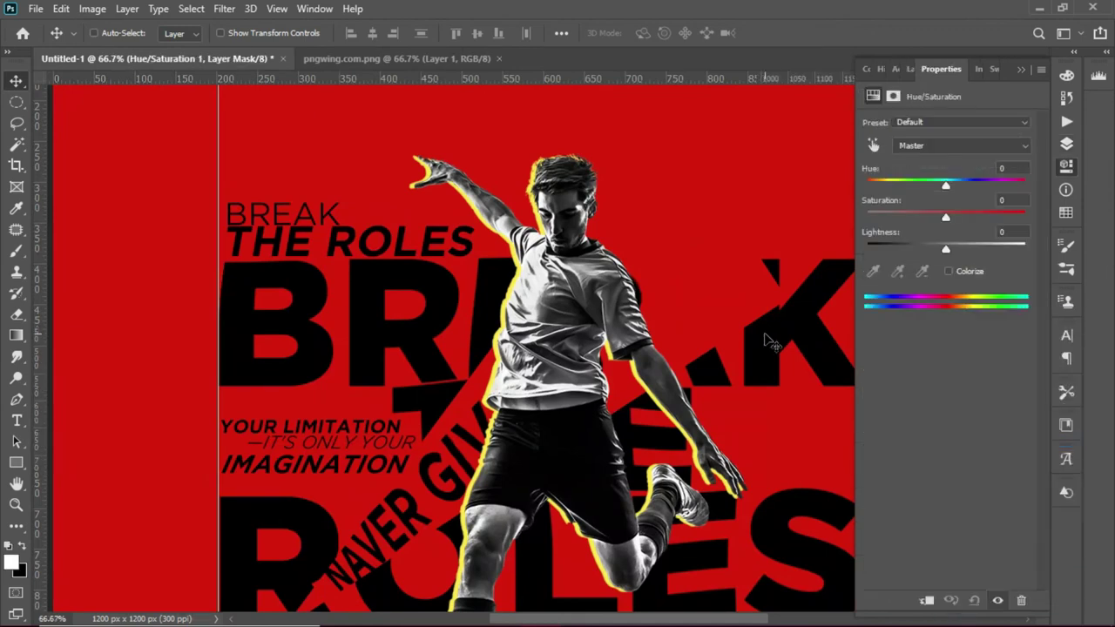
{"action": "key", "text": "ctrl+minus"}
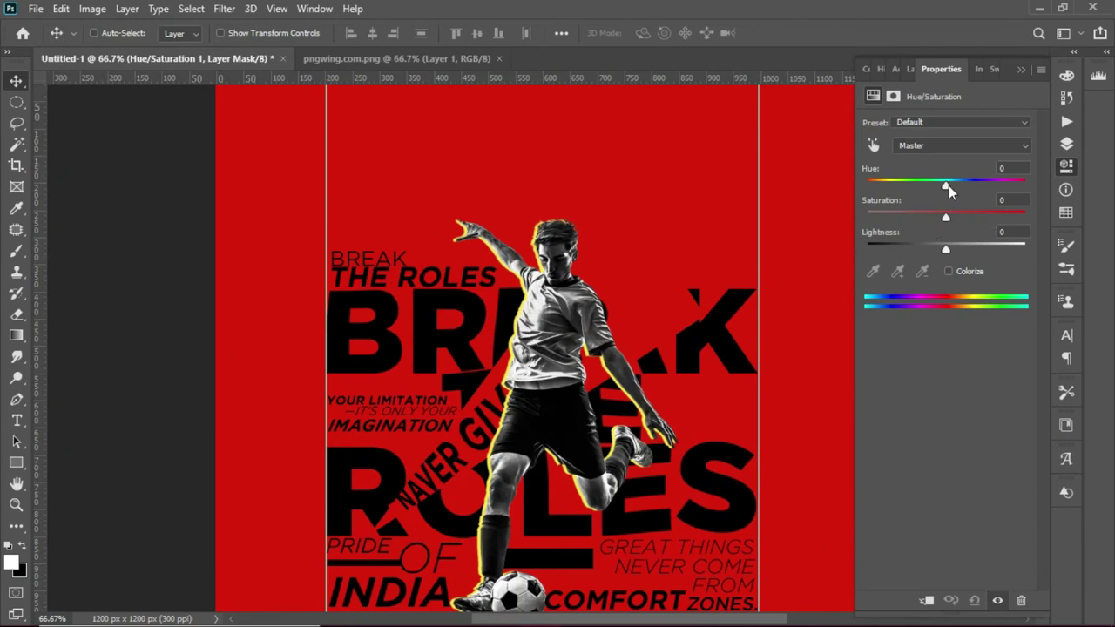
{"action": "mouse_move", "coordinate": [945, 185]}
{"action": "left_mouse_down"}
{"action": "mouse_move", "coordinate": [970, 185]}
{"action": "mouse_move", "coordinate": [961, 188]}
{"action": "left_mouse_up"}
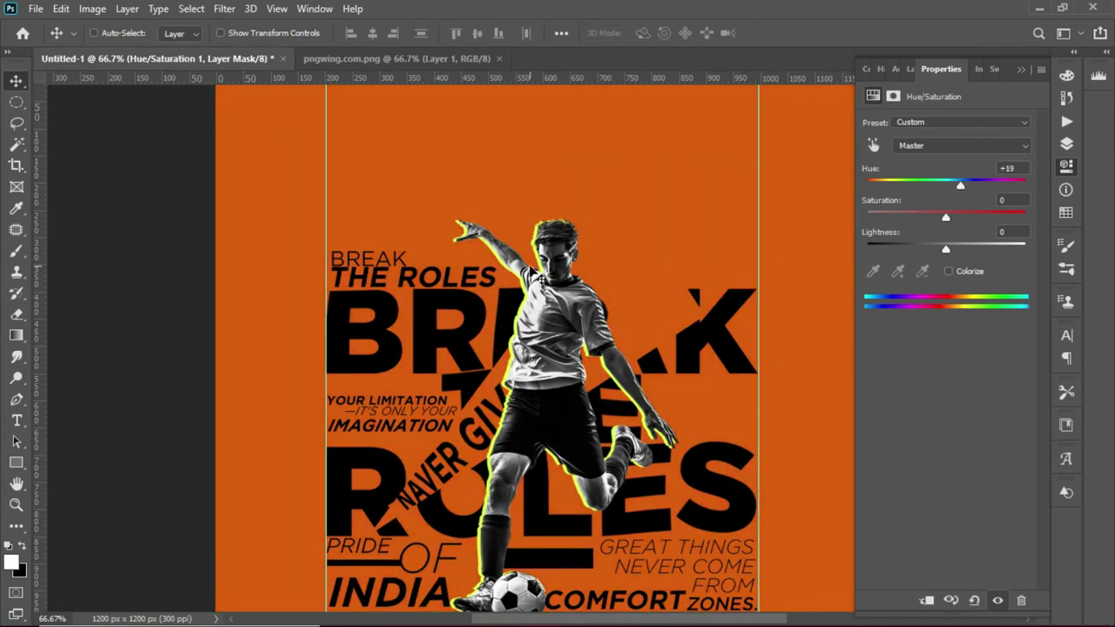
{"action": "key", "text": "ctrl+minus"}
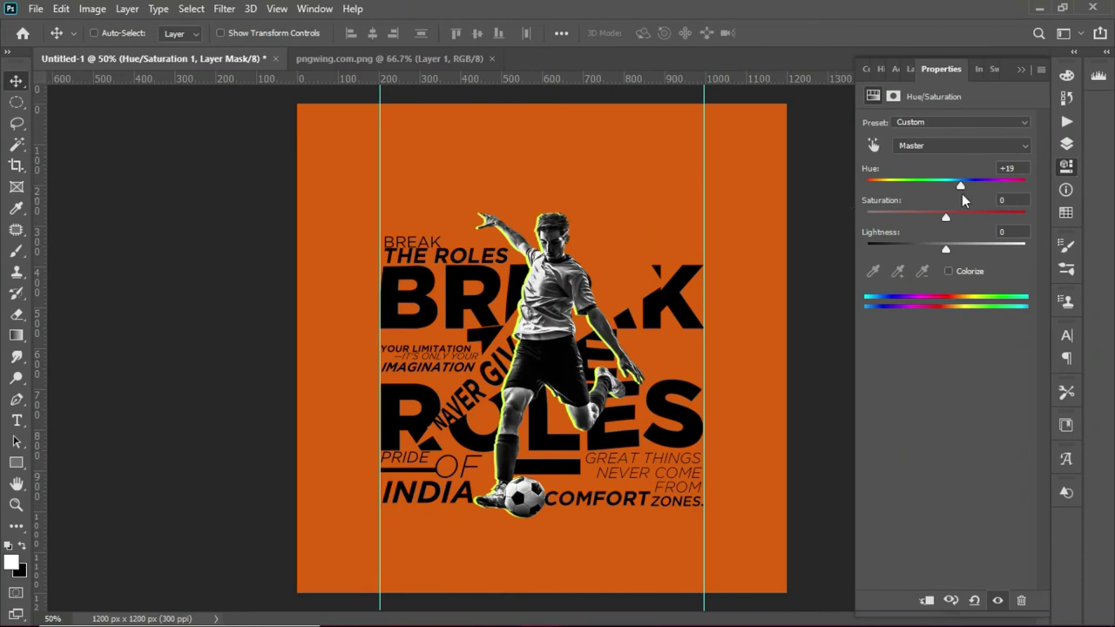
{"action": "left_click", "coordinate": [961, 187]}
- Tweak the hue toward yellow-orange and fade the stadium layer to 26% opacity
{"action": "left_click_drag", "start_coordinate": [961, 188], "coordinate": [965, 188]}
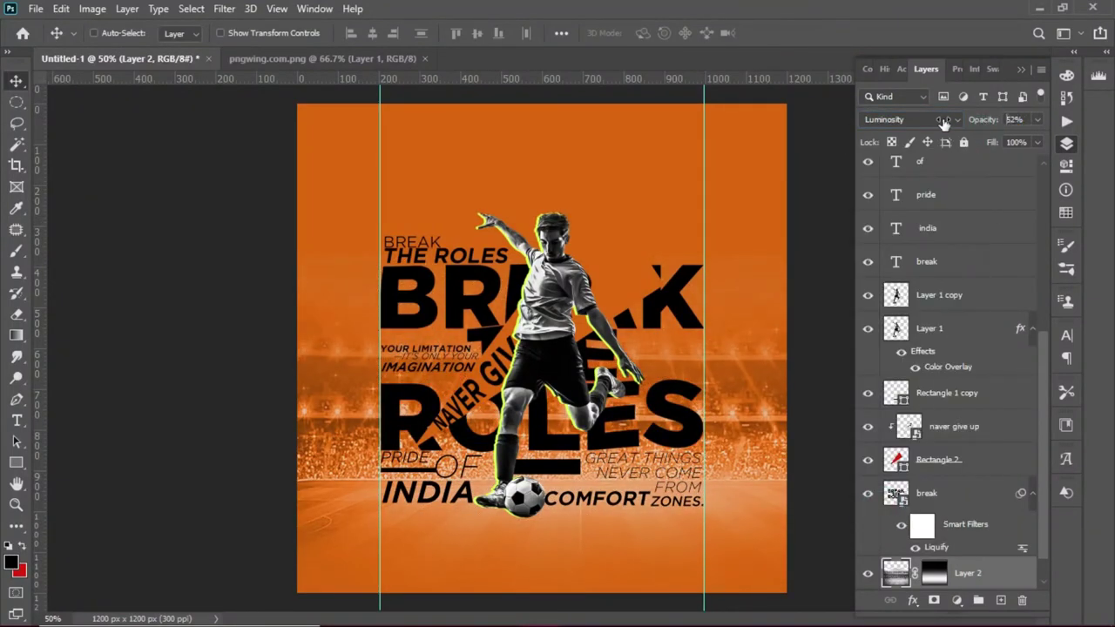
{"action": "left_click_drag", "start_coordinate": [983, 119], "coordinate": [925, 121]}
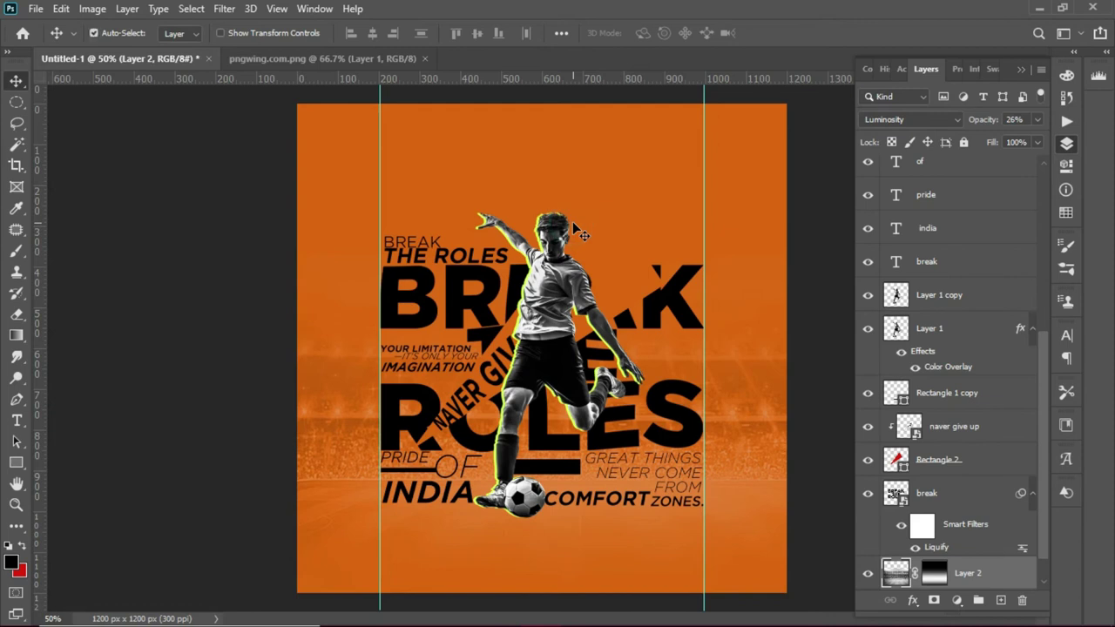
{"action": "key", "text": "ctrl+minus"}
{"action": "key", "text": "ctrl+plus"}
{"action": "key", "text": "ctrl+plus"}
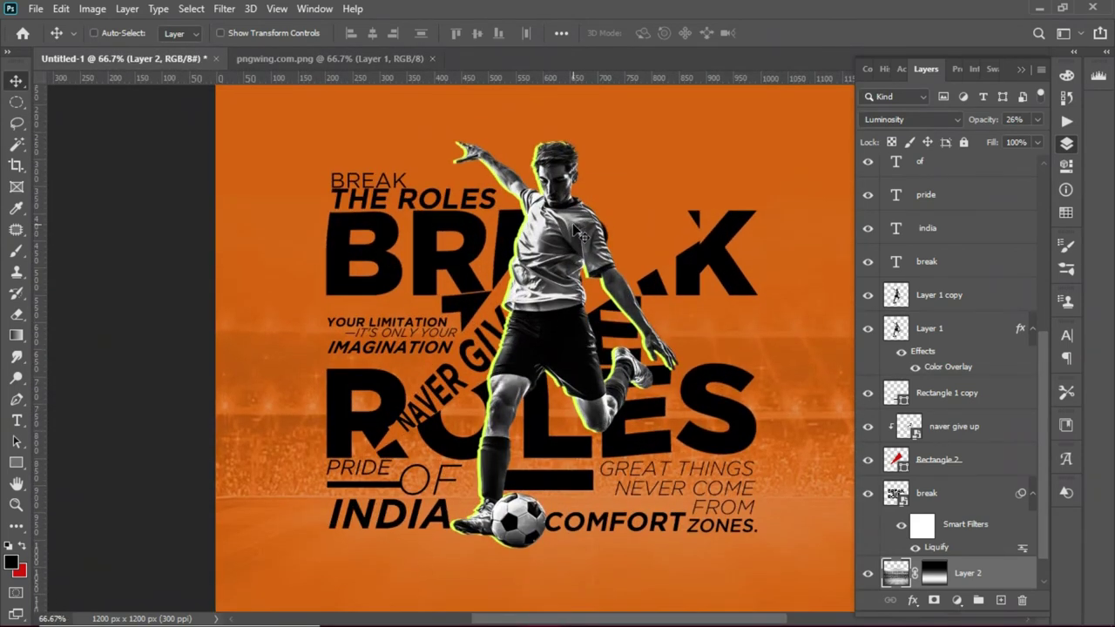
{"action": "scroll", "coordinate": [489, 175], "scroll_direction": "up", "scroll_amount": 3}
{"action": "key", "text": "ctrl+0"}
{"action": "scroll", "coordinate": [1008, 190], "scroll_direction": "up", "scroll_amount": 10}
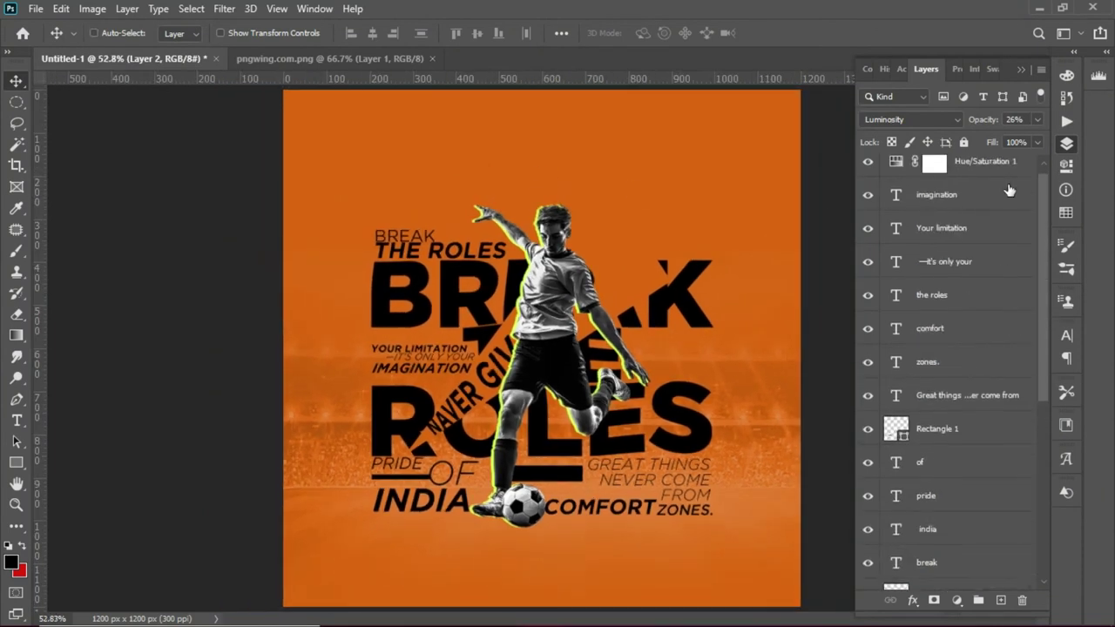
- Draw a large square over the artwork with no fill and a white stroke
{"action": "left_click", "coordinate": [993, 172]}
{"action": "key", "text": "u"}
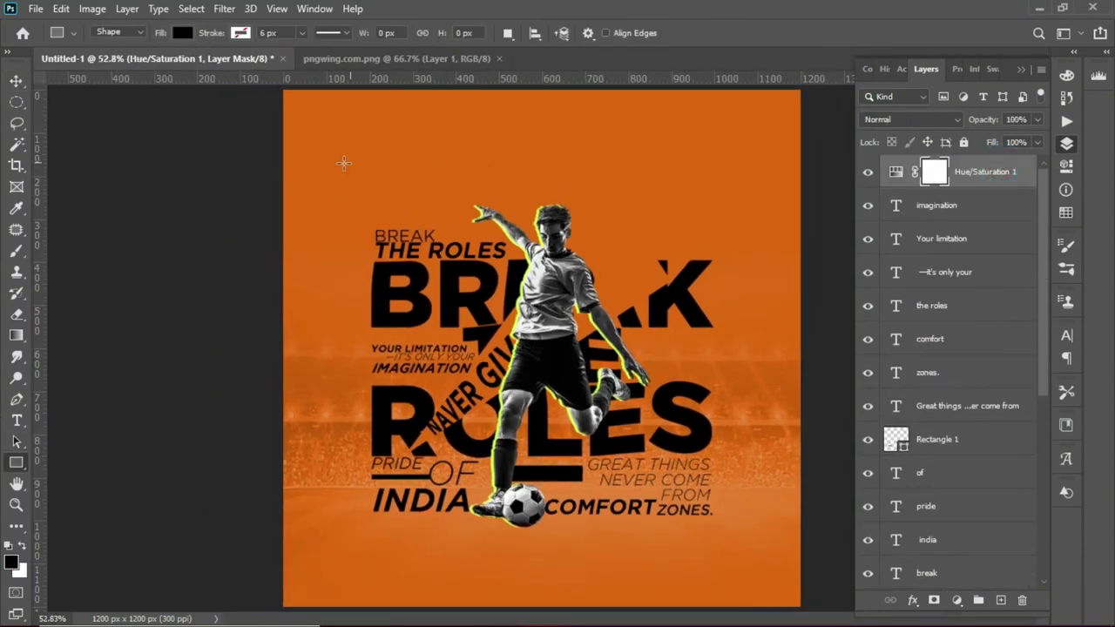
{"action": "left_click_drag", "start_coordinate": [322, 129], "coordinate": [750, 540]}
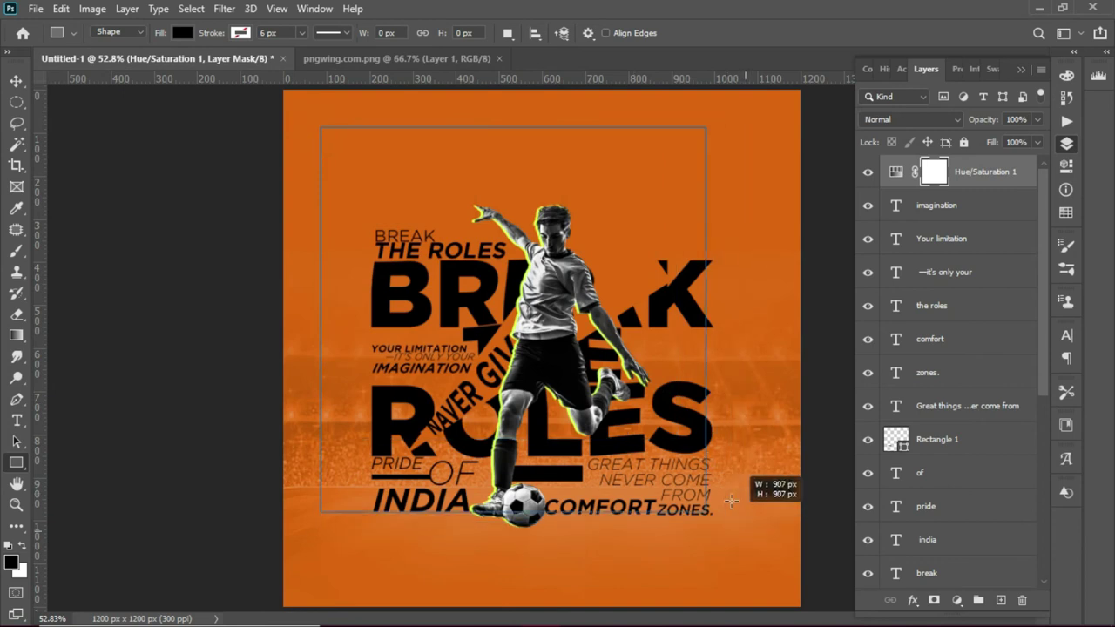
{"action": "left_click_drag", "start_coordinate": [749, 540], "coordinate": [733, 526]}
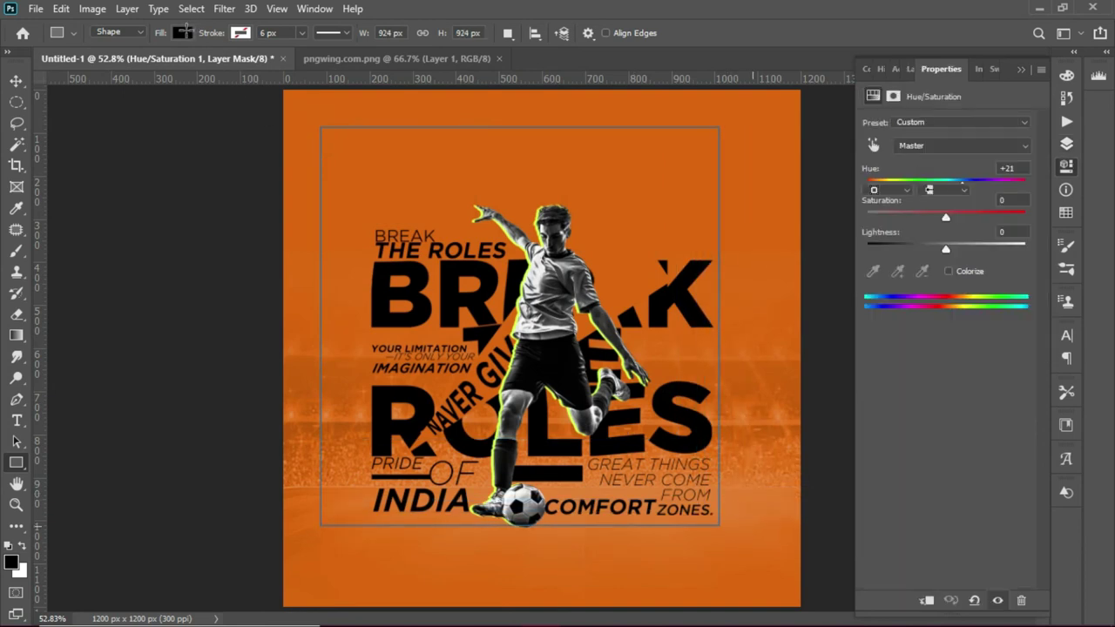
{"action": "left_click", "coordinate": [182, 32]}
{"action": "left_click", "coordinate": [87, 63]}
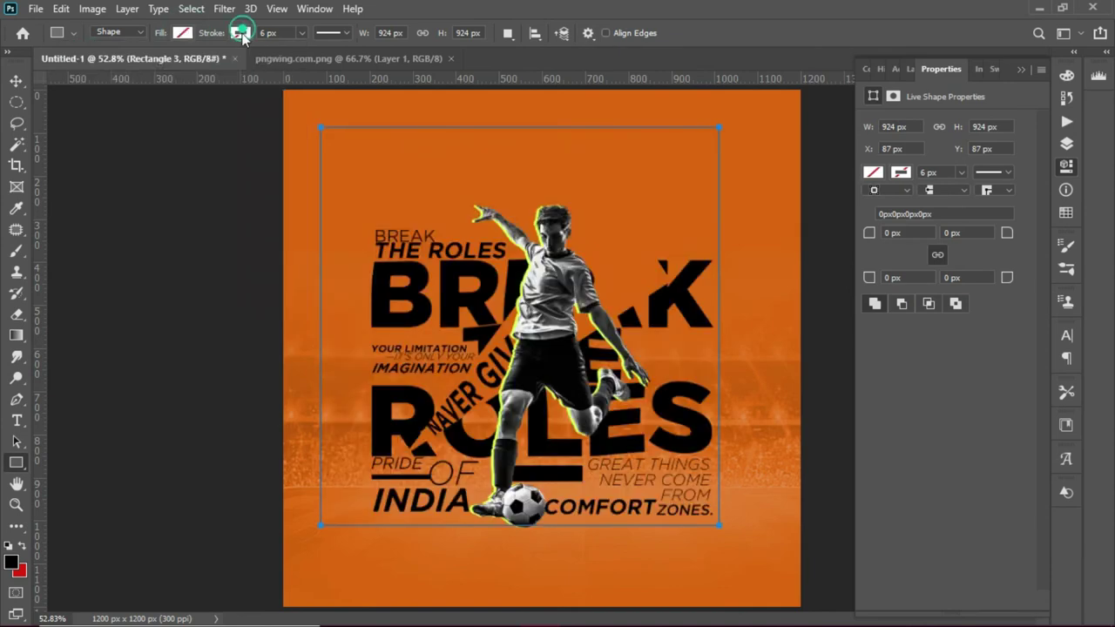
{"action": "left_click", "coordinate": [239, 32]}
{"action": "left_click", "coordinate": [150, 119]}
- Centre the square frame on the canvas and nudge it slightly lower
{"action": "left_click", "coordinate": [18, 81]}
{"action": "key", "text": "ctrl+a"}
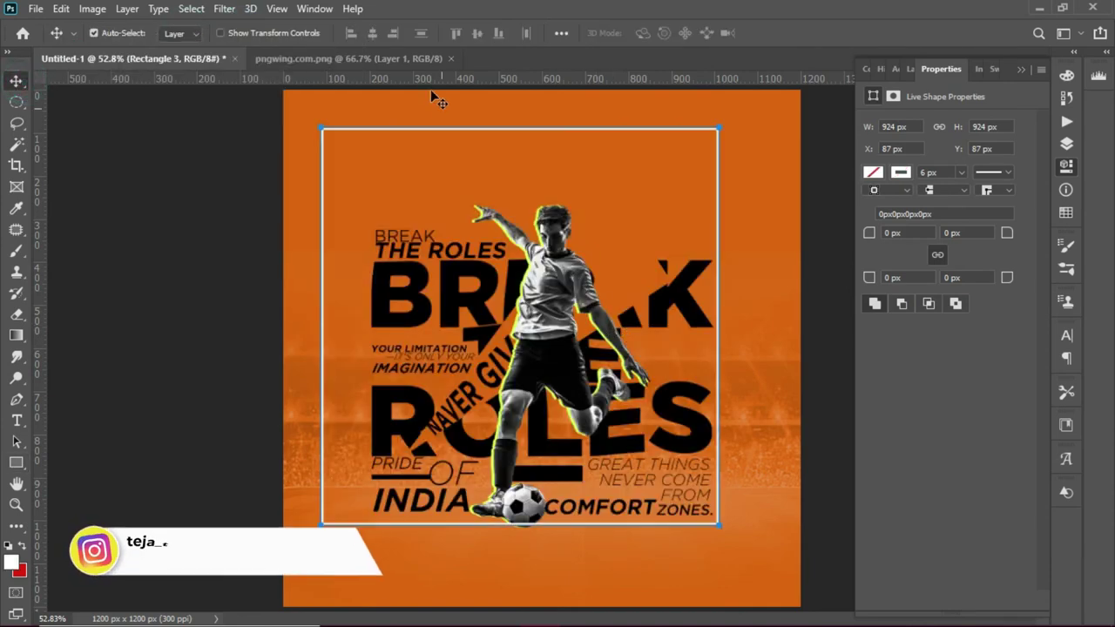
{"action": "left_click", "coordinate": [372, 32]}
{"action": "left_click", "coordinate": [476, 32]}
{"action": "key", "text": "ctrl+d"}
{"action": "left_click_drag", "start_coordinate": [581, 211], "coordinate": [582, 215]}
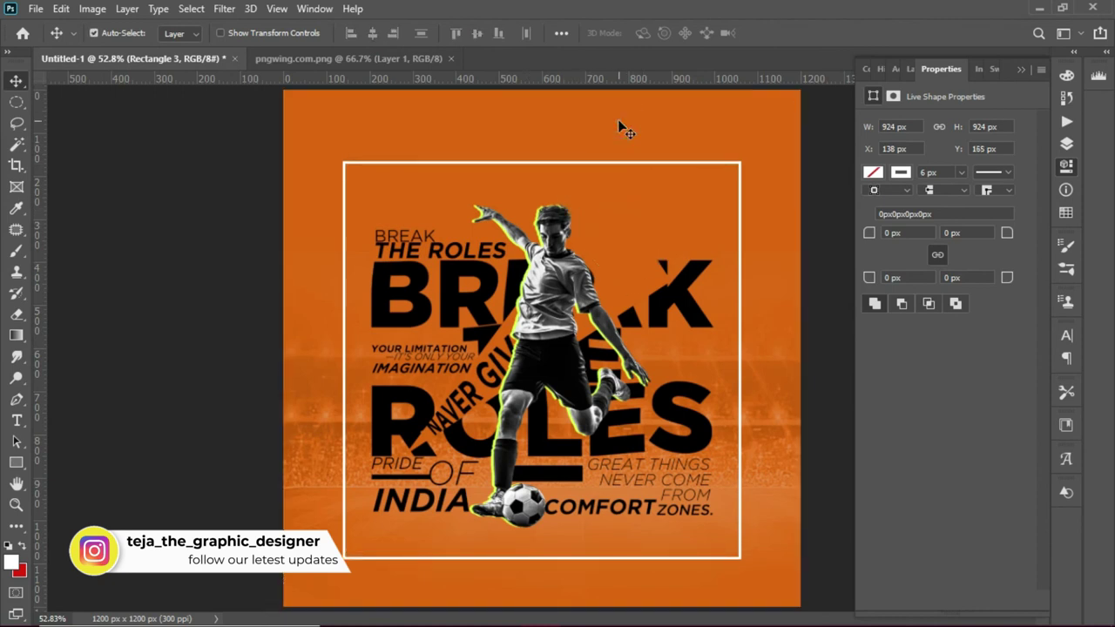
{"action": "key", "text": "ctrl+minus"}
{"action": "key", "text": "ctrl+minus"}
{"action": "key", "text": "ctrl+minus"}
{"action": "key", "text": "ctrl+0"}
- Set the frame's stroke width to 2 px
{"action": "key", "text": "u"}
{"action": "left_click", "coordinate": [270, 33]}
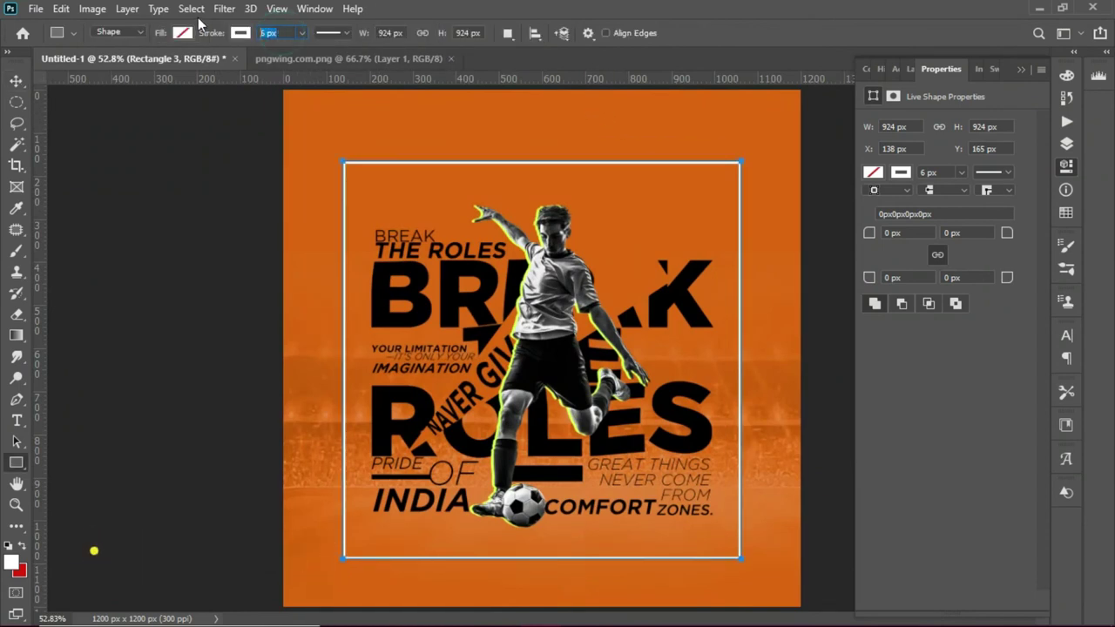
{"action": "key", "text": "Return"}
- Select the break layer from the layers under the cursor
{"action": "key", "text": "v"}
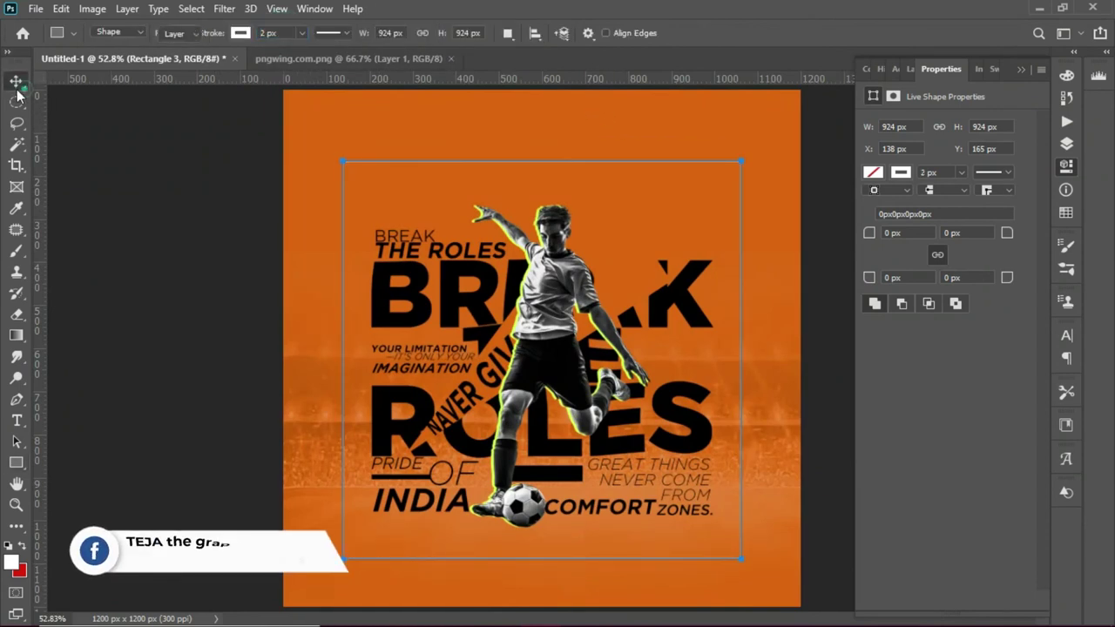
{"action": "key", "text": "ctrl+plus"}
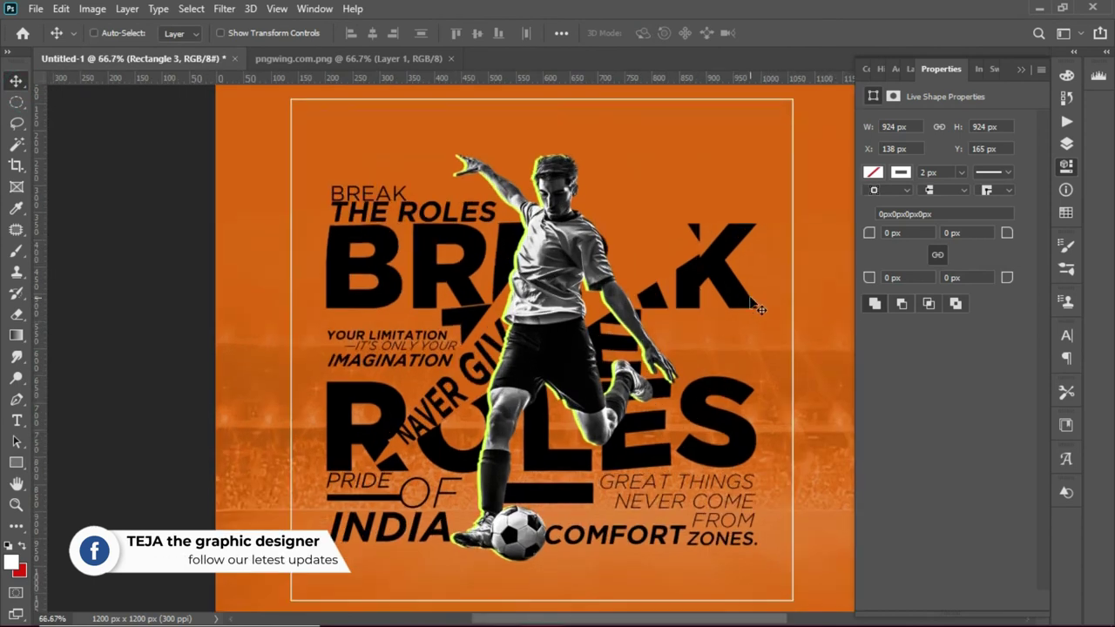
{"action": "scroll", "coordinate": [649, 287], "scroll_direction": "up", "scroll_amount": 3}
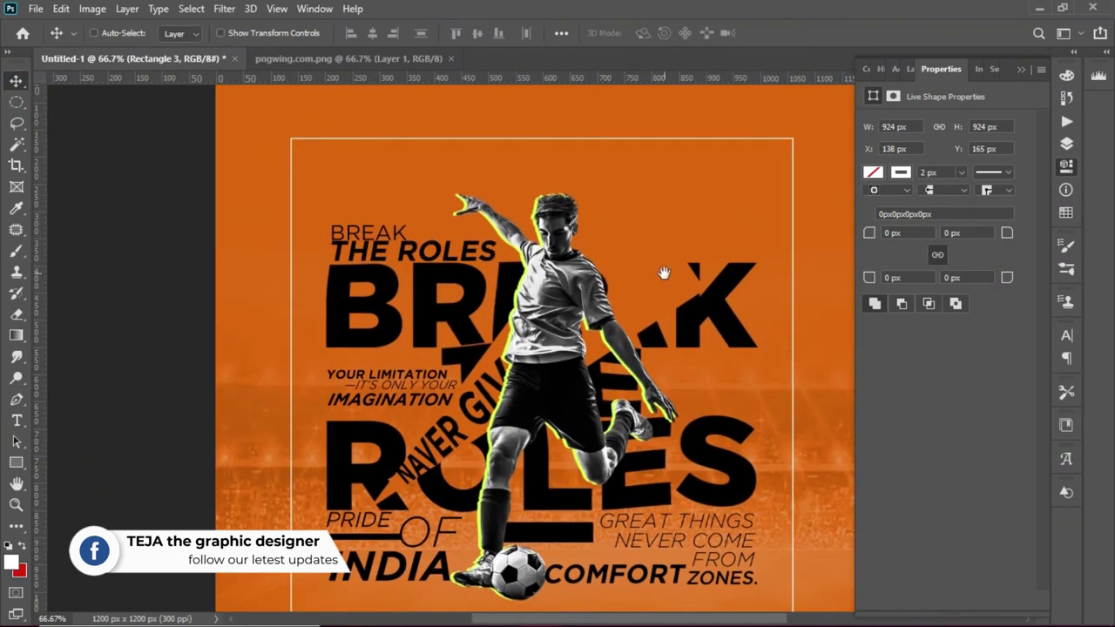
{"action": "scroll", "coordinate": [658, 261], "scroll_direction": "down", "scroll_amount": 1}
{"action": "scroll", "coordinate": [662, 261], "scroll_direction": "down", "scroll_amount": 3}
{"action": "scroll", "coordinate": [659, 296], "scroll_direction": "down", "scroll_amount": 2}
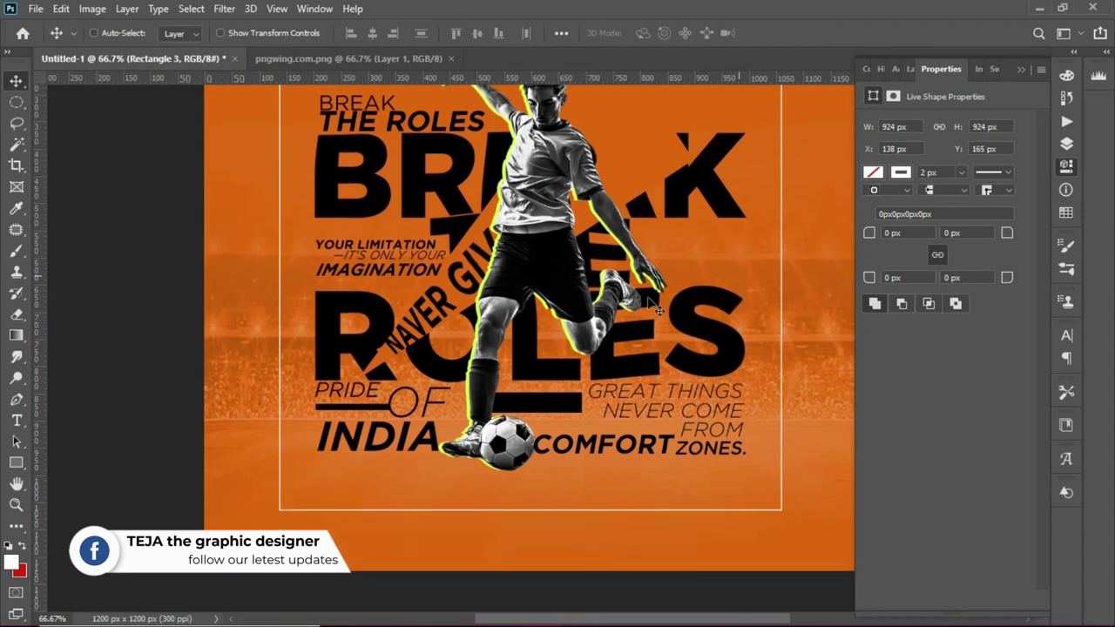
{"action": "right_click", "coordinate": [685, 318]}
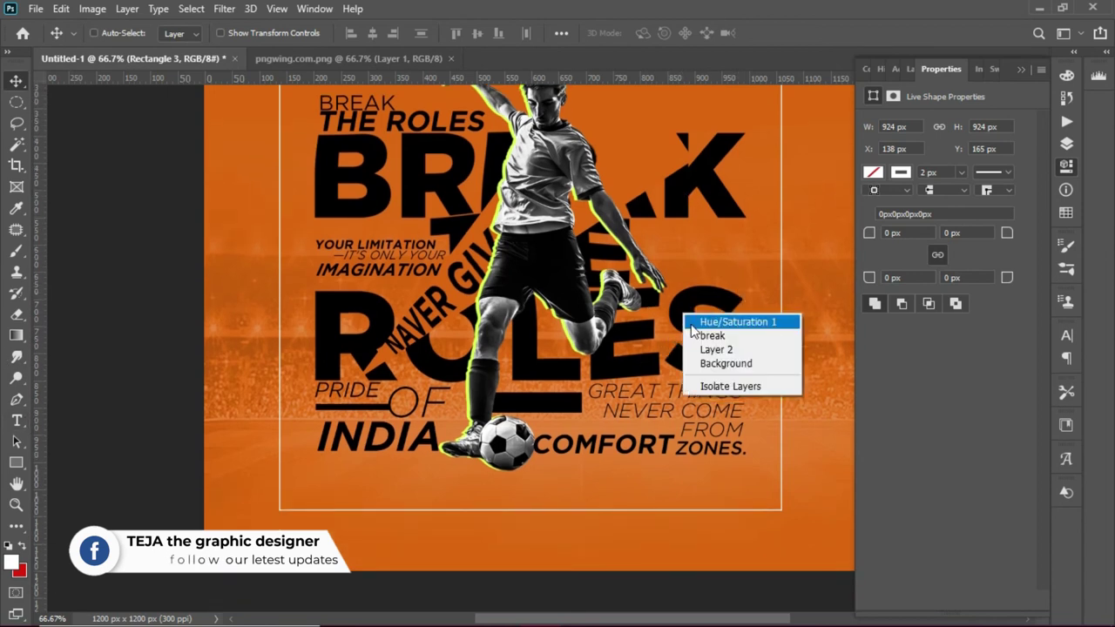
{"action": "left_click", "coordinate": [749, 319]}
{"action": "right_click", "coordinate": [689, 319]}
{"action": "left_click", "coordinate": [716, 342]}
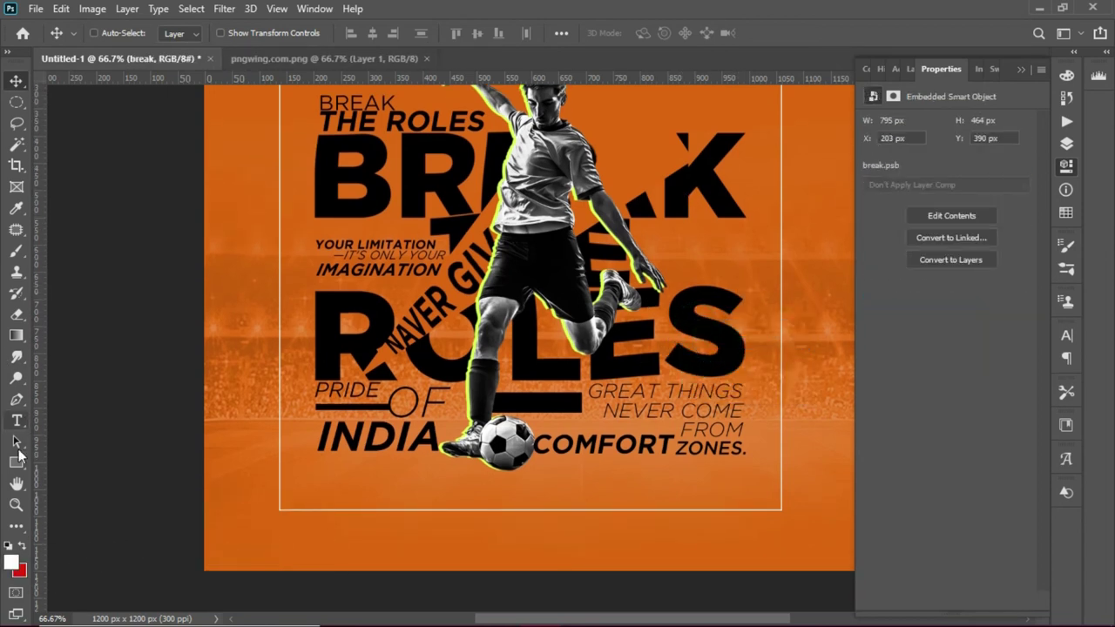
- Draw a 247 × 52 px bar and place it between BREAK and ROLES
{"action": "left_click", "coordinate": [16, 461]}
{"action": "left_click_drag", "start_coordinate": [639, 244], "coordinate": [771, 271]}
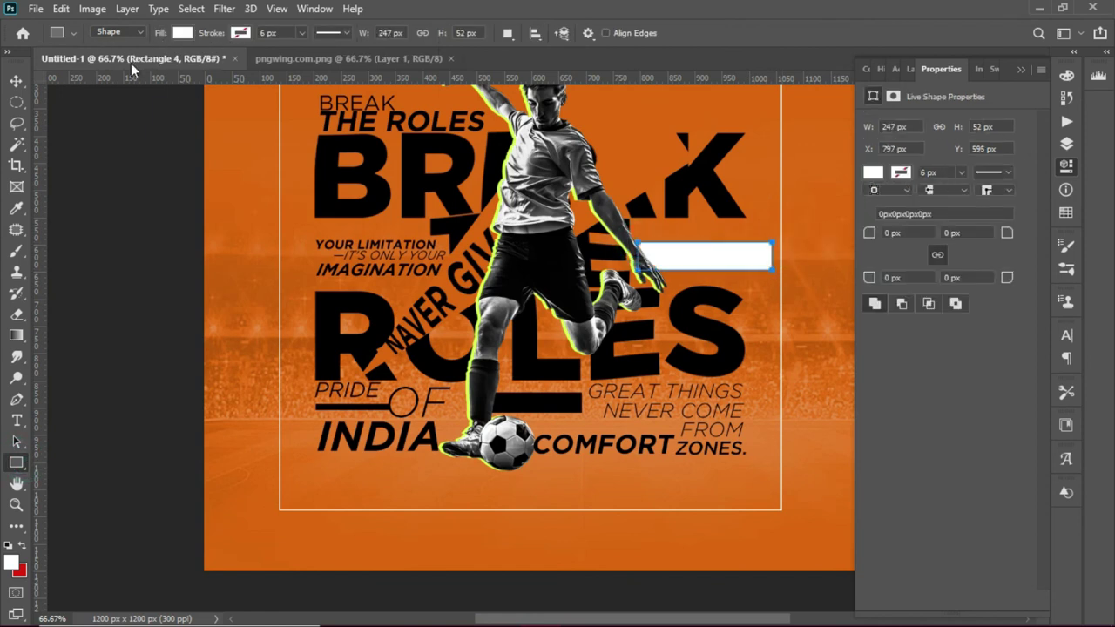
{"action": "left_click", "coordinate": [16, 80]}
{"action": "mouse_move", "coordinate": [720, 250]}
{"action": "left_mouse_down"}
{"action": "mouse_move", "coordinate": [703, 231]}
{"action": "mouse_move", "coordinate": [714, 256]}
{"action": "left_mouse_up"}
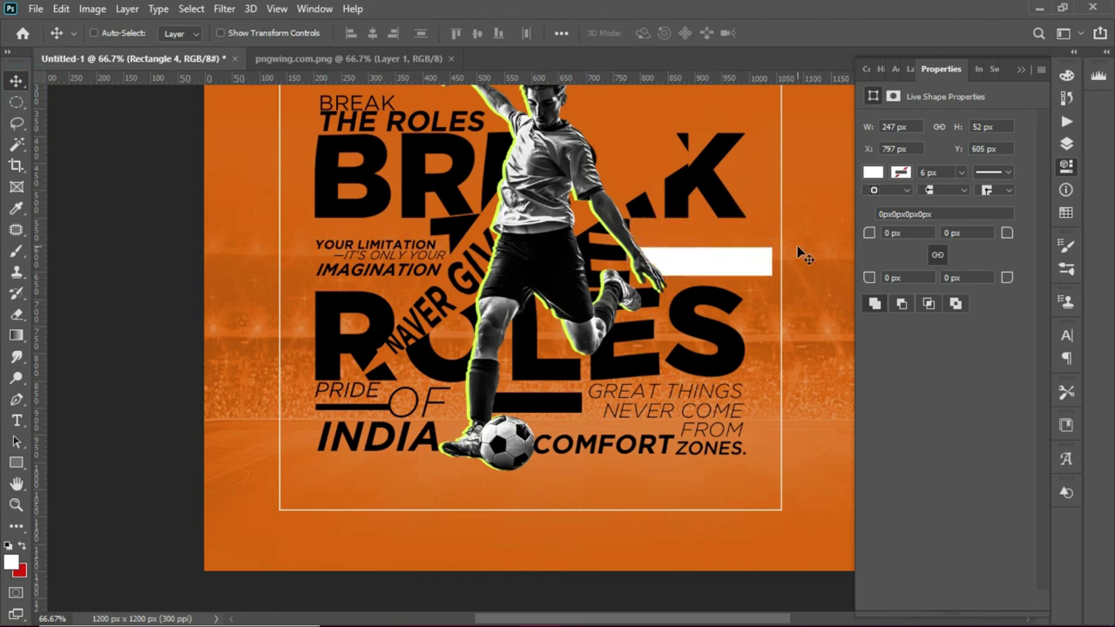
{"action": "key", "text": "ctrl+minus"}
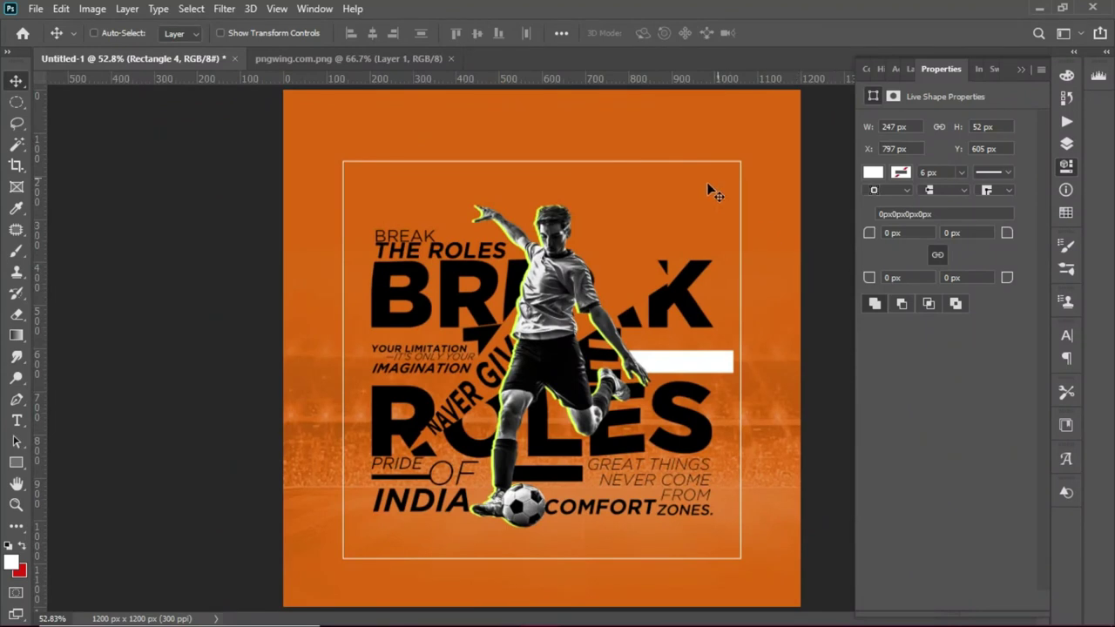
- Give the bar a black fill
{"action": "left_click", "coordinate": [181, 33]}
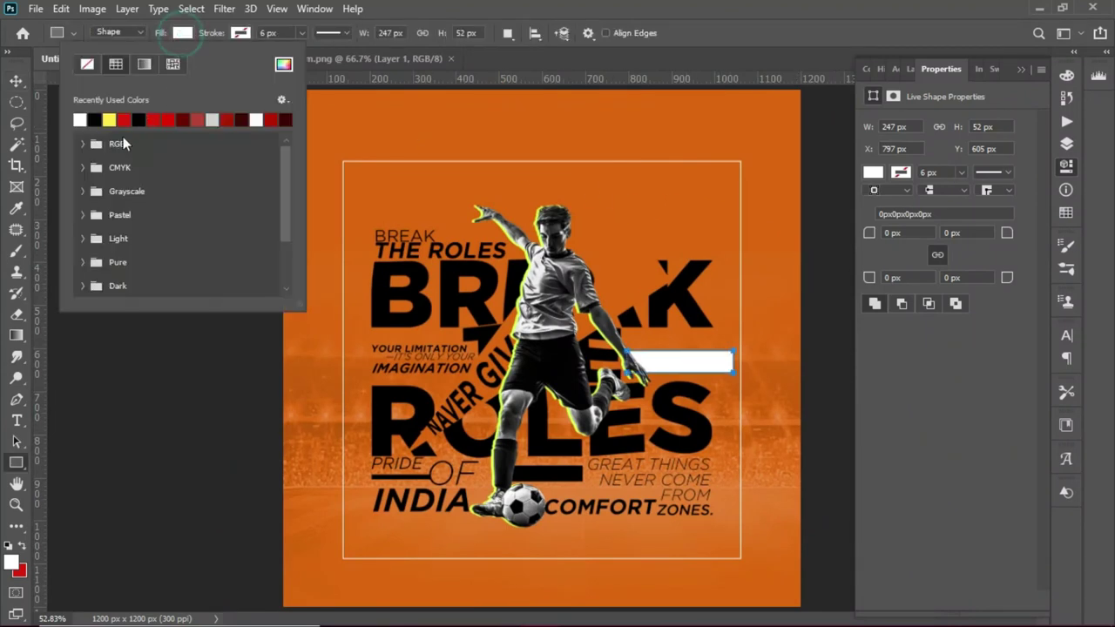
{"action": "left_click", "coordinate": [96, 120]}
{"action": "left_click", "coordinate": [15, 80]}
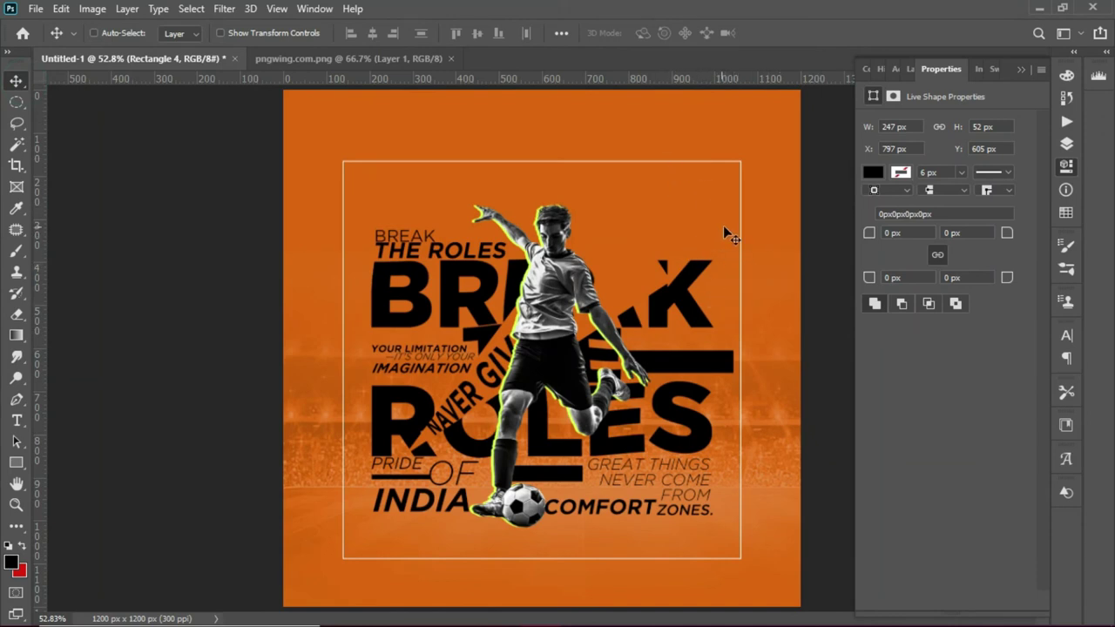
- Change the Hue/Saturation 1 hue from +21 to -16
{"action": "right_click", "coordinate": [581, 177]}
{"action": "left_click", "coordinate": [614, 171]}
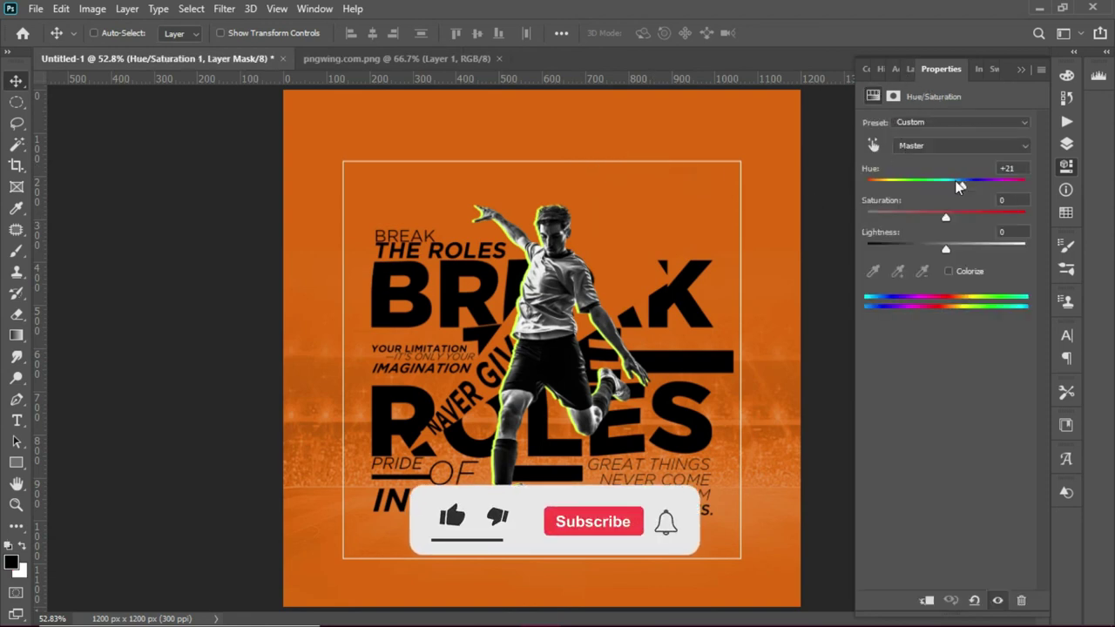
{"action": "mouse_move", "coordinate": [957, 185]}
{"action": "left_mouse_down"}
{"action": "mouse_move", "coordinate": [925, 186]}
{"action": "mouse_move", "coordinate": [969, 194]}
{"action": "mouse_move", "coordinate": [933, 194]}
{"action": "left_mouse_up"}
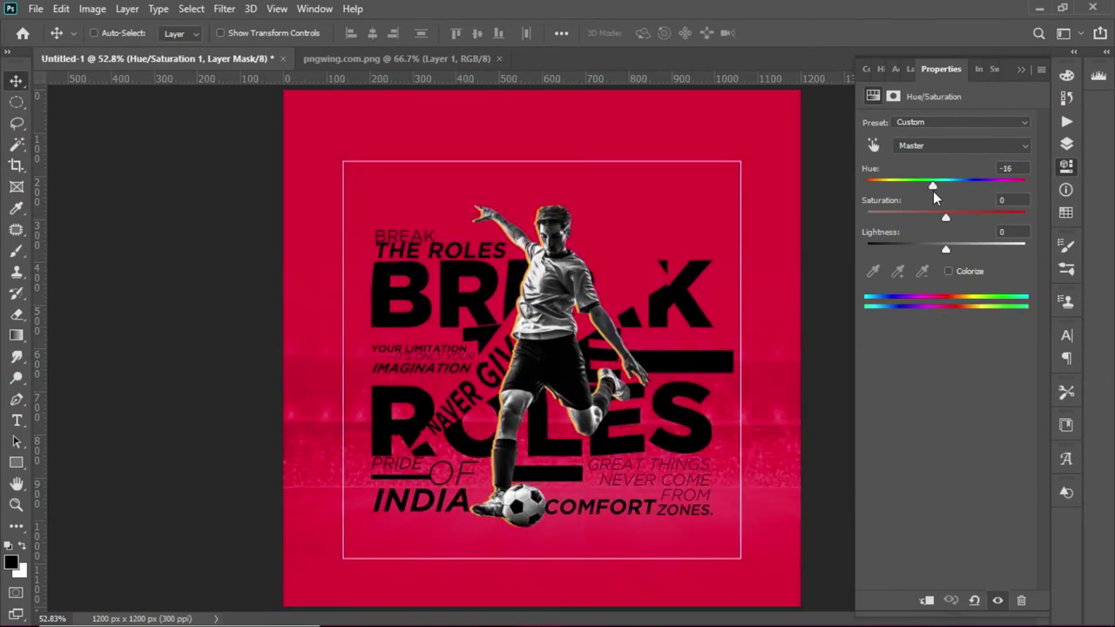